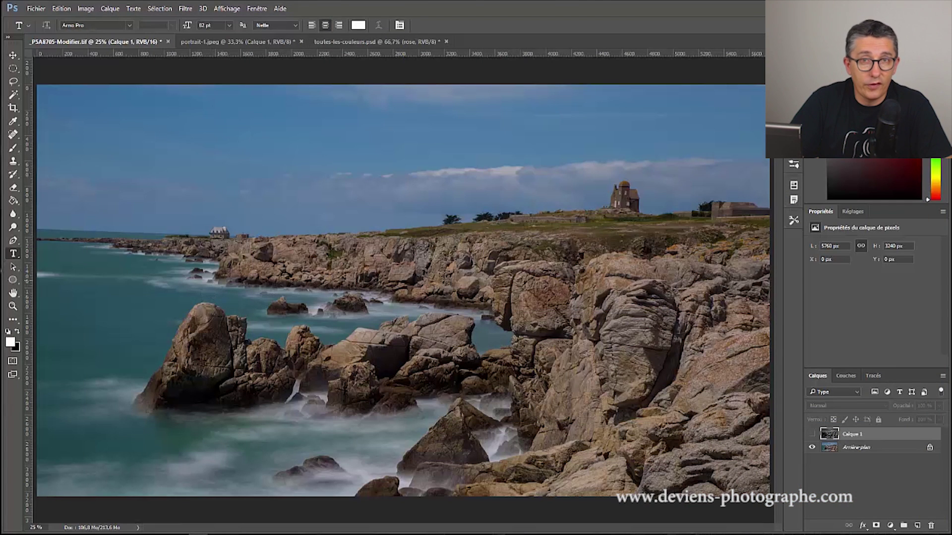
Show the black-and-white Calque 1 over the coastal landscape, then switch to the portrait-1.jpeg document
{"action": "left_click", "coordinate": [811, 434]}
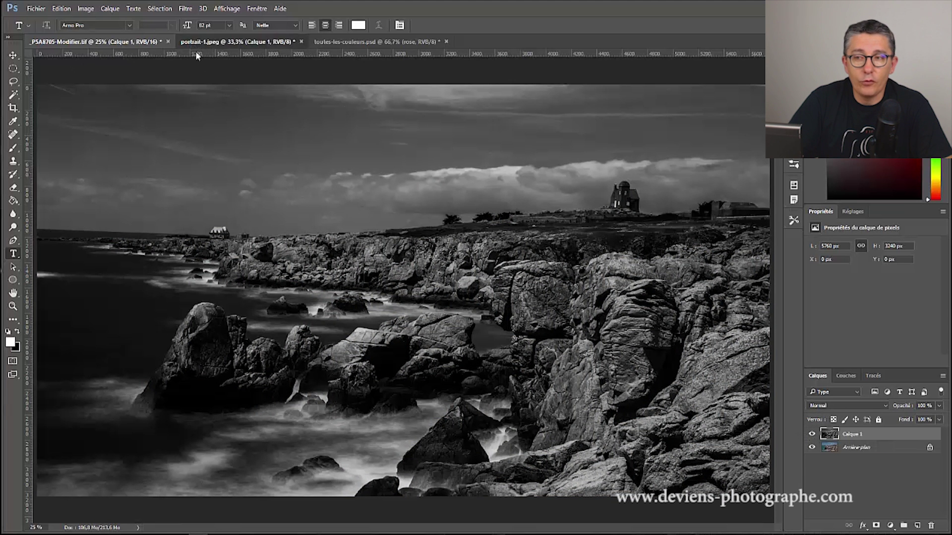
{"action": "left_click", "coordinate": [208, 43]}
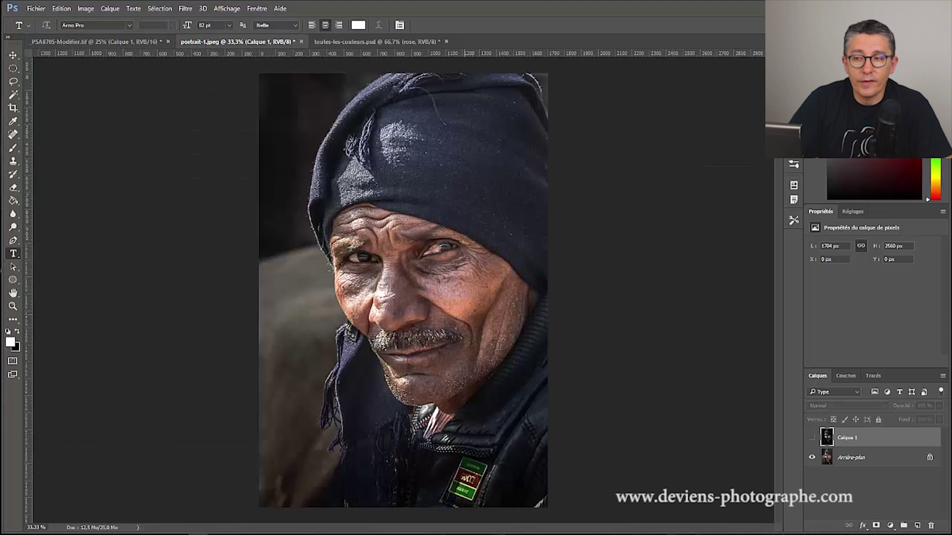
Make Calque 1 visible in portrait-1.jpeg to show the black-and-white portrait
{"action": "left_click", "coordinate": [812, 435]}
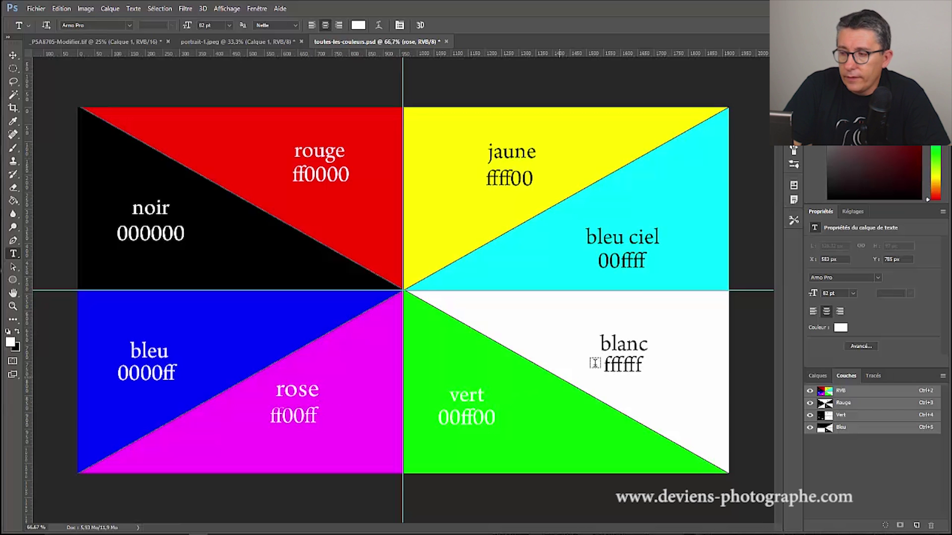
In the Couches panel, display only the colour chart's Rouge channel
{"action": "left_click", "coordinate": [849, 377]}
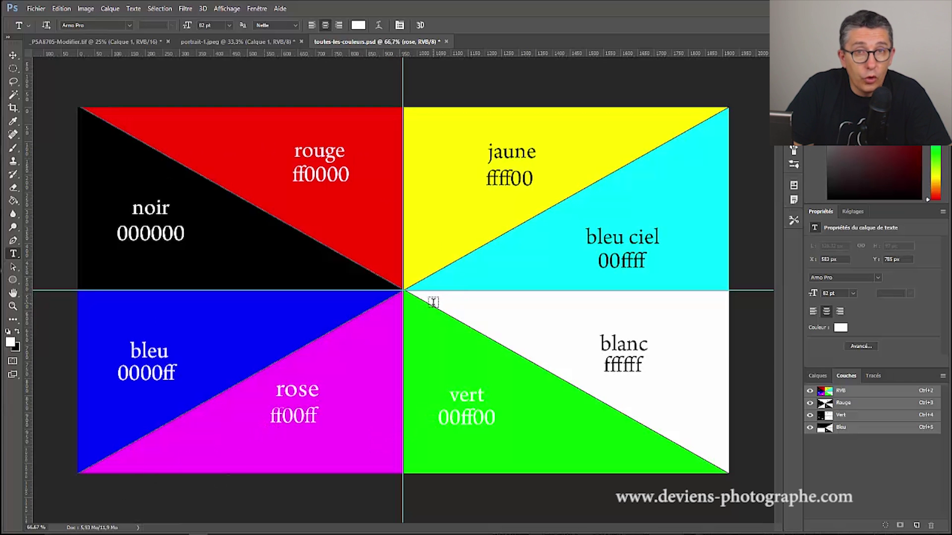
{"action": "left_click", "coordinate": [834, 407]}
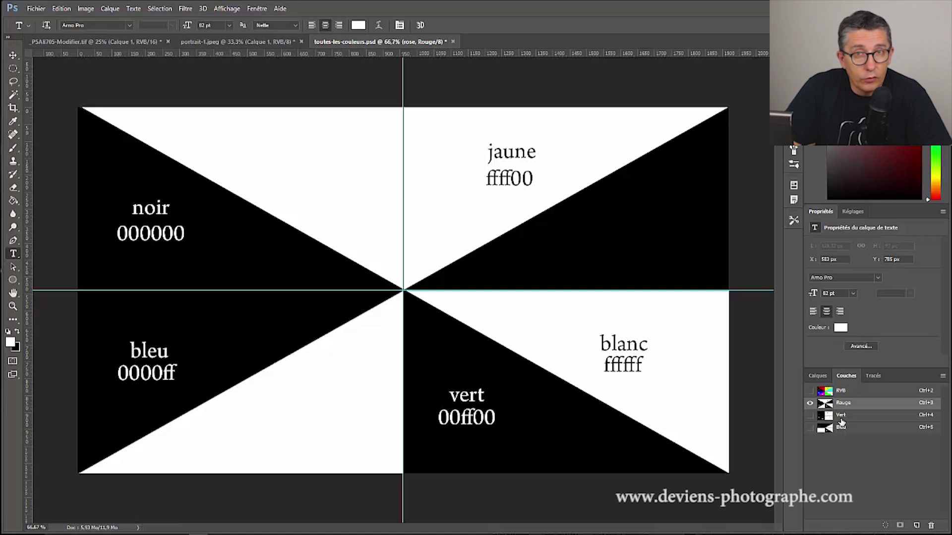
Compare the chart's Vert, Bleu and Rouge channels, then switch to the _P5A8705-Modifier.tif coastline photo
{"action": "left_click", "coordinate": [841, 416]}
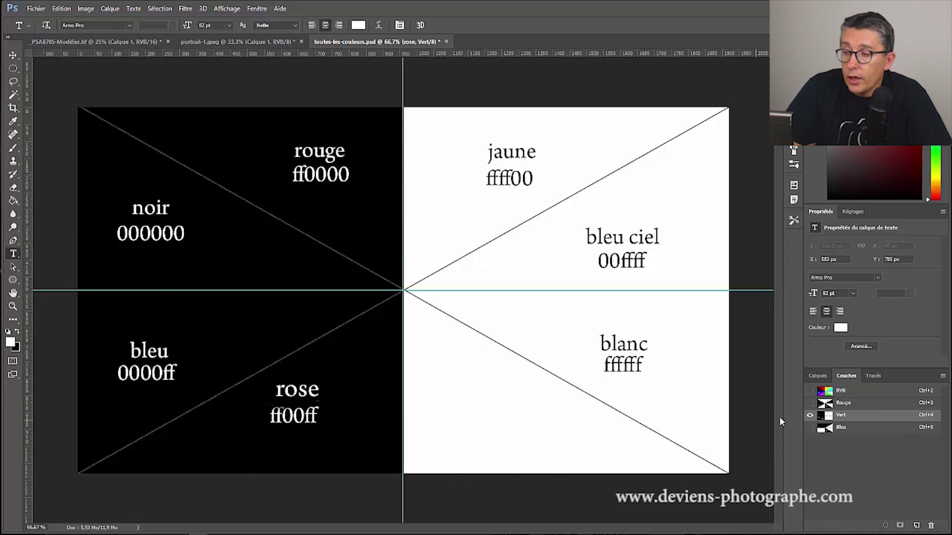
{"action": "left_click", "coordinate": [820, 428]}
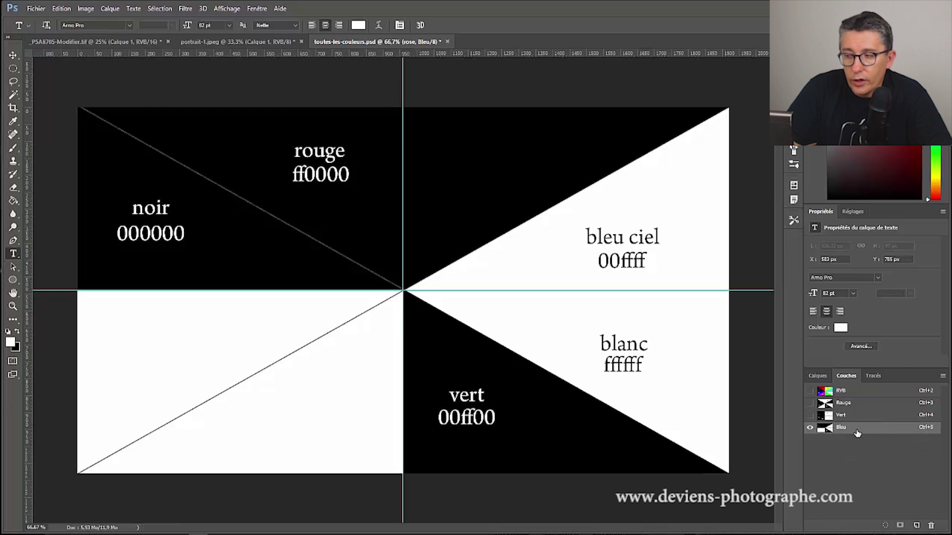
{"action": "left_click", "coordinate": [841, 416]}
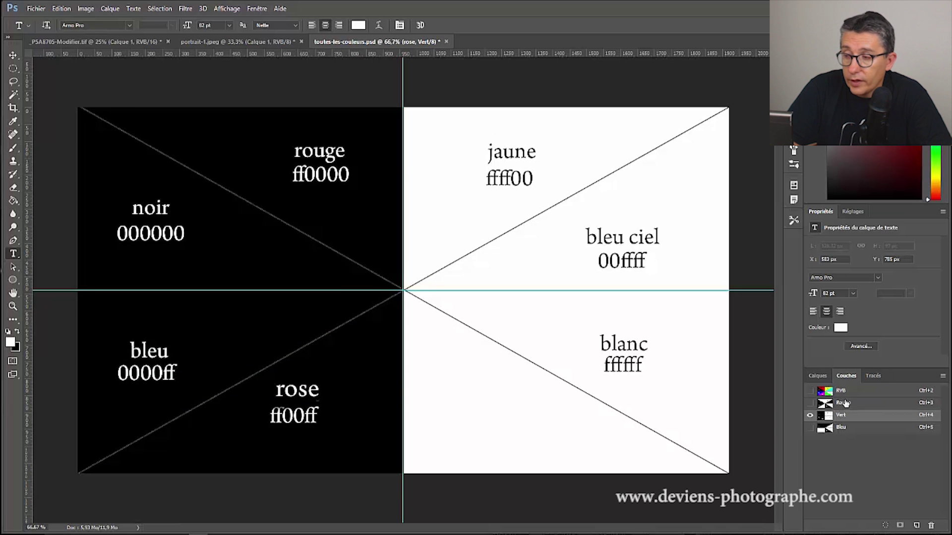
{"action": "left_click", "coordinate": [845, 404]}
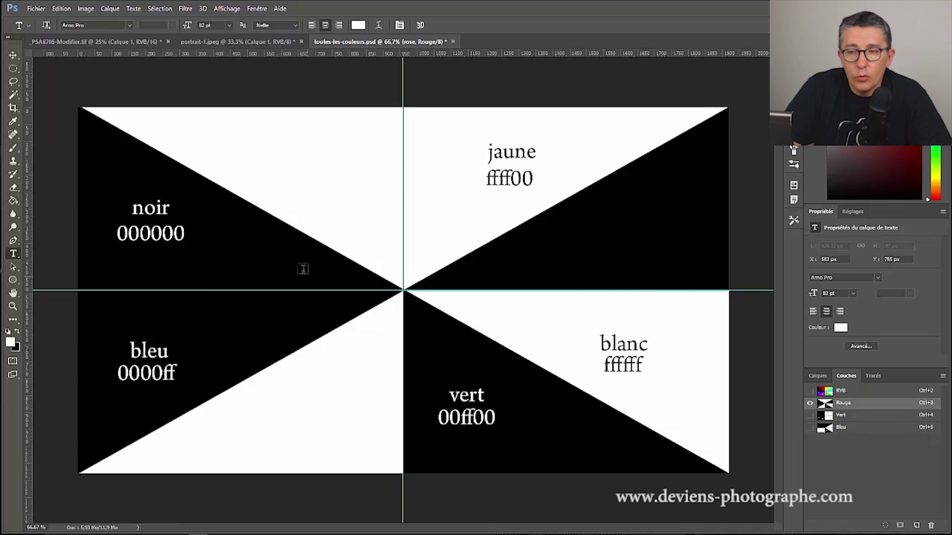
{"action": "left_click", "coordinate": [84, 40]}
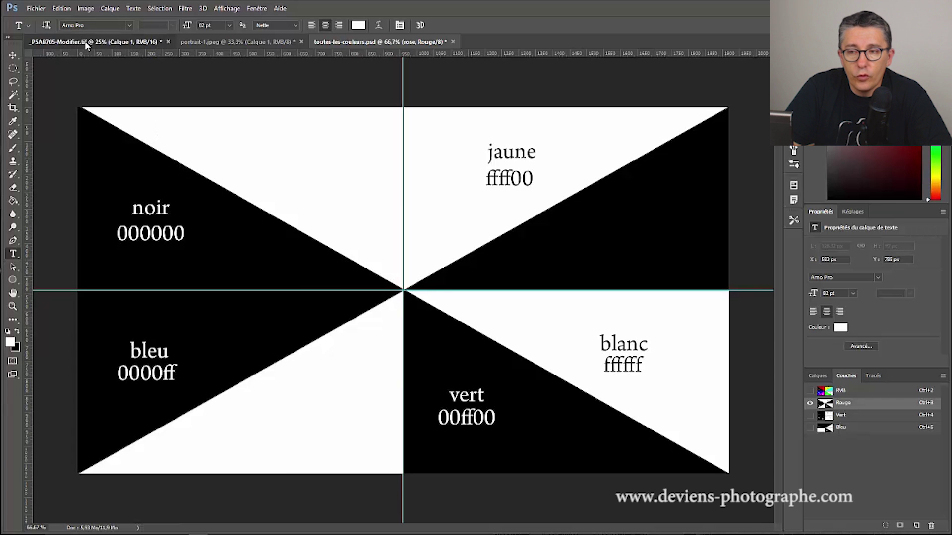
Hide the black-and-white Calque 1 and make Arrière-plan the active layer
{"action": "left_click", "coordinate": [815, 376]}
{"action": "left_click", "coordinate": [812, 434]}
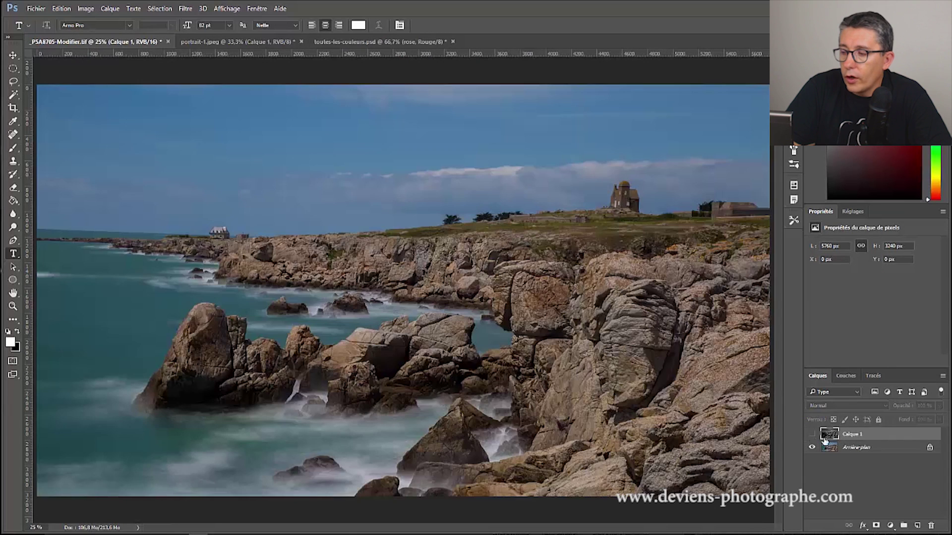
{"action": "left_click", "coordinate": [838, 451]}
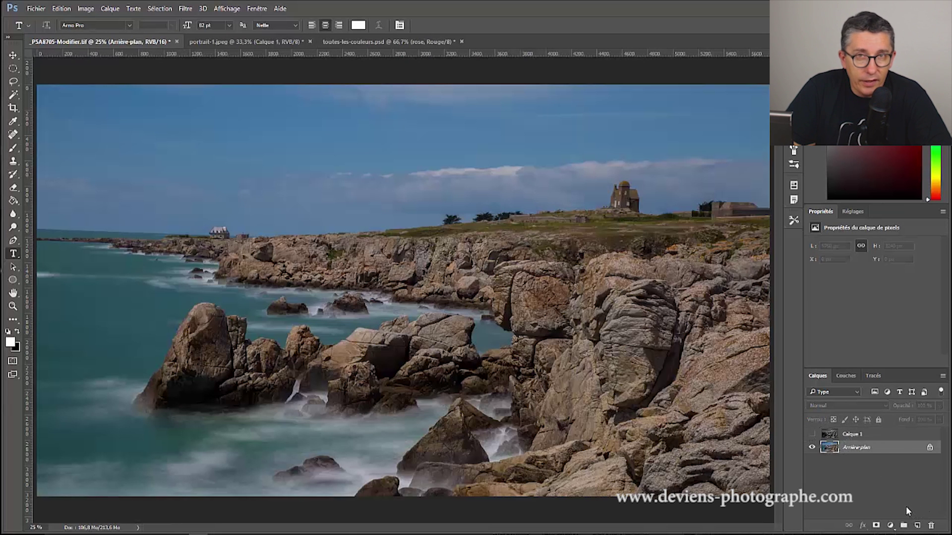
View the coastline's Bleu and Rouge channels alone, then return to the RVB composite
{"action": "left_click", "coordinate": [845, 375]}
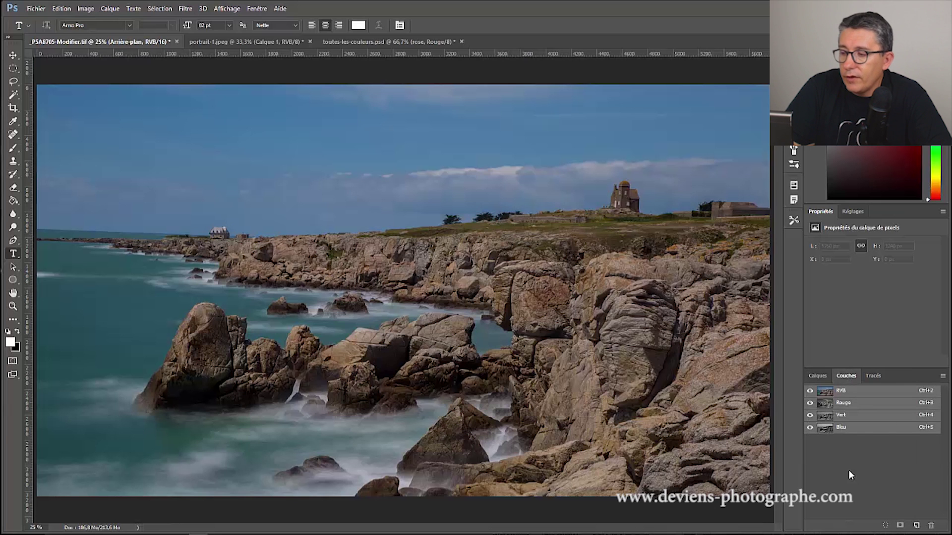
{"action": "left_click", "coordinate": [827, 431]}
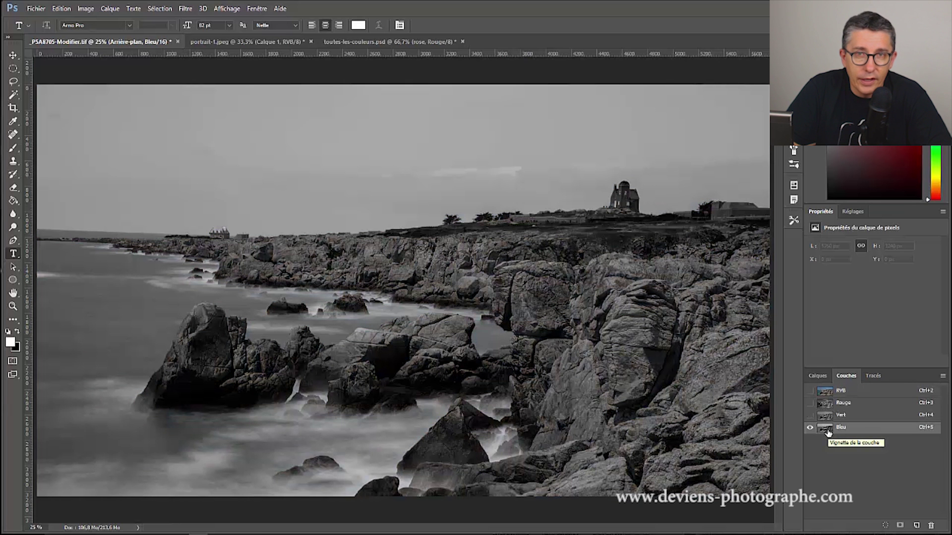
{"action": "left_click", "coordinate": [848, 408]}
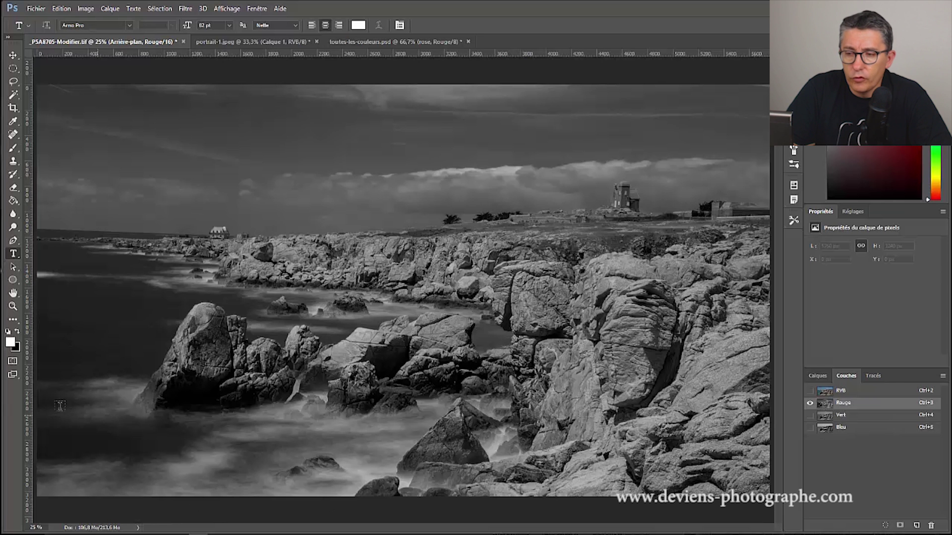
{"action": "left_click", "coordinate": [831, 392]}
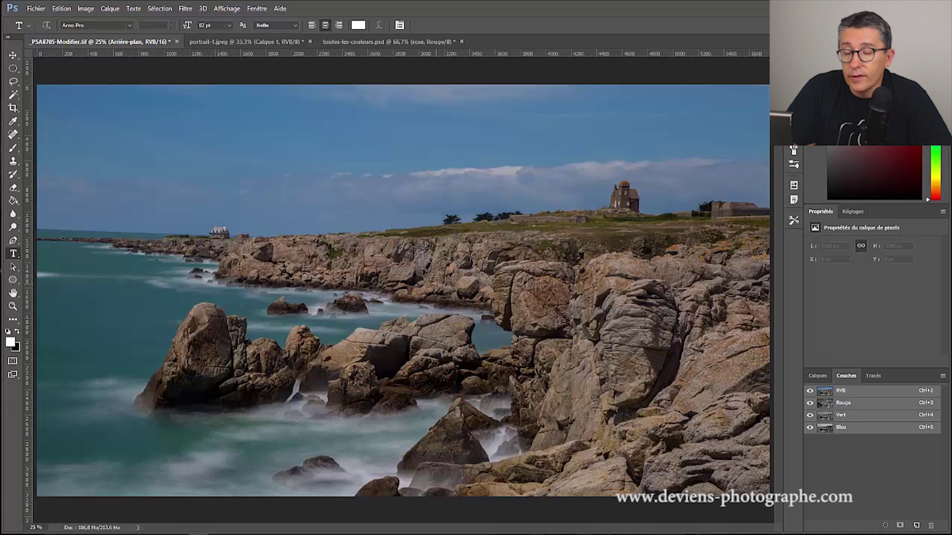
View the Rouge, Bleu and Vert channels in turn, return to RVB, and open the Image menu
{"action": "left_click", "coordinate": [852, 404]}
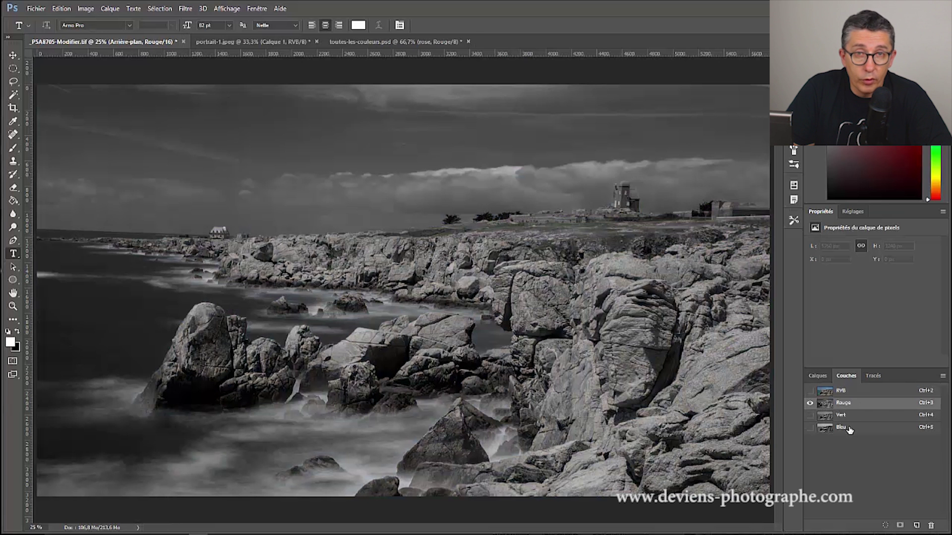
{"action": "left_click", "coordinate": [849, 429]}
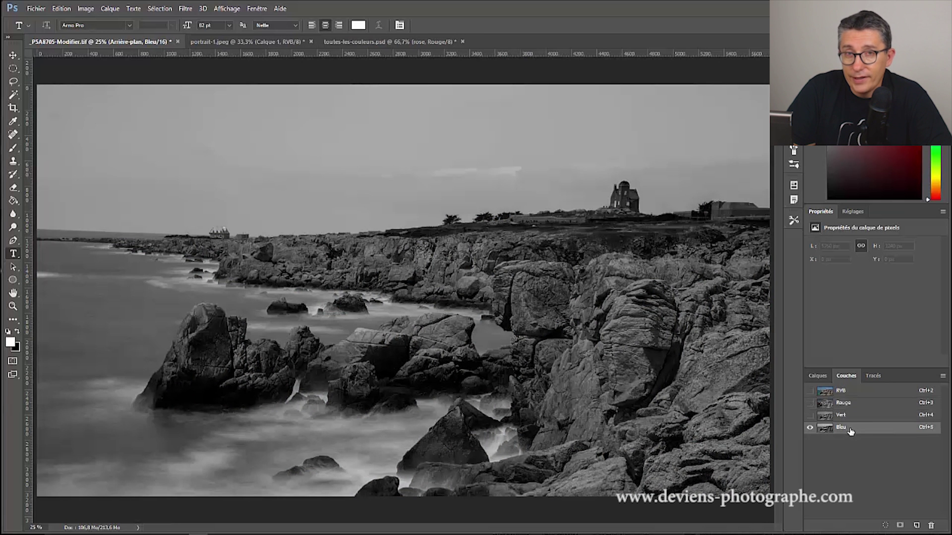
{"action": "left_click", "coordinate": [854, 418]}
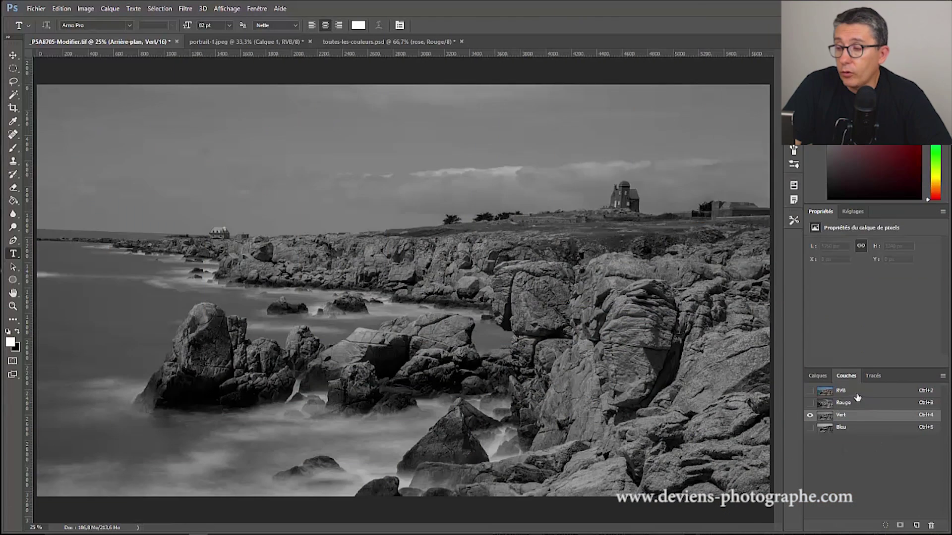
{"action": "left_click", "coordinate": [857, 394]}
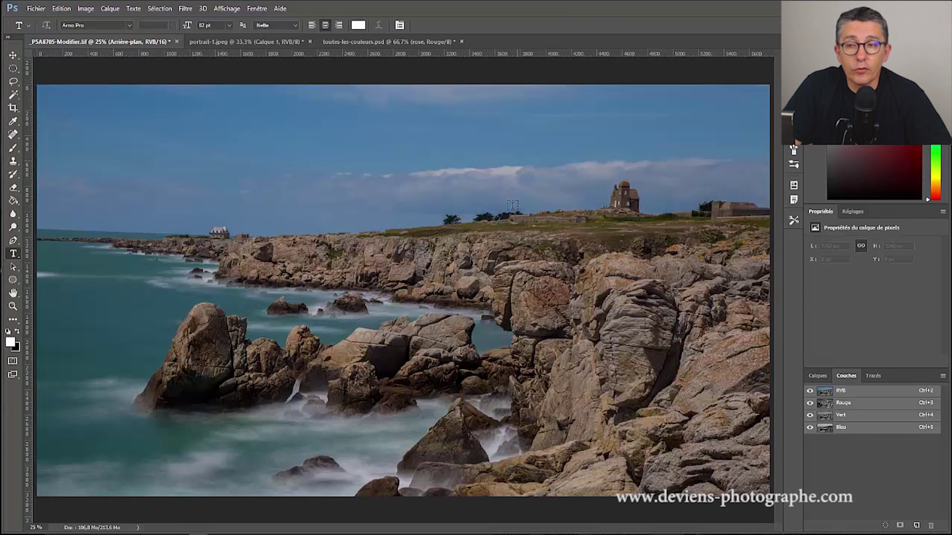
{"action": "left_click", "coordinate": [85, 8]}
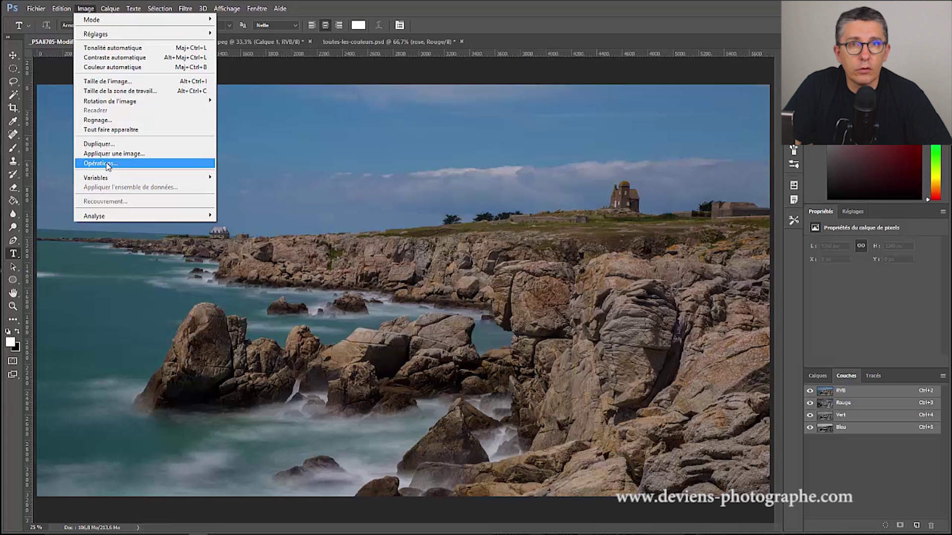
Open Image > Opérations, reposition the dialog, and keep Source 1's channel on Rouge
{"action": "left_click", "coordinate": [107, 164]}
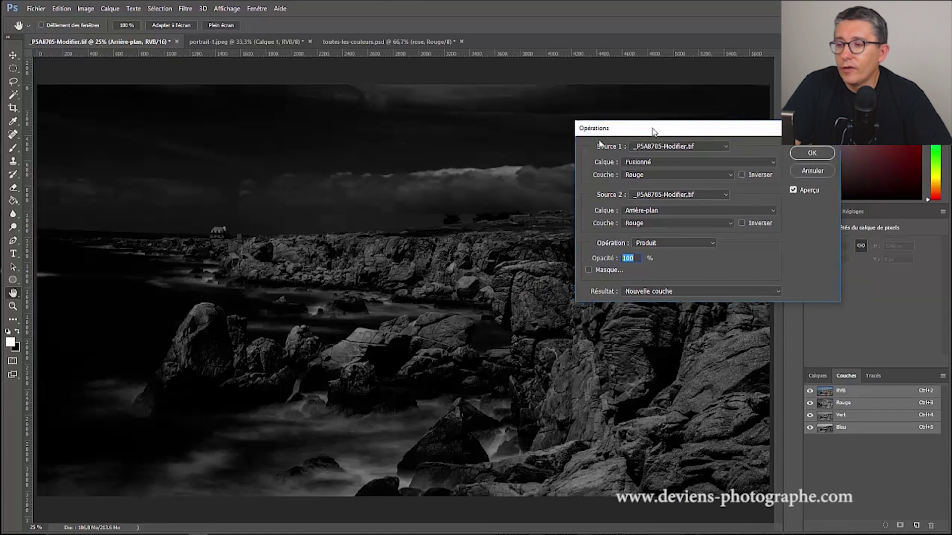
{"action": "left_click_drag", "start_coordinate": [665, 127], "coordinate": [367, 128]}
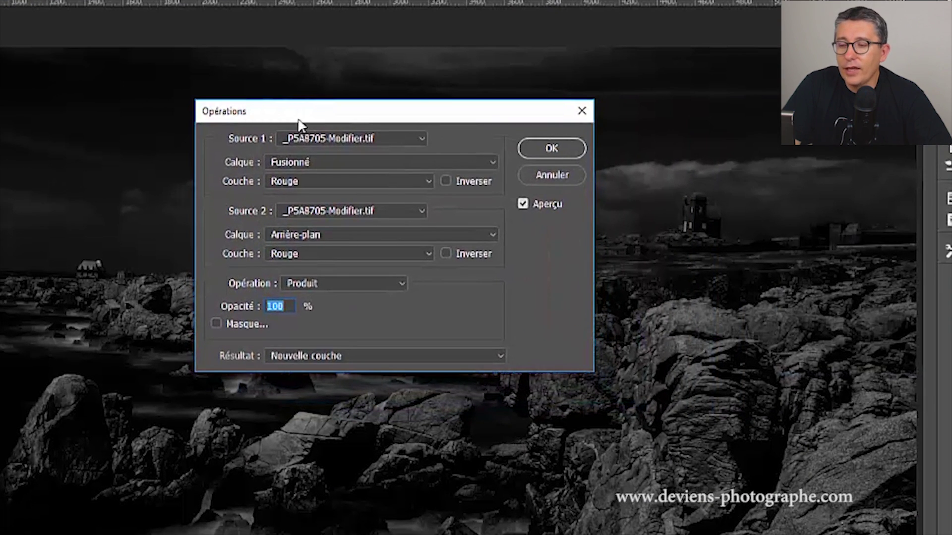
{"action": "left_click_drag", "start_coordinate": [296, 120], "coordinate": [237, 20]}
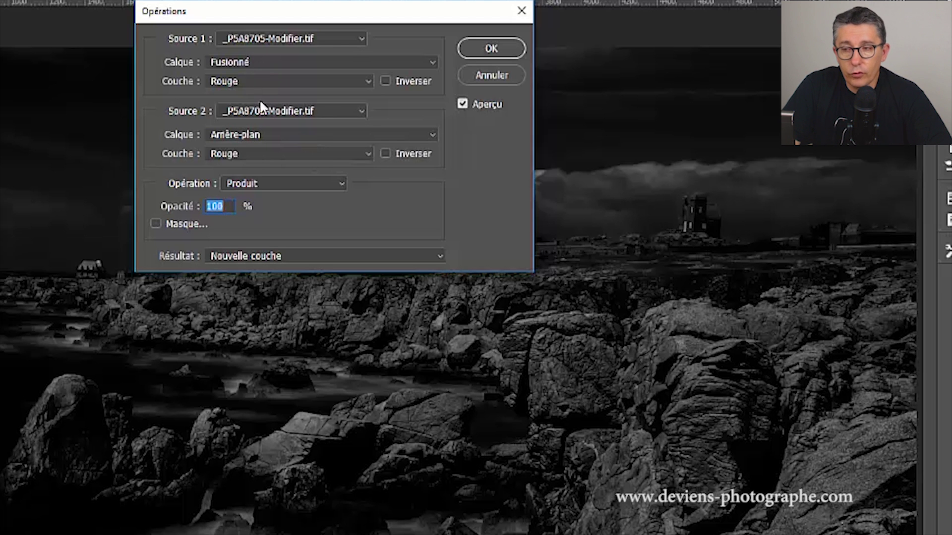
{"action": "left_click", "coordinate": [238, 79]}
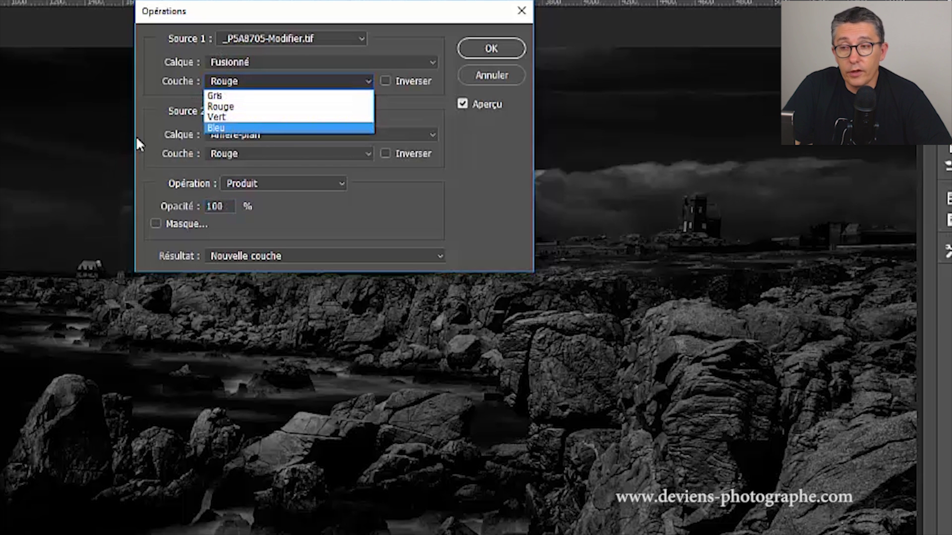
{"action": "left_click", "coordinate": [208, 135]}
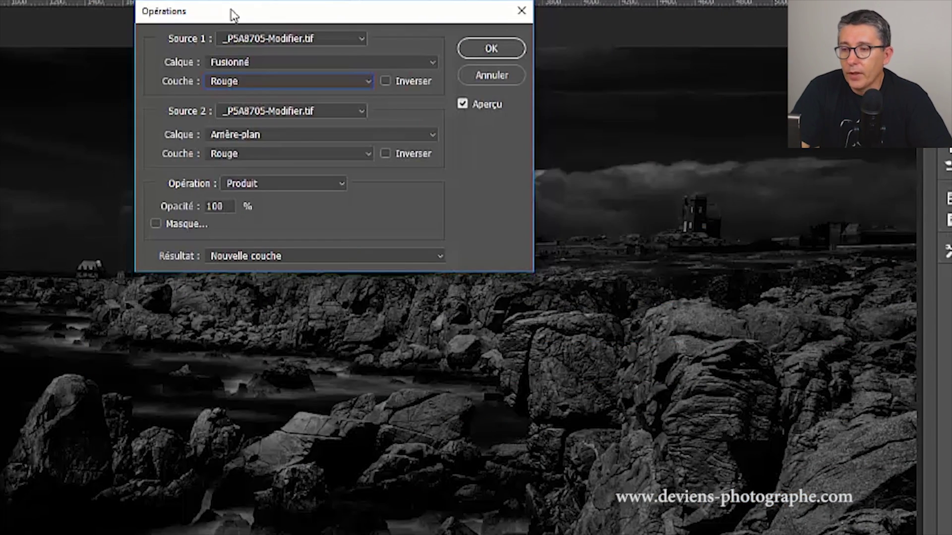
{"action": "left_click_drag", "start_coordinate": [299, 48], "coordinate": [548, 338]}
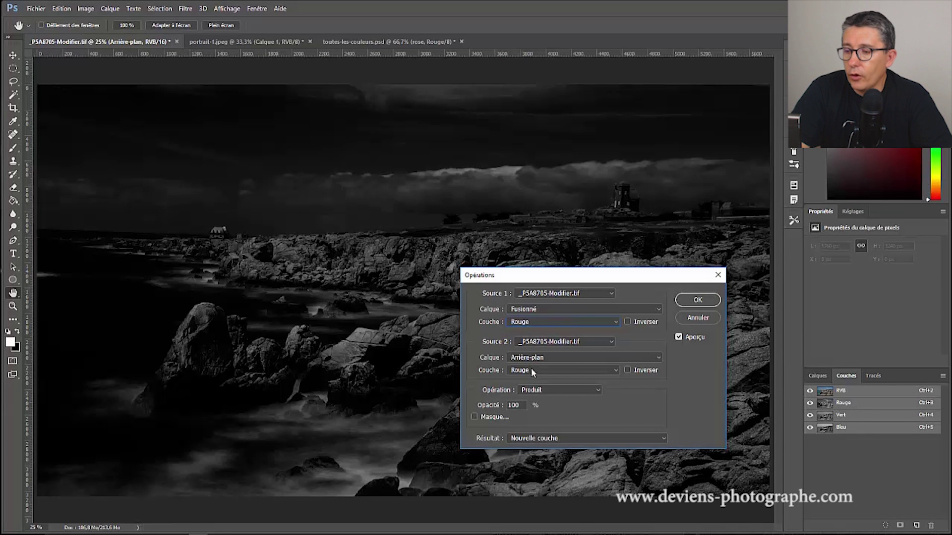
Try Bleu and Normal blending for Source 1, then settle Source 1 back on Rouge
{"action": "left_click", "coordinate": [520, 322]}
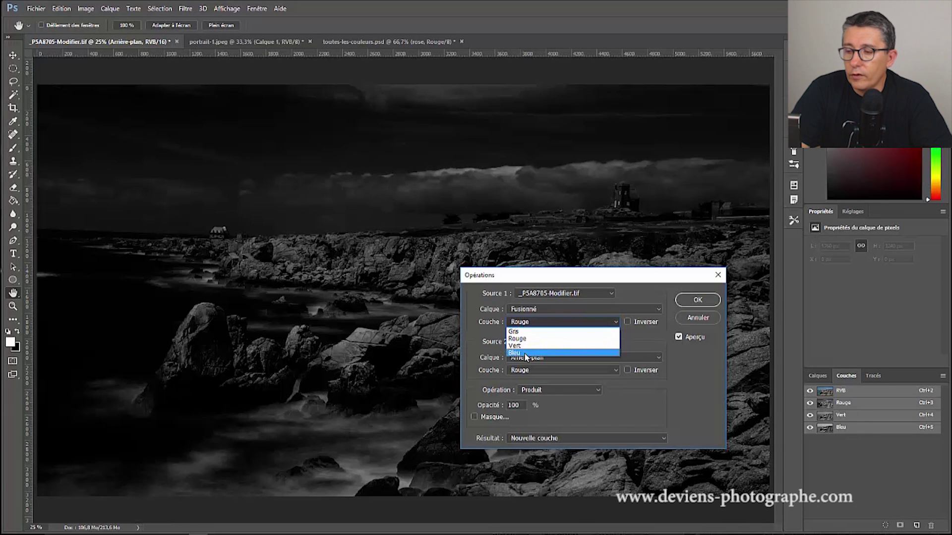
{"action": "left_click", "coordinate": [526, 353]}
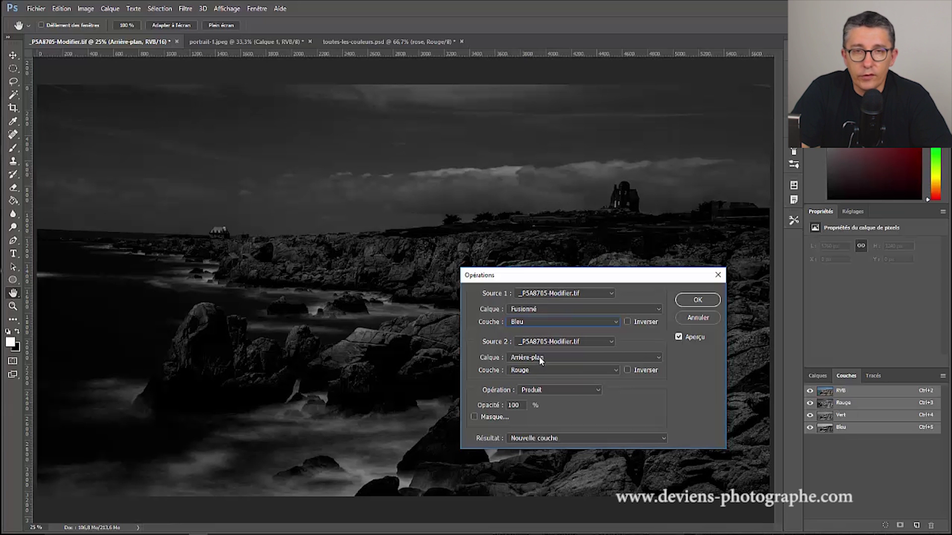
{"action": "left_click", "coordinate": [527, 389]}
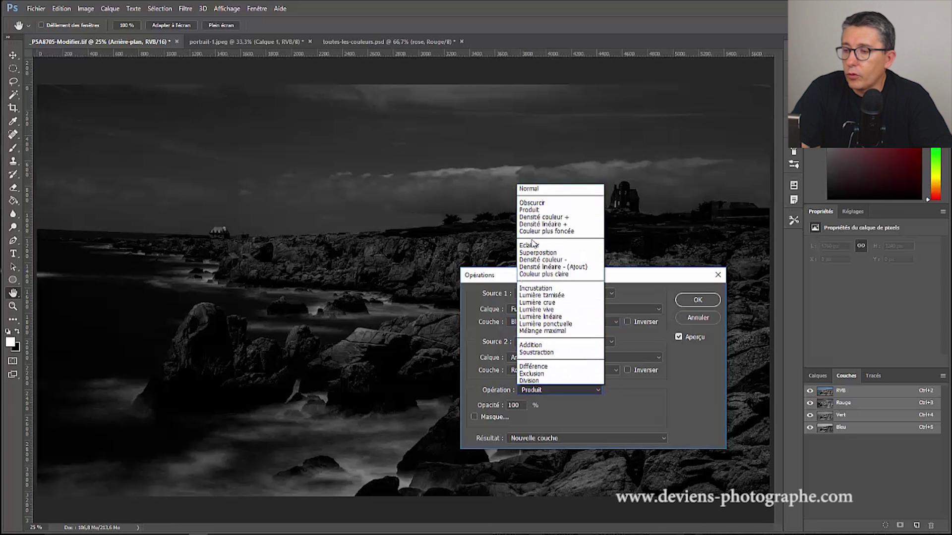
{"action": "left_click", "coordinate": [521, 189]}
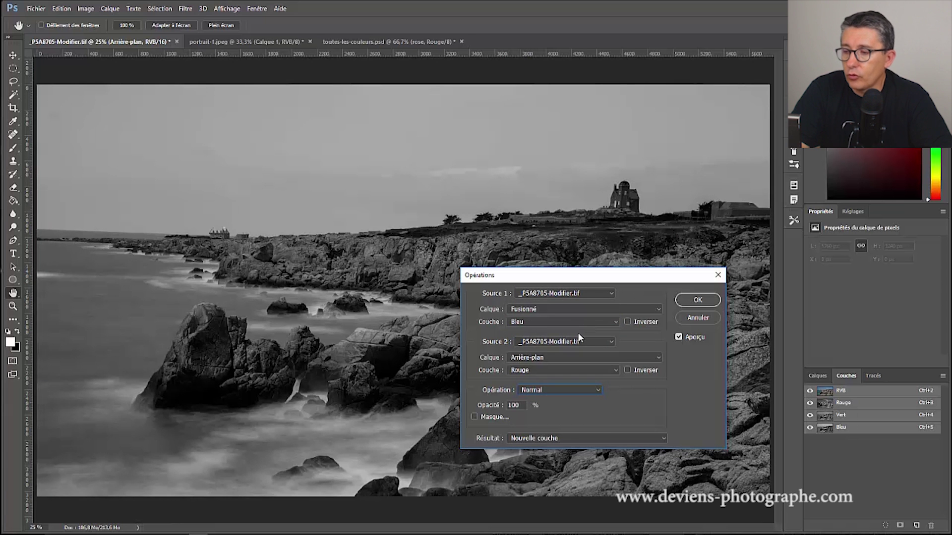
{"action": "left_click", "coordinate": [528, 321]}
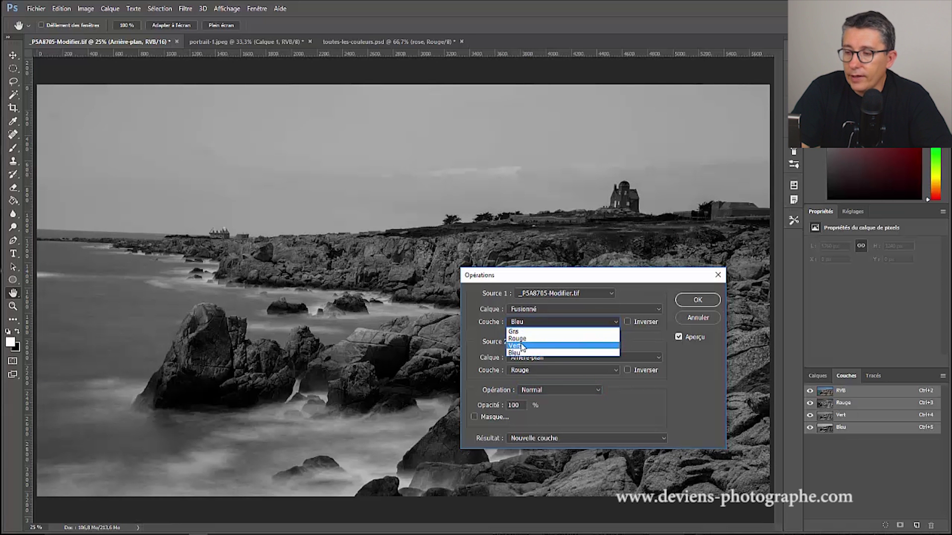
{"action": "left_click", "coordinate": [523, 343]}
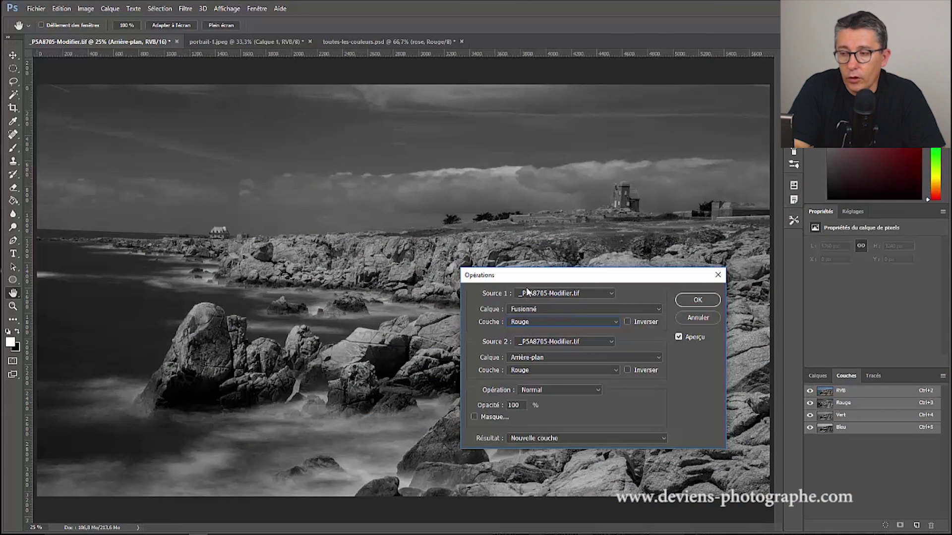
{"action": "left_click_drag", "start_coordinate": [527, 282], "coordinate": [439, 234]}
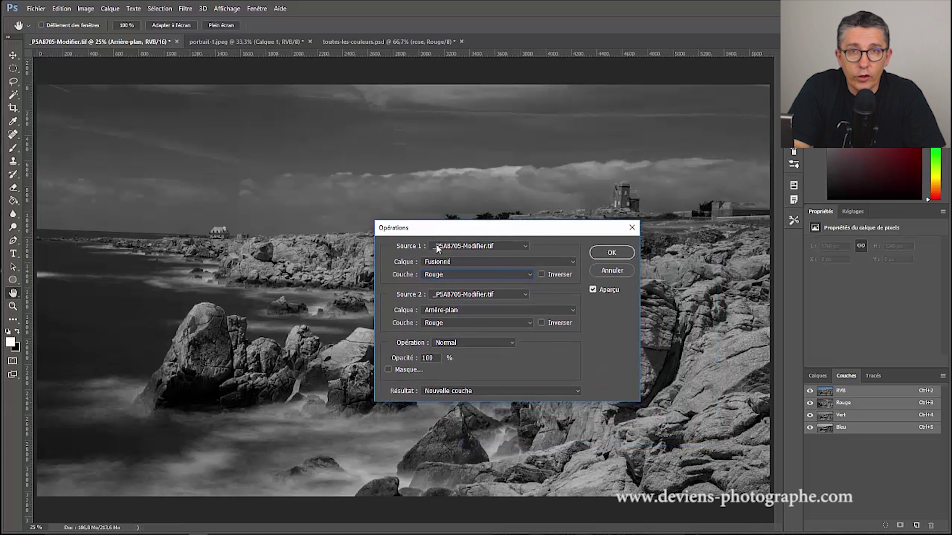
Set Source 2 (Arrière-plan) channel to Bleu
{"action": "left_click", "coordinate": [444, 322]}
{"action": "left_click", "coordinate": [438, 353]}
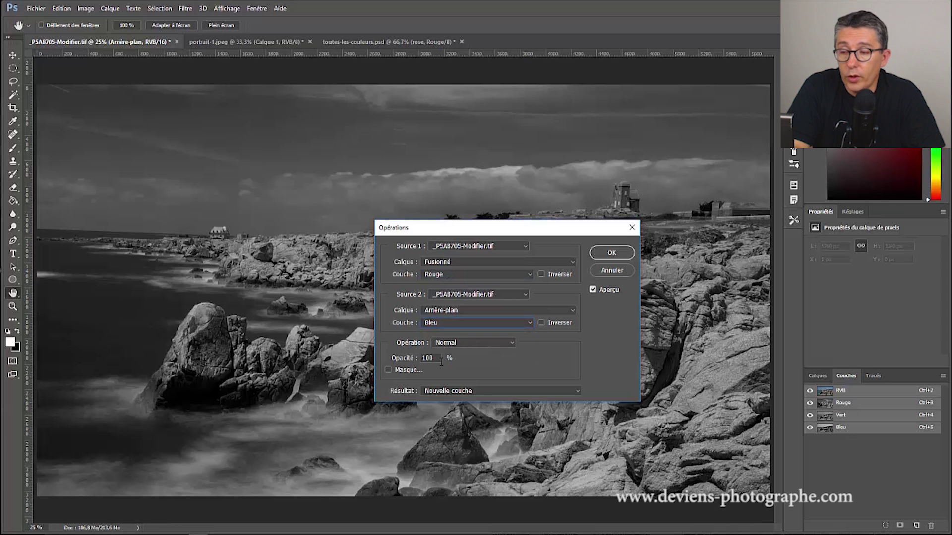
{"action": "left_click", "coordinate": [445, 323]}
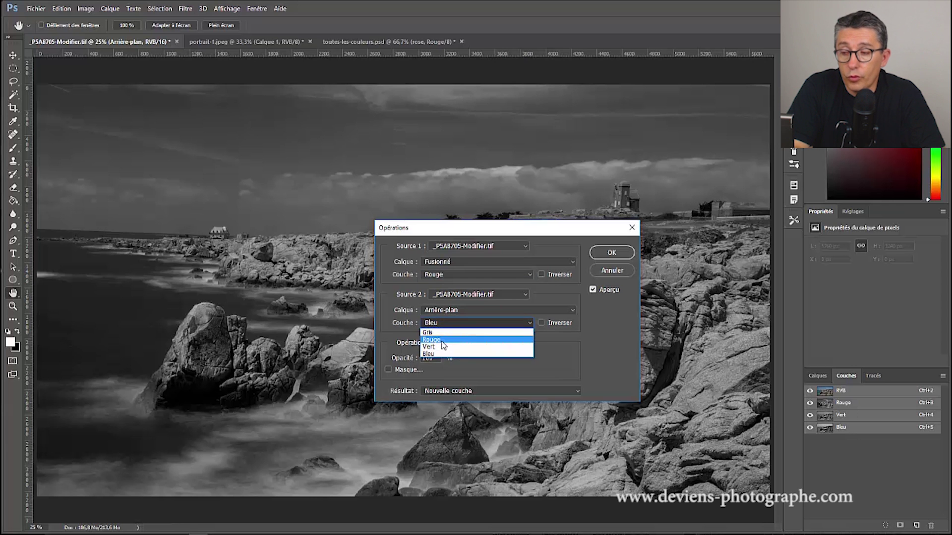
{"action": "left_click", "coordinate": [441, 340]}
{"action": "left_click", "coordinate": [441, 320]}
{"action": "left_click", "coordinate": [435, 354]}
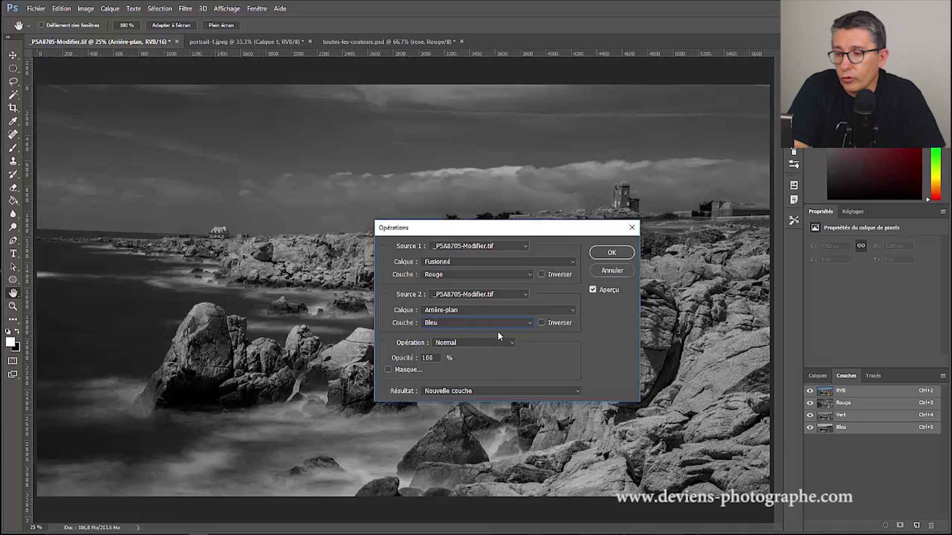
Try Produit, Incrustation and Lumière tamisée blend modes, settling on Lumière crue
{"action": "left_click", "coordinate": [469, 343]}
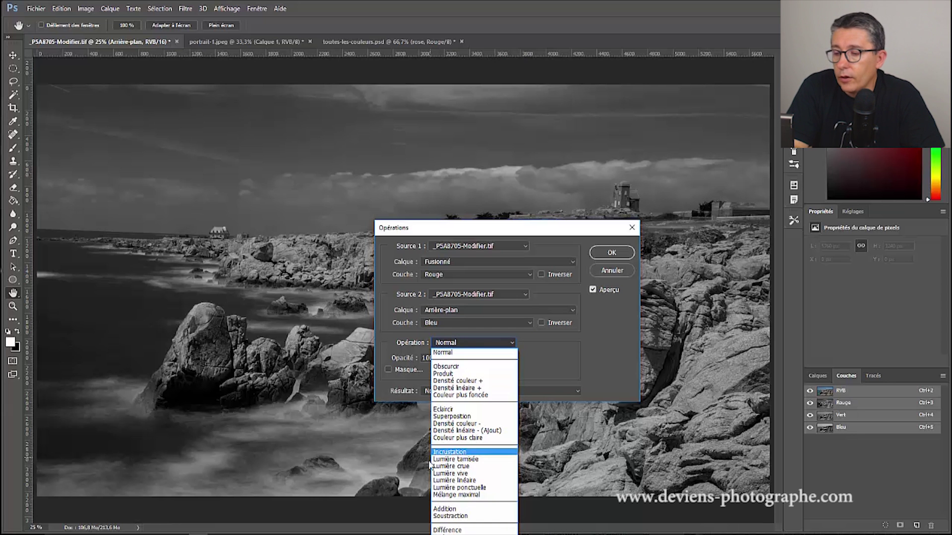
{"action": "left_click", "coordinate": [443, 374]}
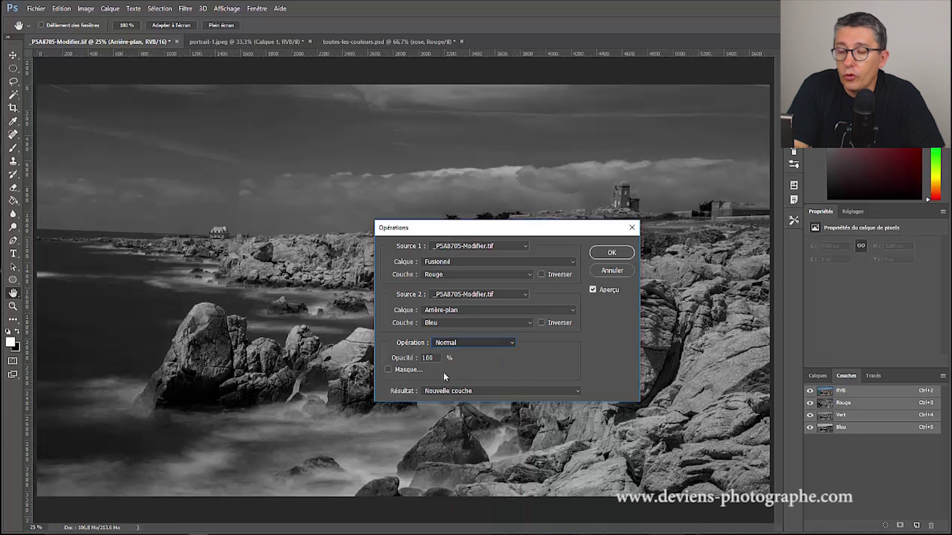
{"action": "left_click", "coordinate": [442, 343]}
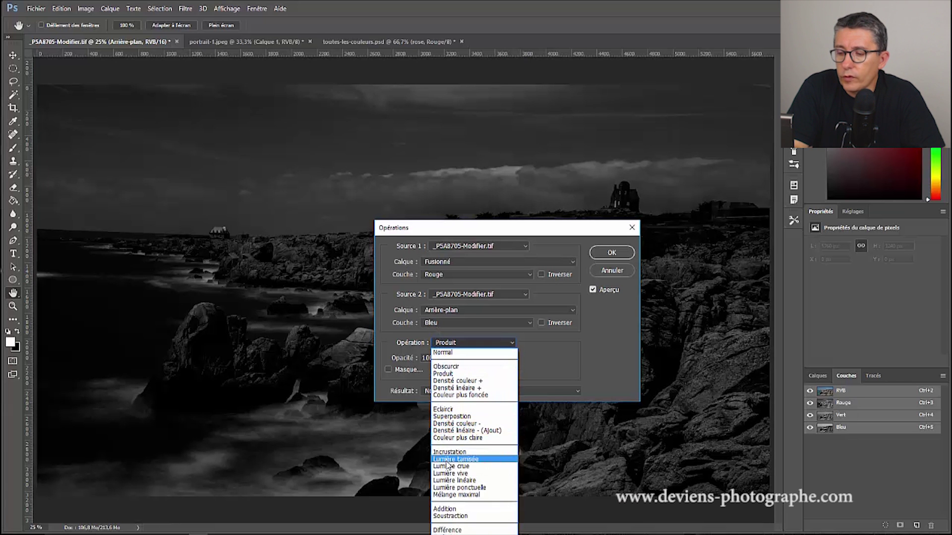
{"action": "left_click", "coordinate": [444, 453]}
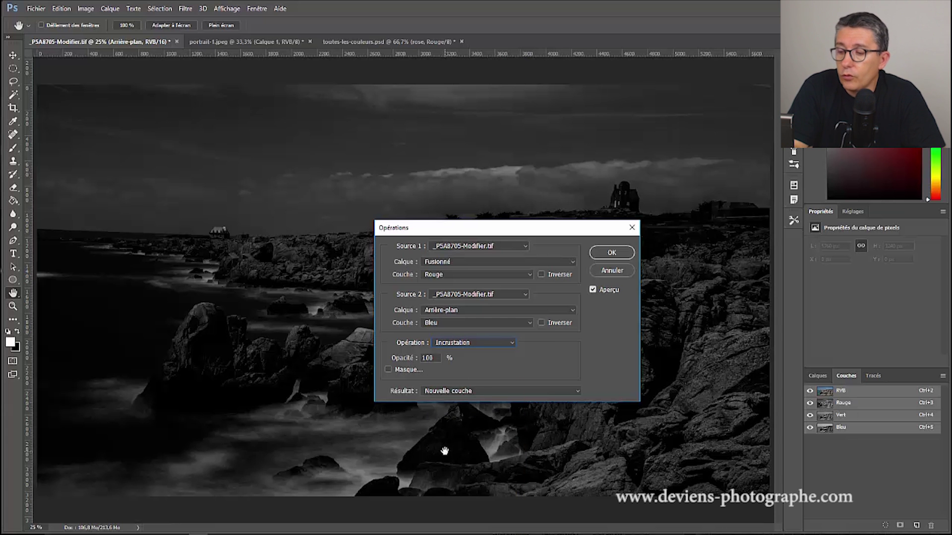
{"action": "key", "text": "Down"}
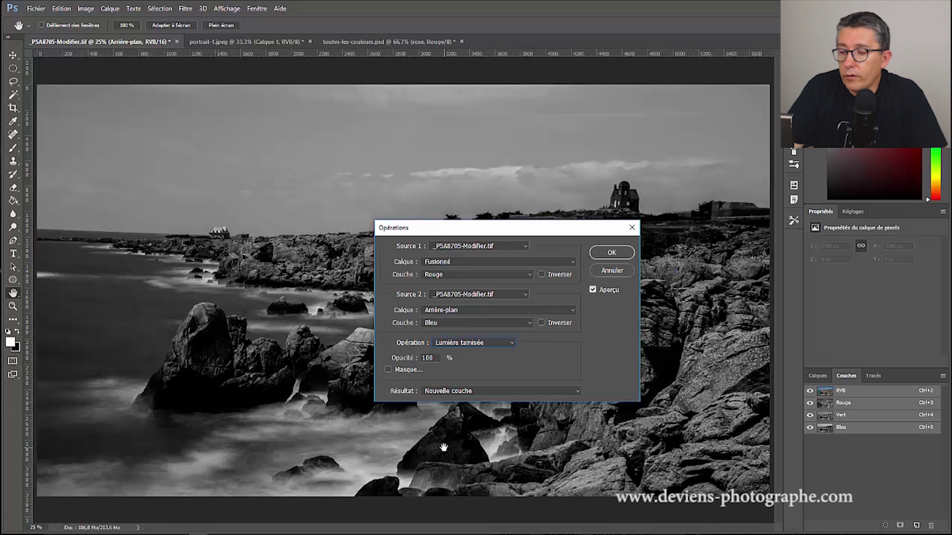
{"action": "key", "text": "Down"}
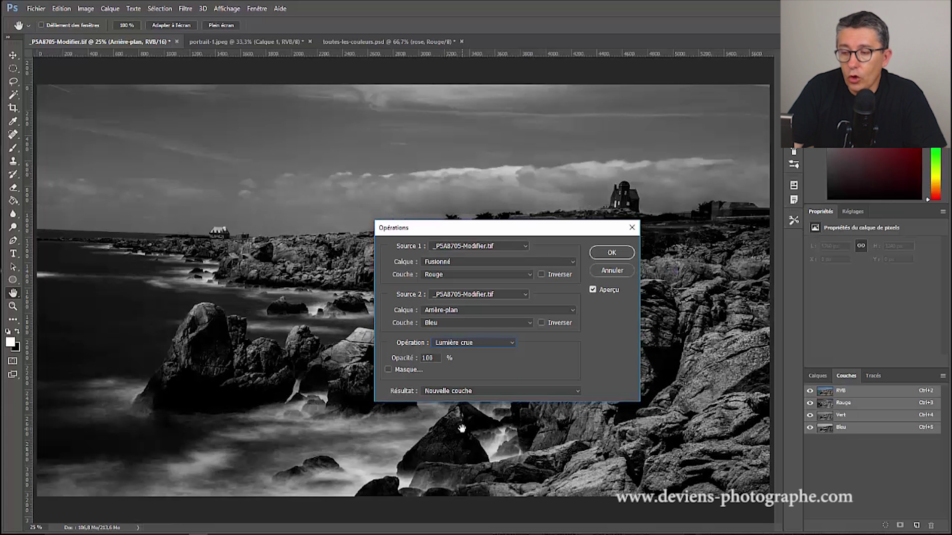
{"action": "key", "text": "Down"}
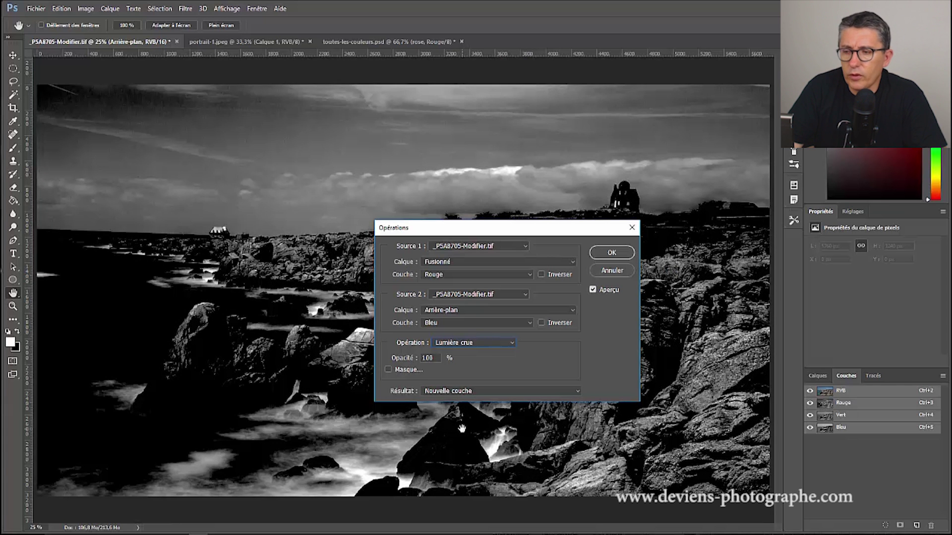
{"action": "key", "text": "Up"}
{"action": "key", "text": "Up"}
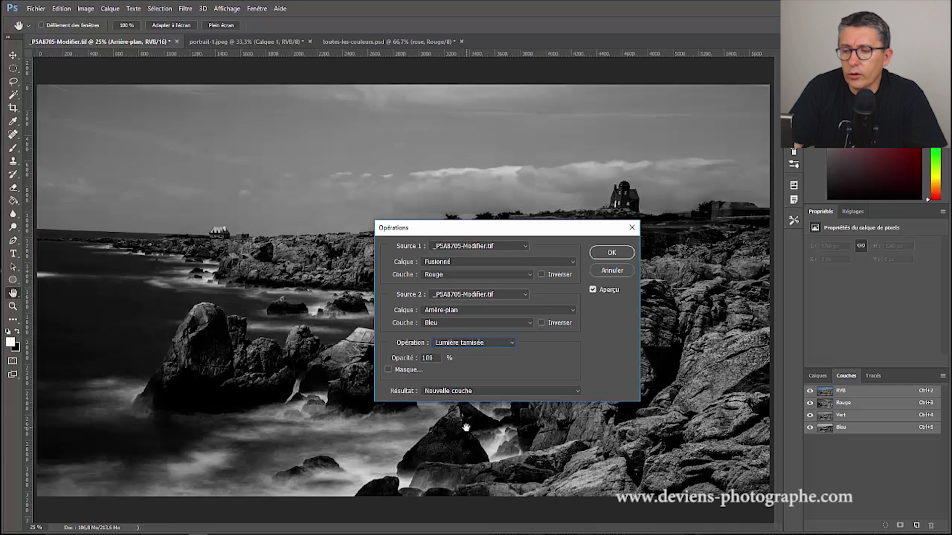
{"action": "key", "text": "Down"}
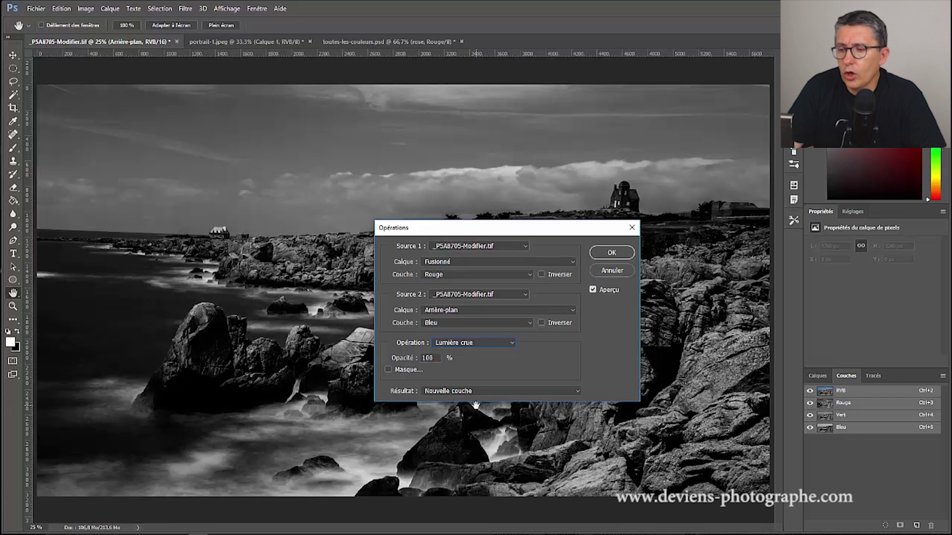
Test blend opacities 50, 60 and 70, settling on 80% while checking the preview
{"action": "mouse_move", "coordinate": [468, 225]}
{"action": "left_mouse_down"}
{"action": "mouse_move", "coordinate": [635, 62]}
{"action": "mouse_move", "coordinate": [767, 259]}
{"action": "left_mouse_up"}
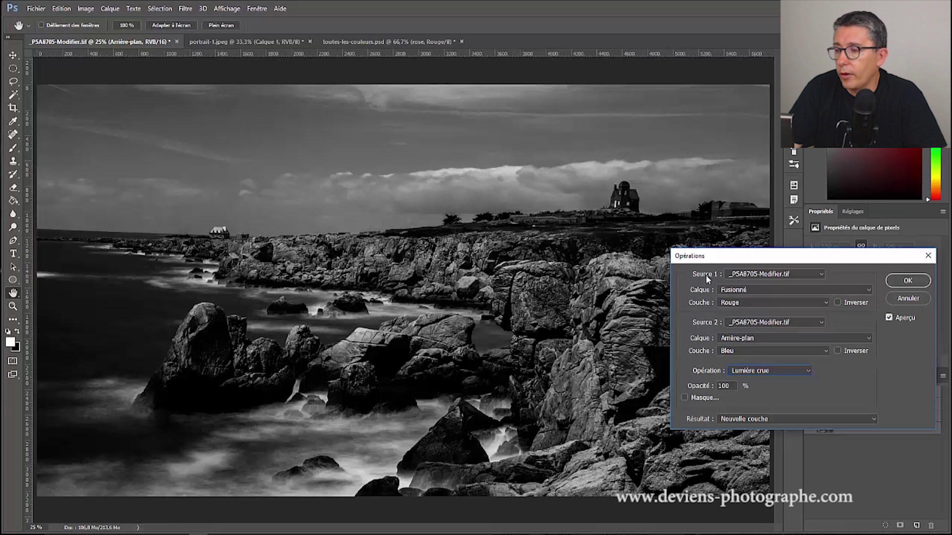
{"action": "left_click_drag", "start_coordinate": [719, 256], "coordinate": [566, 225]}
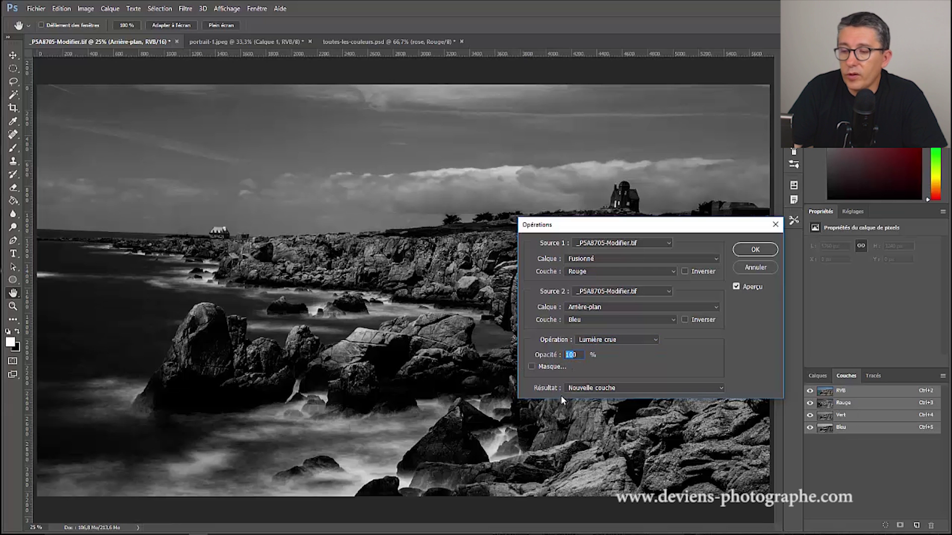
{"action": "type", "text": "50"}
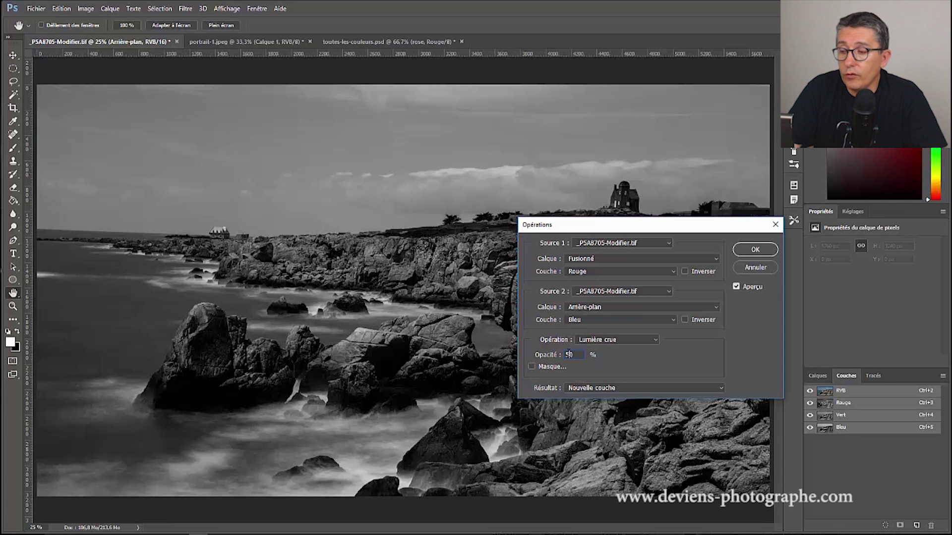
{"action": "type", "text": "60"}
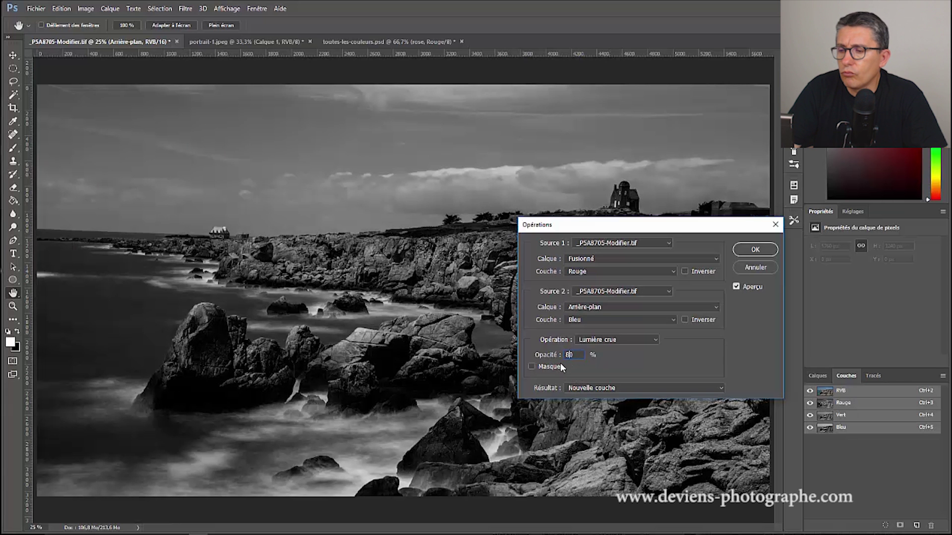
{"action": "type", "text": "70"}
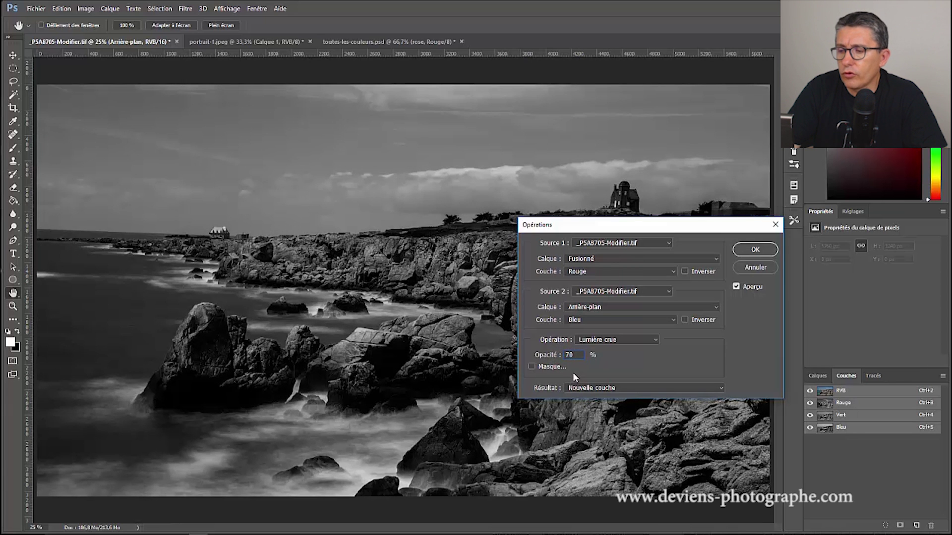
{"action": "type", "text": "80"}
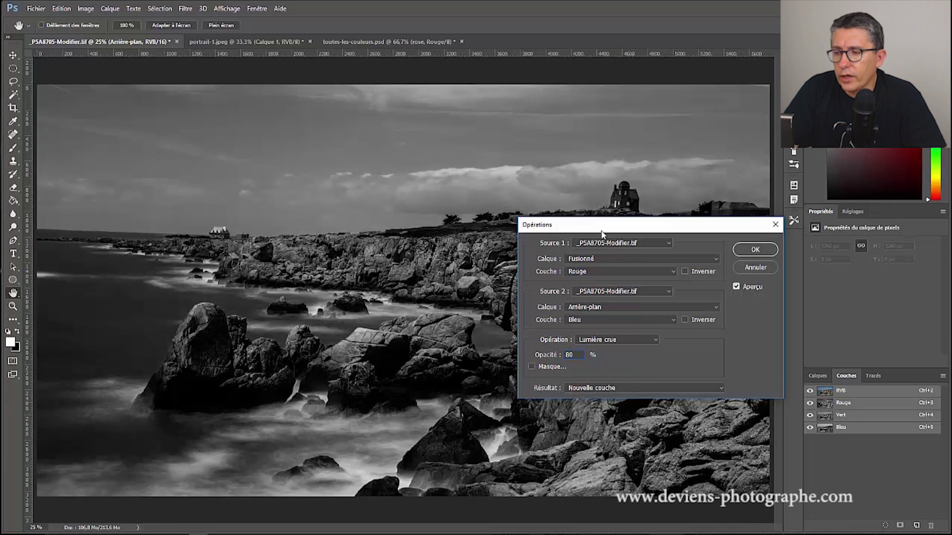
{"action": "left_click_drag", "start_coordinate": [601, 232], "coordinate": [172, 326]}
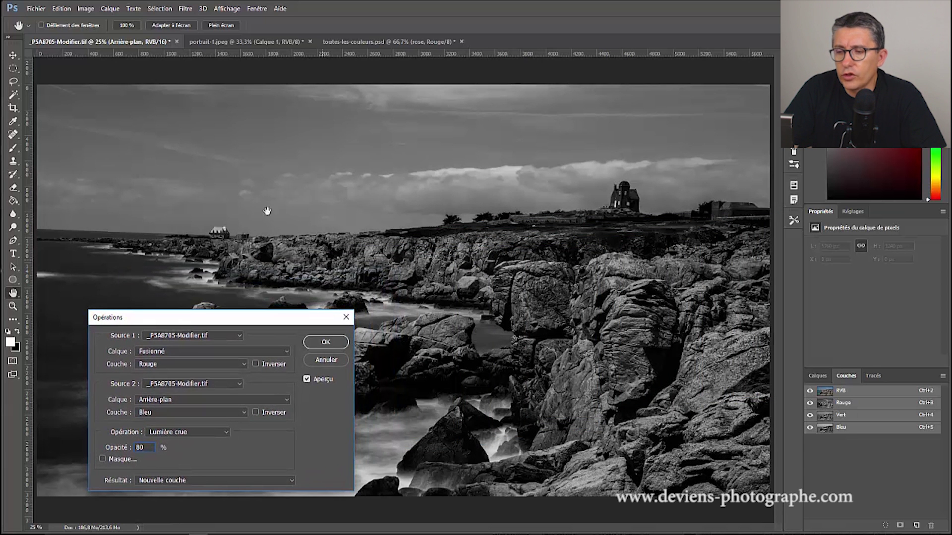
Set Résultat to Nouvelle couche and confirm, creating the Alpha 1 channel from the blend
{"action": "left_click_drag", "start_coordinate": [238, 320], "coordinate": [461, 155]}
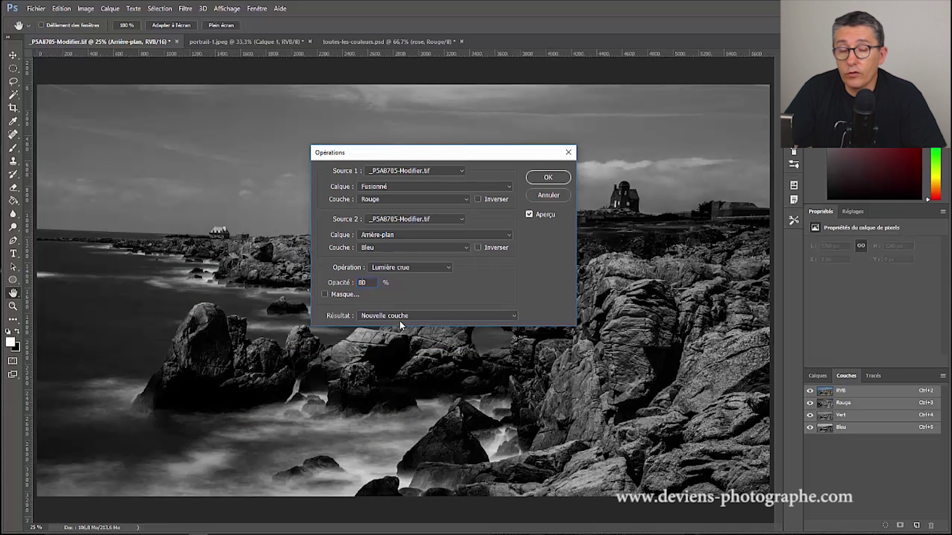
{"action": "left_click", "coordinate": [395, 316]}
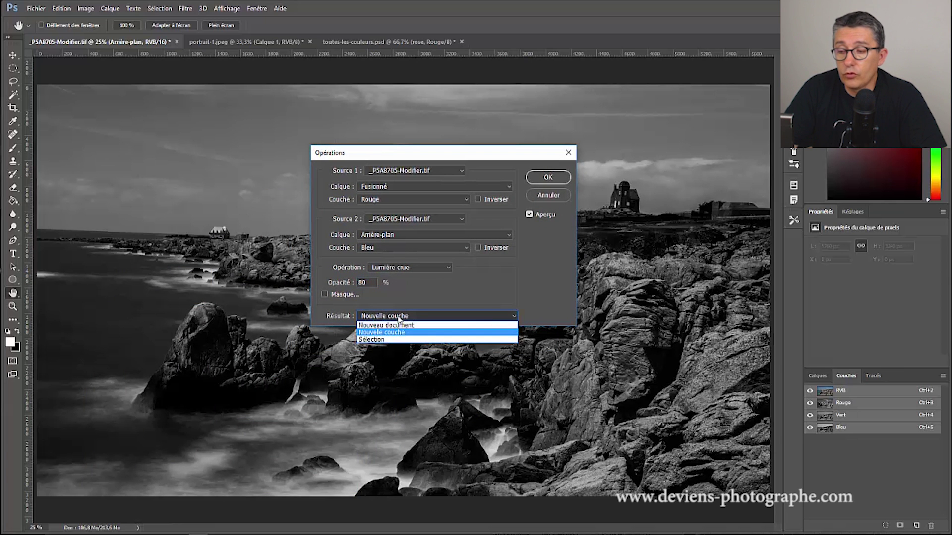
{"action": "left_click", "coordinate": [399, 319]}
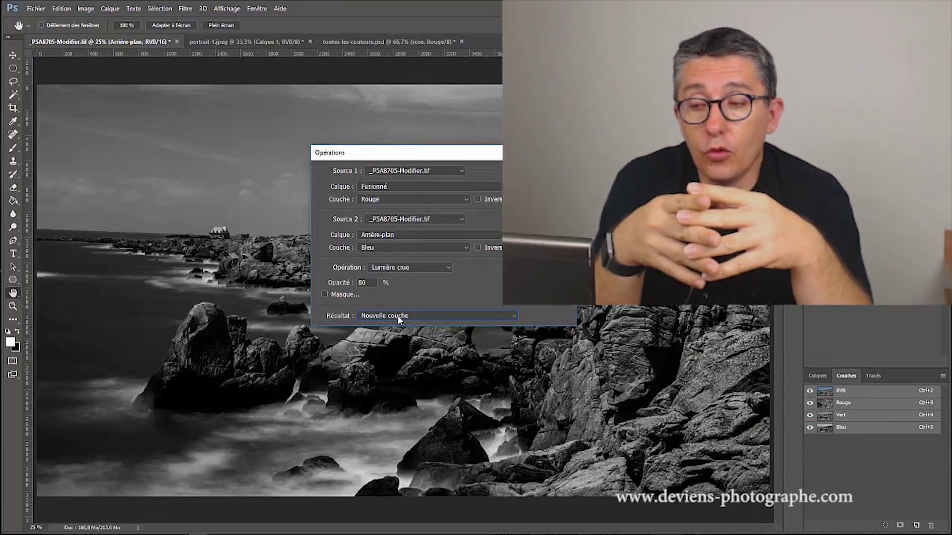
{"action": "left_click", "coordinate": [397, 315]}
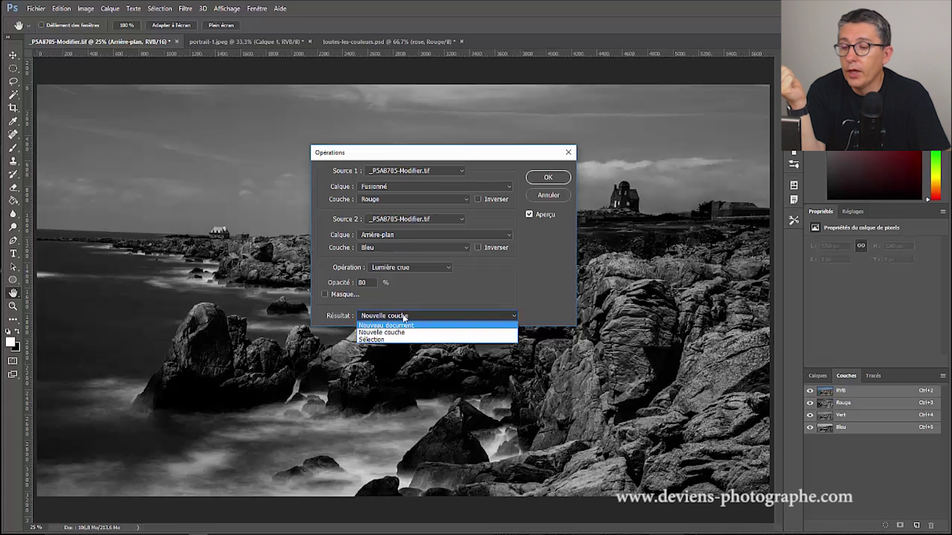
{"action": "left_click", "coordinate": [441, 332]}
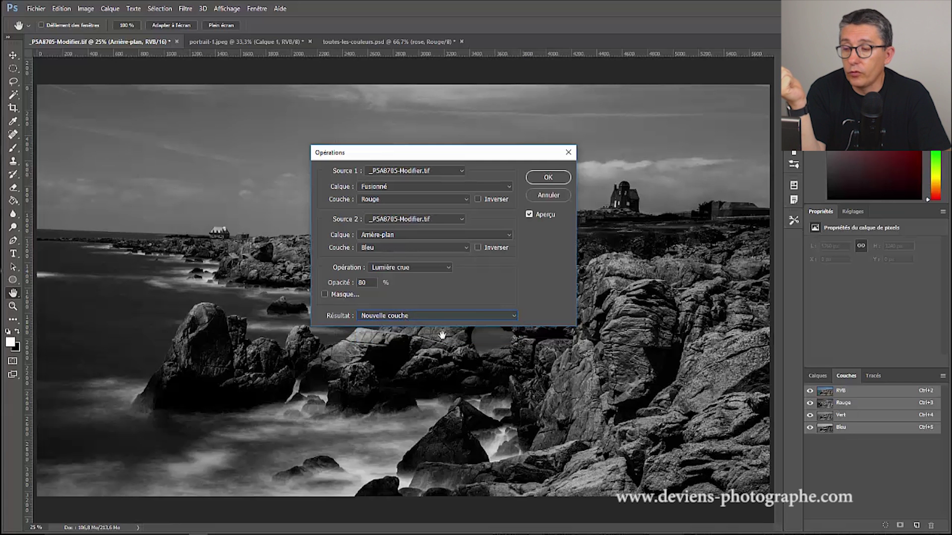
{"action": "left_click", "coordinate": [548, 177]}
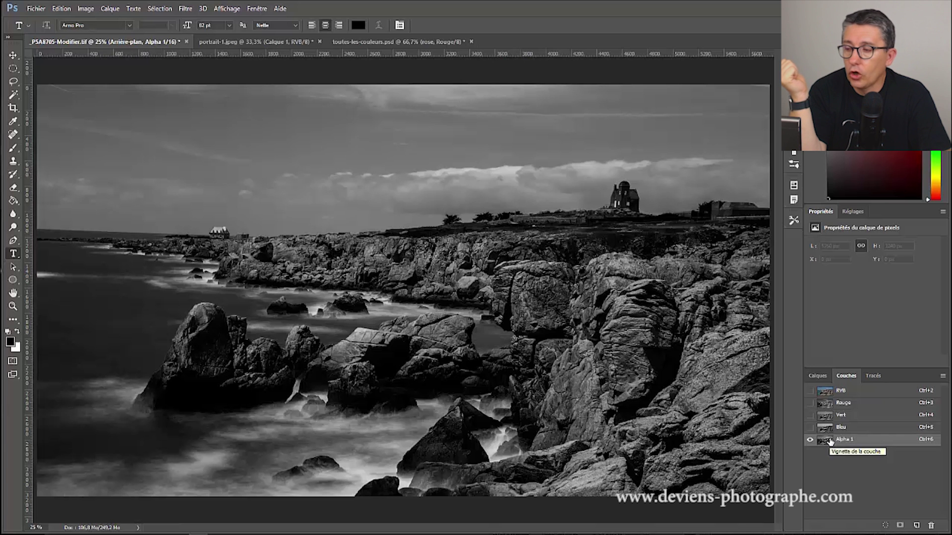
Return to the RVB composite and delete the leftover Calque 1 layer
{"action": "left_click", "coordinate": [828, 394]}
{"action": "left_click", "coordinate": [817, 375]}
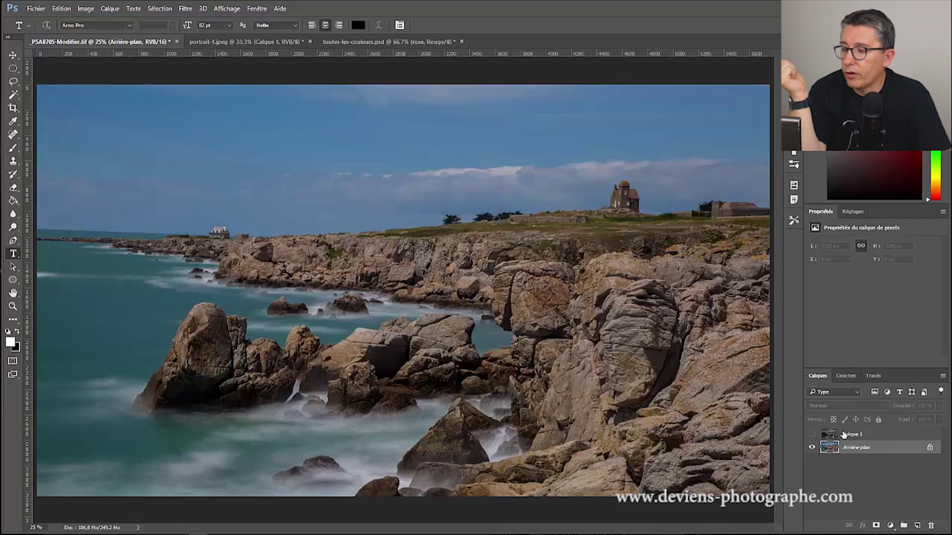
{"action": "left_click", "coordinate": [844, 434]}
{"action": "key", "text": "Delete"}
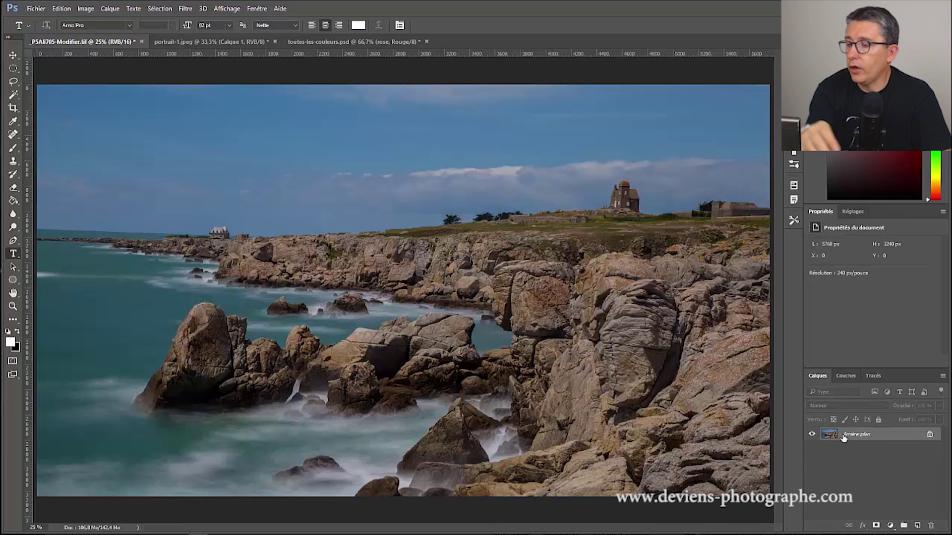
Show the Alpha 1 channel alone and select its whole canvas
{"action": "left_click", "coordinate": [842, 375]}
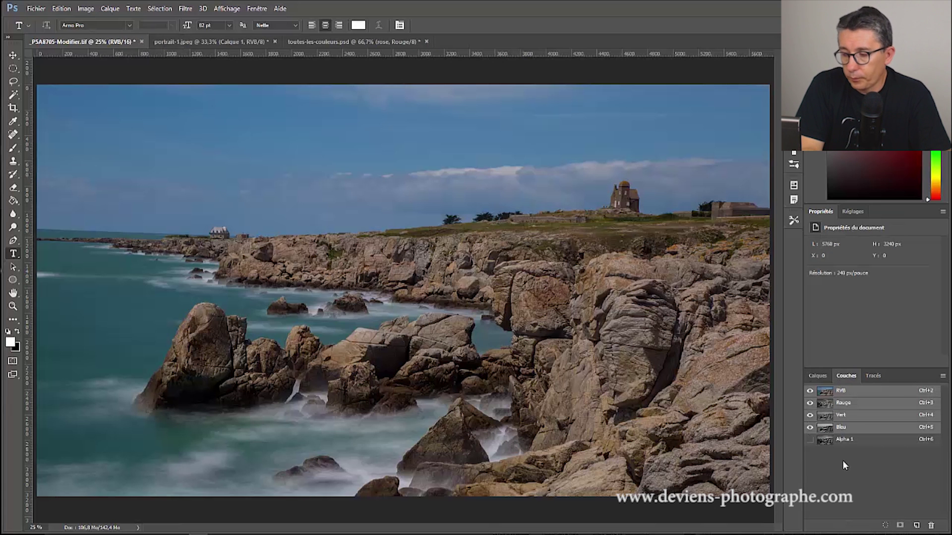
{"action": "left_click", "coordinate": [834, 441]}
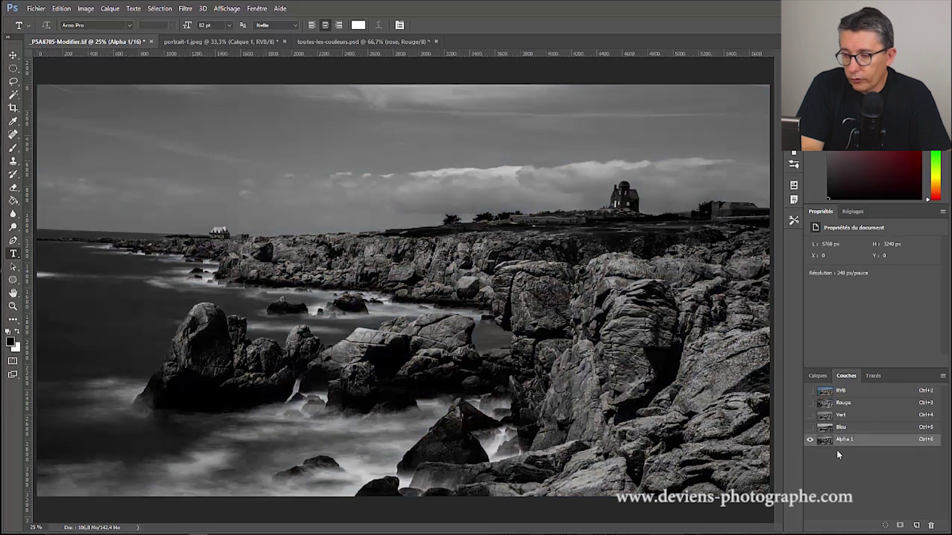
{"action": "key", "text": "ctrl+a"}
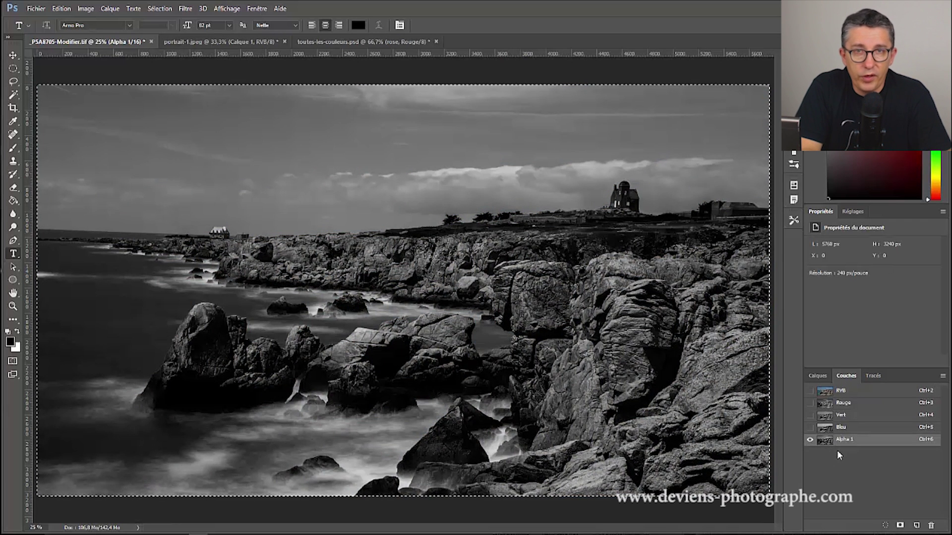
Paste the Alpha 1 grayscale into a new layer above the background
{"action": "left_click", "coordinate": [817, 375]}
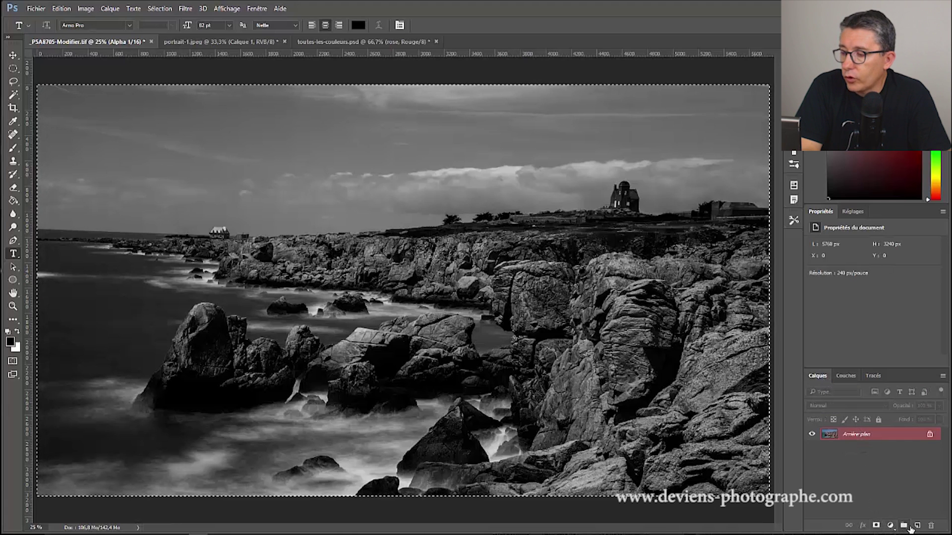
{"action": "left_click", "coordinate": [914, 527]}
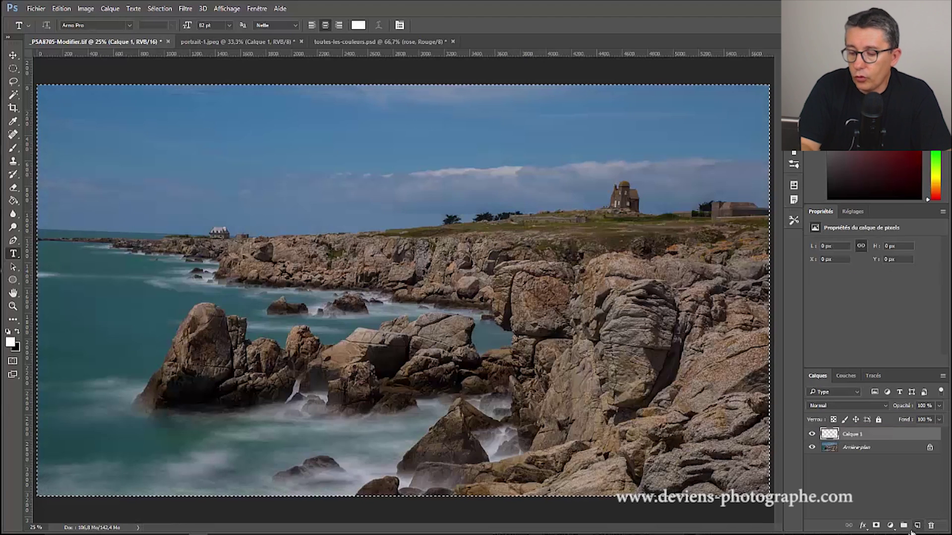
{"action": "key", "text": "ctrl+v"}
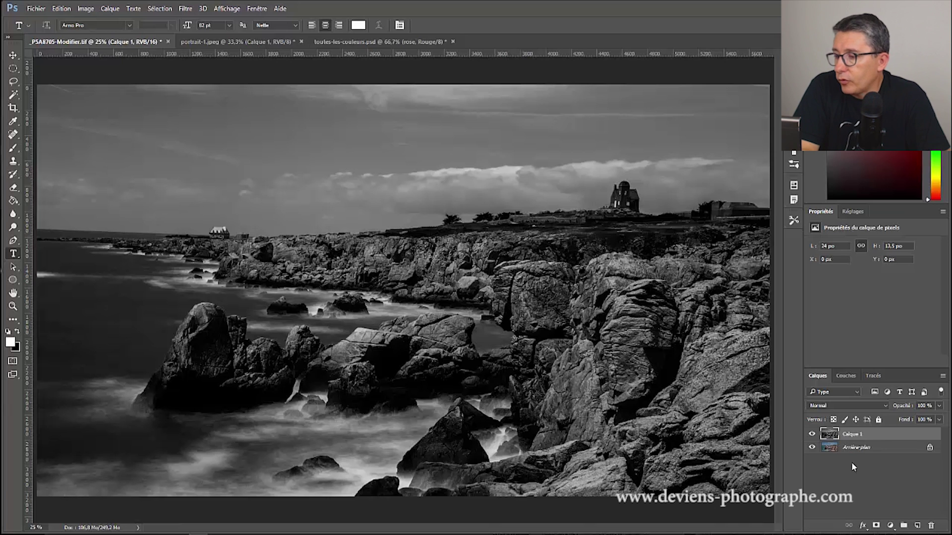
Try a brightened Luminosité/Contraste adjustment, then revert to the colour background only
{"action": "left_click", "coordinate": [890, 526]}
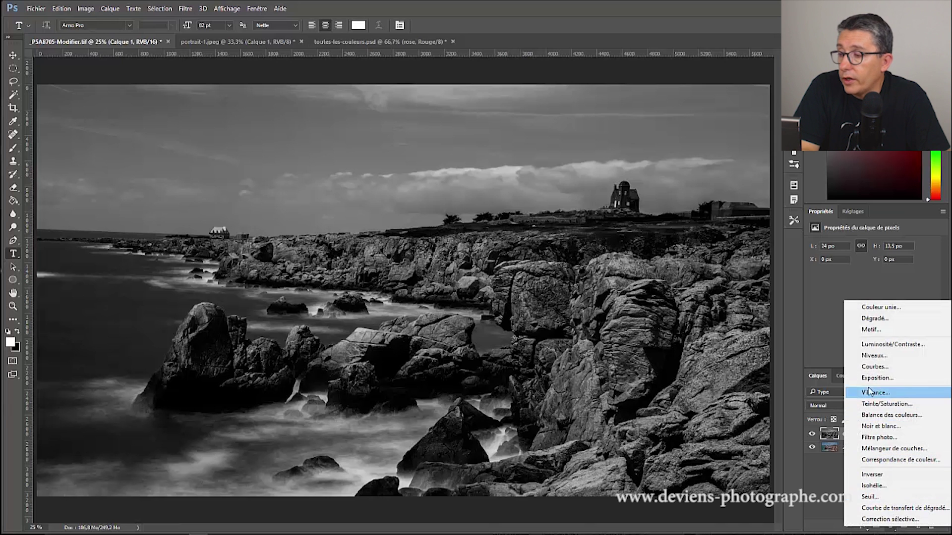
{"action": "left_click", "coordinate": [871, 344]}
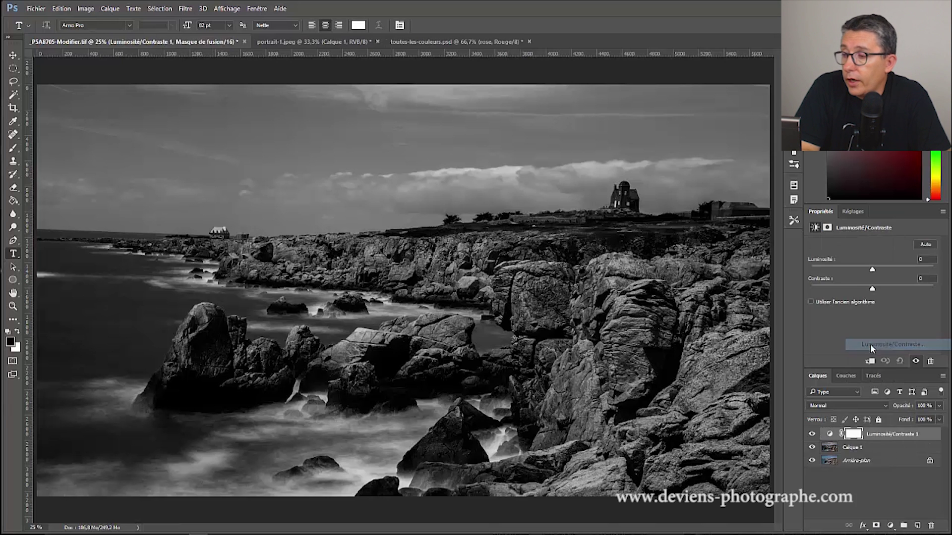
{"action": "left_click_drag", "start_coordinate": [889, 292], "coordinate": [882, 269]}
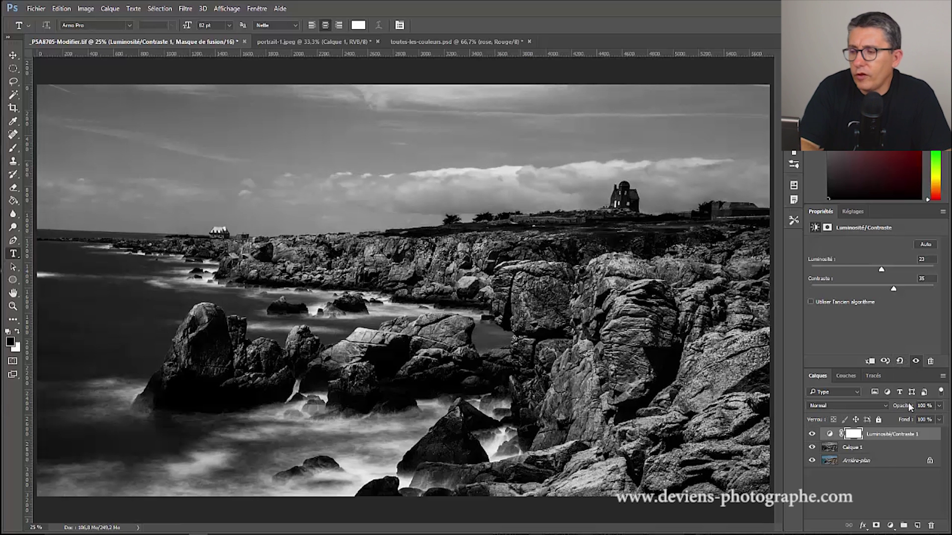
{"action": "key", "text": "F12"}
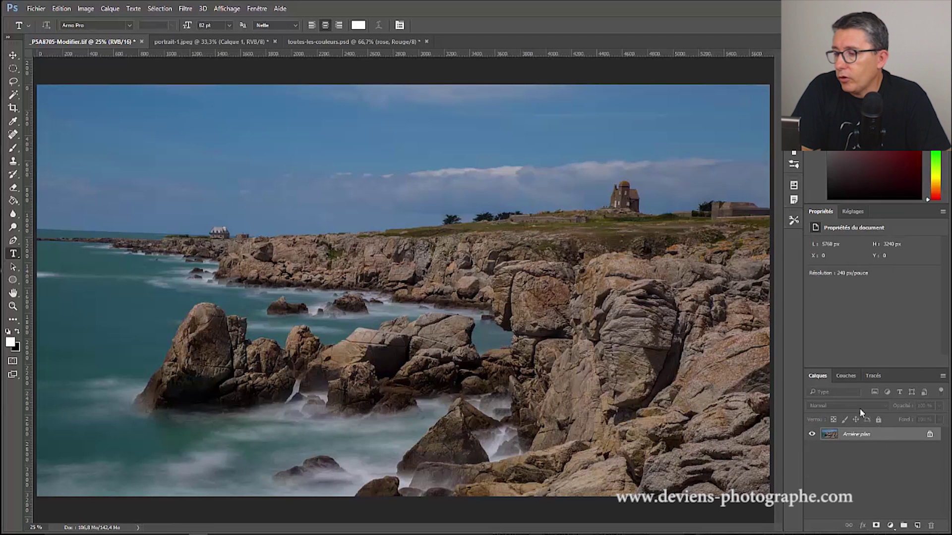
Delete the Alpha 1 channel, undoing an accidental Alpha 1 copie first
{"action": "left_click", "coordinate": [844, 376]}
{"action": "left_click_drag", "start_coordinate": [845, 445], "coordinate": [916, 525]}
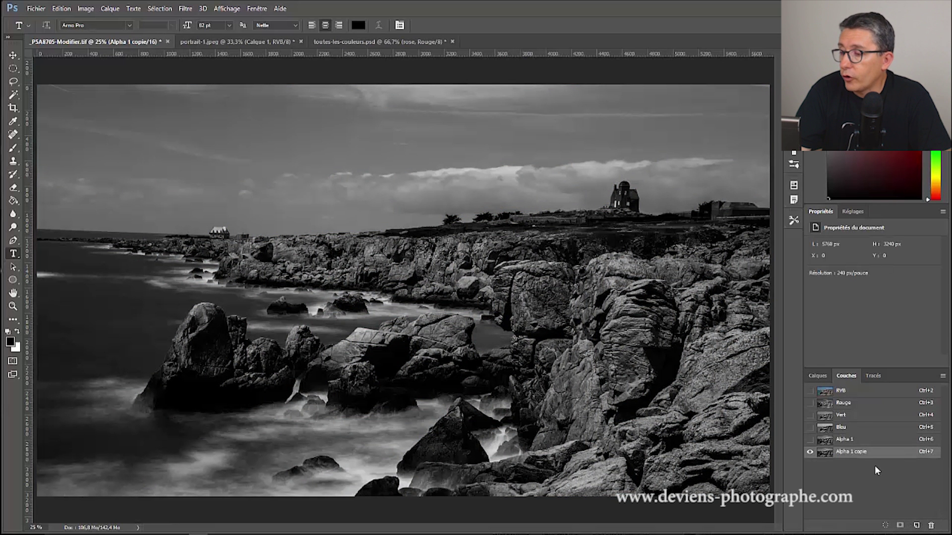
{"action": "key", "text": "ctrl+z"}
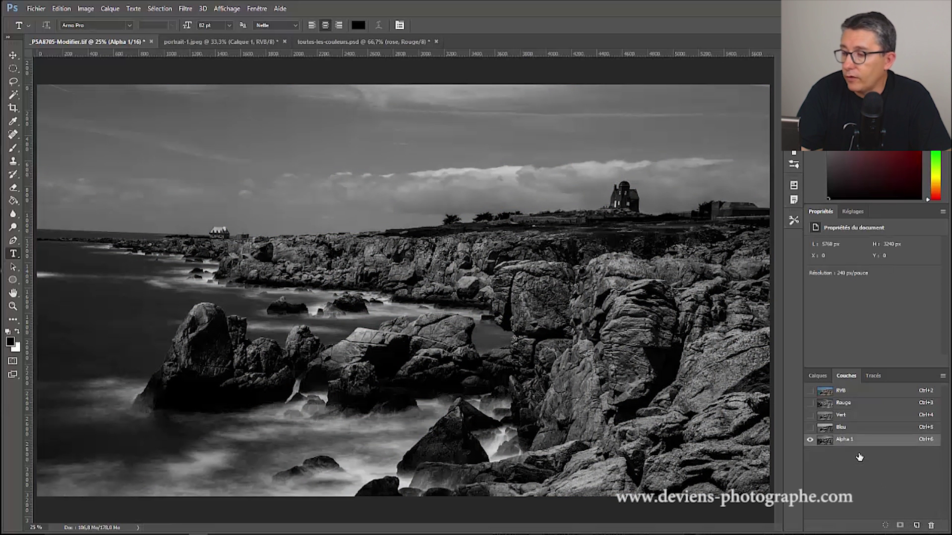
{"action": "left_click_drag", "start_coordinate": [825, 441], "coordinate": [931, 526]}
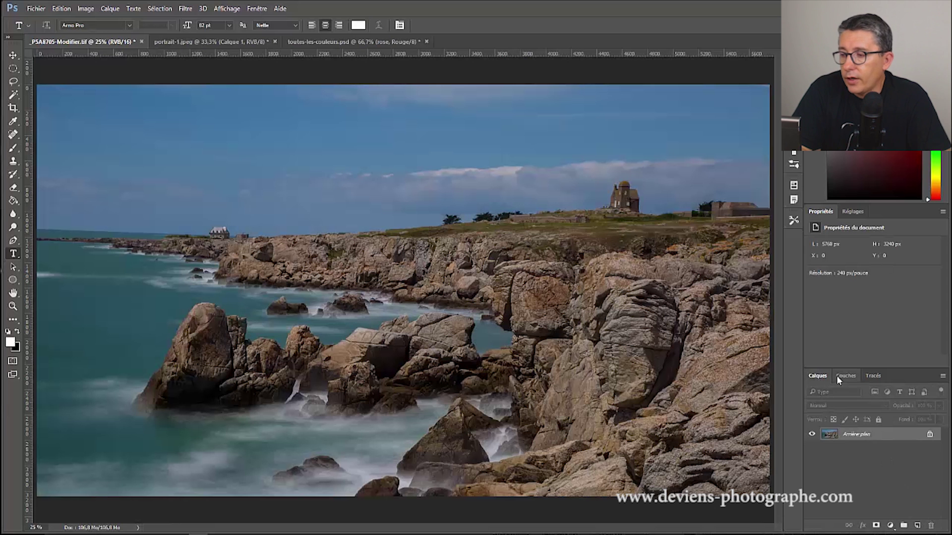
View the Rouge, Vert and Bleu channels alone, then return to the RVB composite
{"action": "left_click", "coordinate": [841, 377]}
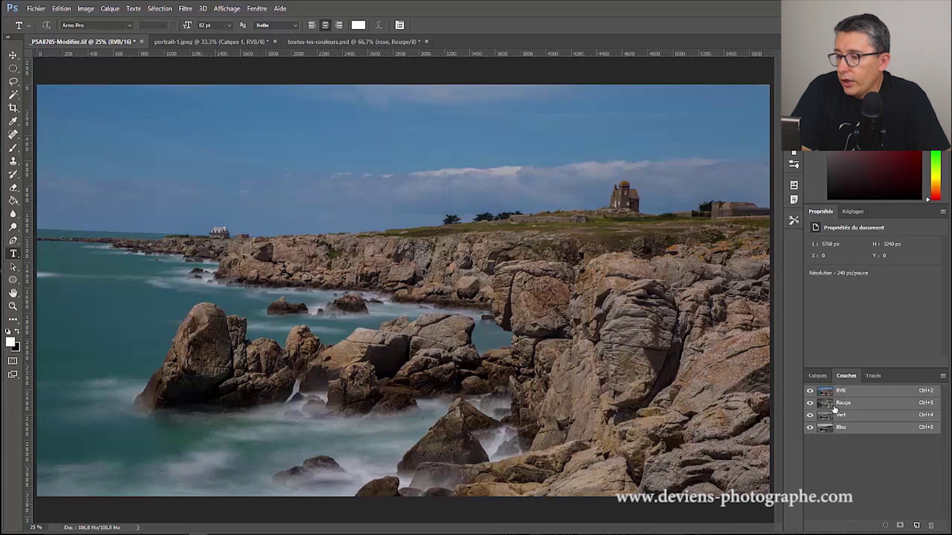
{"action": "left_click", "coordinate": [841, 405]}
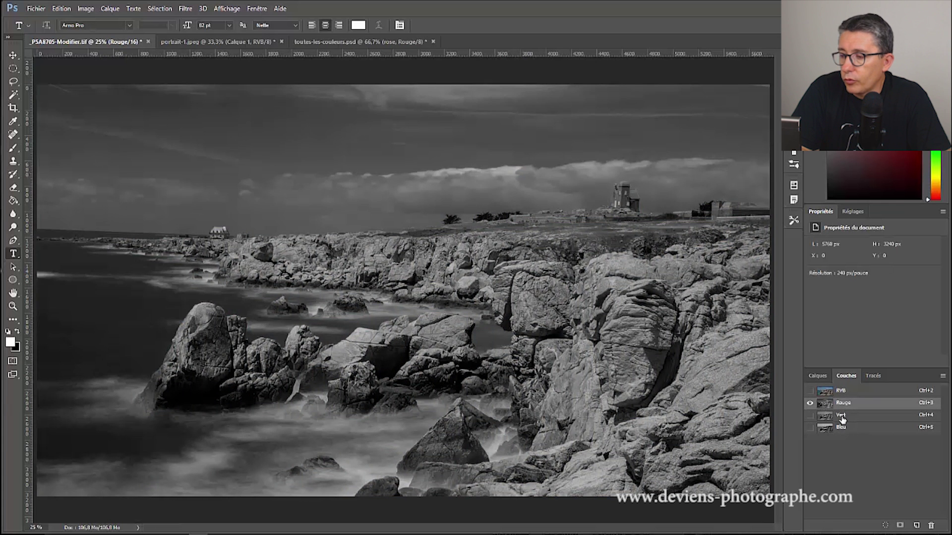
{"action": "left_click", "coordinate": [841, 418]}
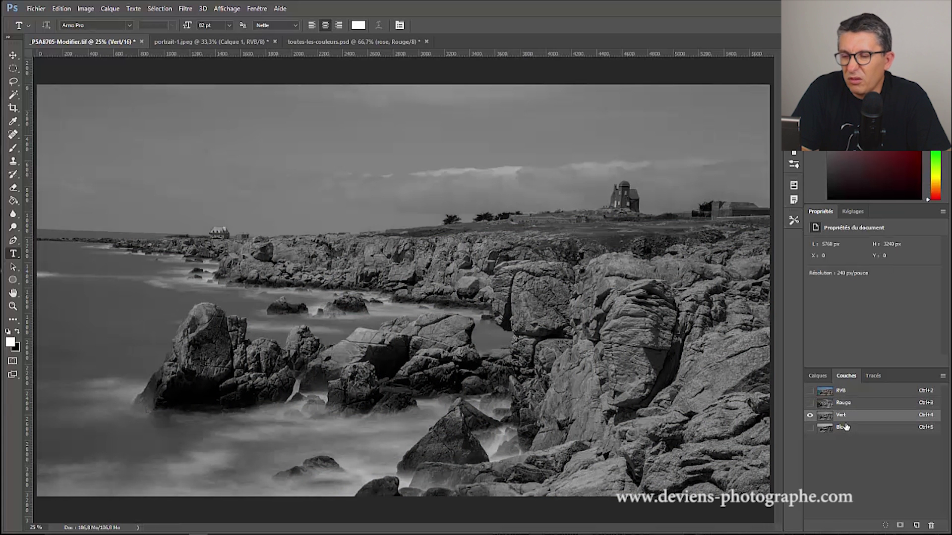
{"action": "left_click", "coordinate": [845, 427]}
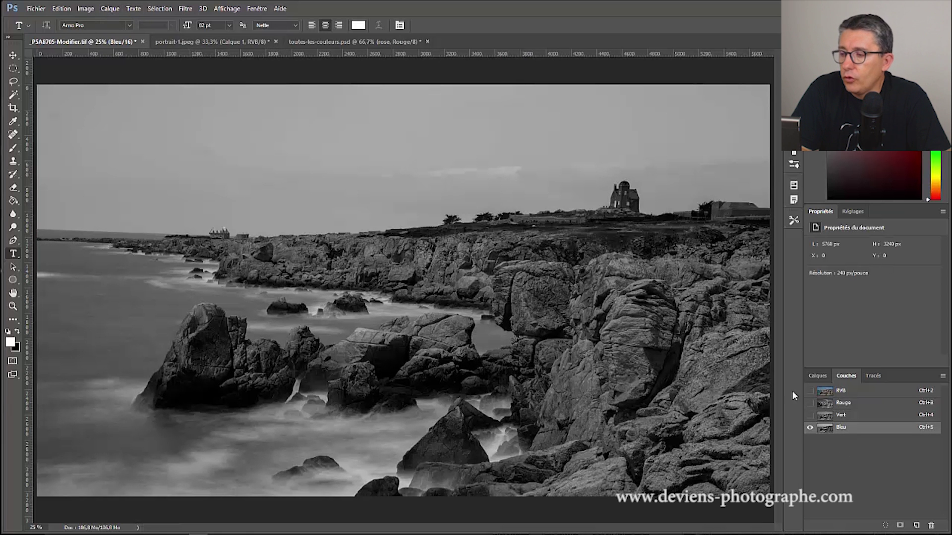
{"action": "left_click", "coordinate": [825, 392]}
{"action": "left_click", "coordinate": [817, 376]}
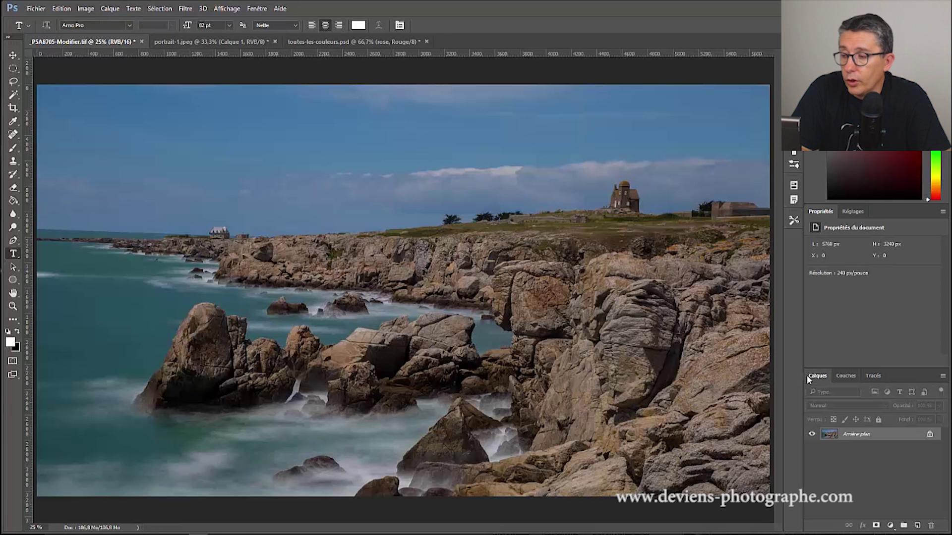
{"action": "left_click", "coordinate": [86, 10]}
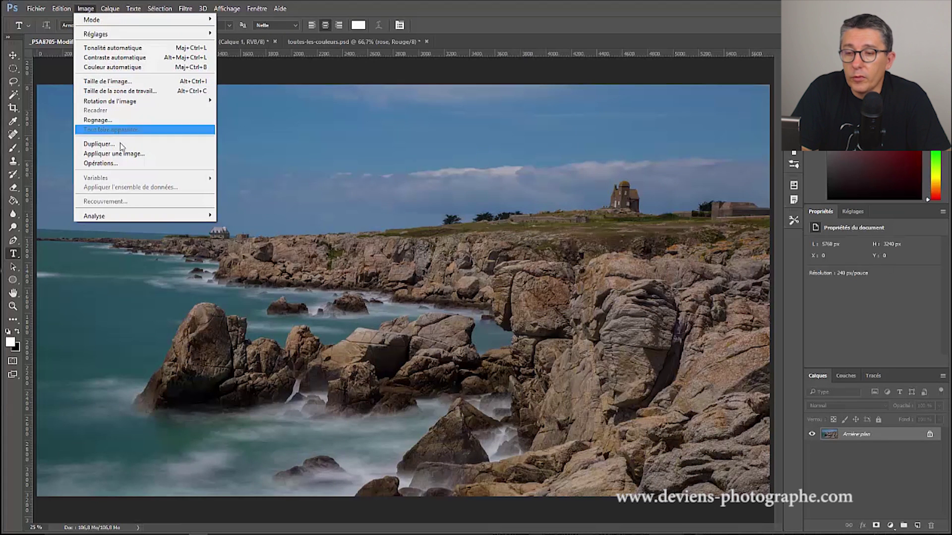
Blend Rouge and Bleu with Lumière crue at 80% into a new Alpha 1 channel
{"action": "left_click", "coordinate": [126, 163]}
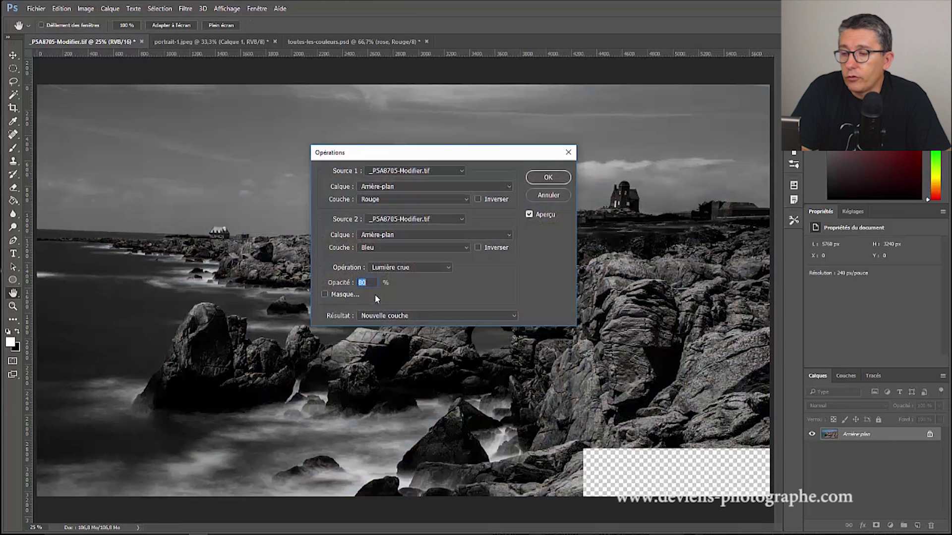
{"action": "left_click", "coordinate": [399, 197]}
{"action": "left_click", "coordinate": [385, 219]}
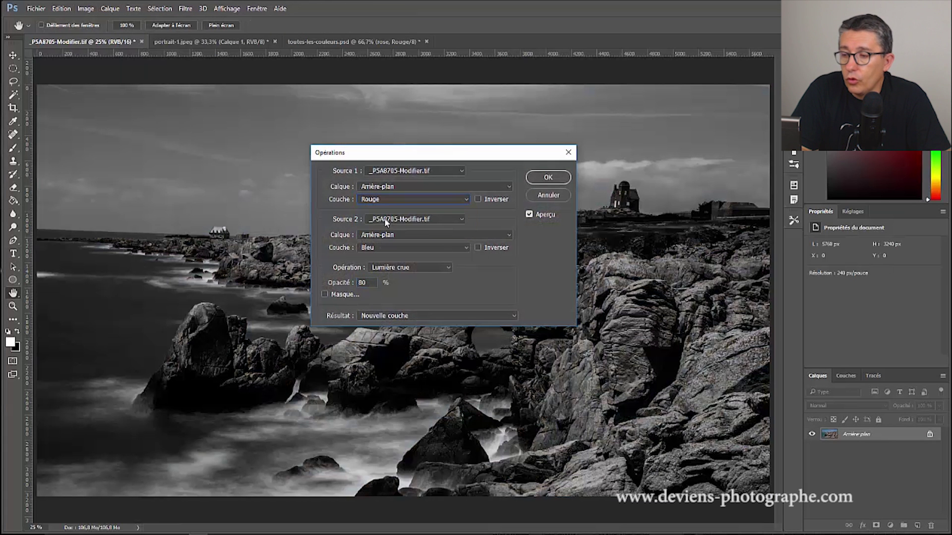
{"action": "left_click", "coordinate": [378, 245]}
{"action": "left_click", "coordinate": [382, 278]}
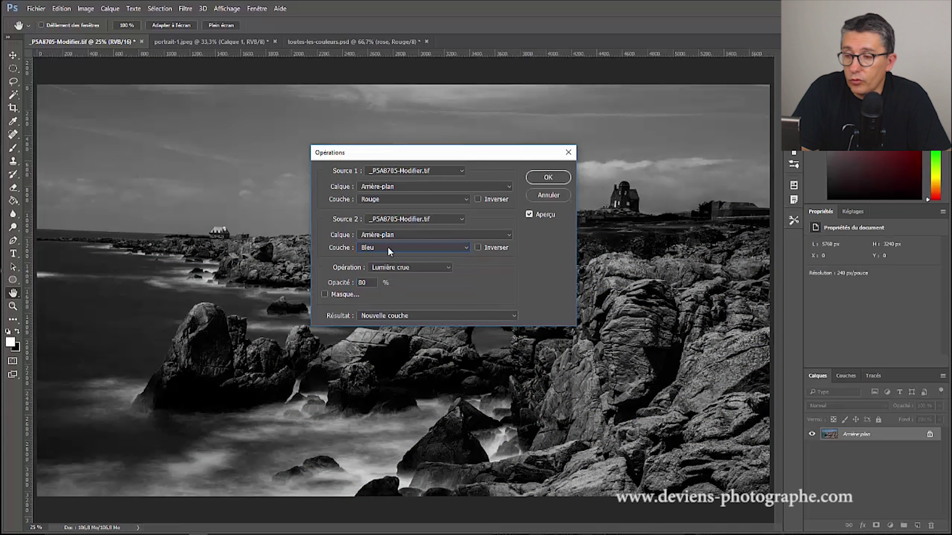
{"action": "left_click_drag", "start_coordinate": [399, 155], "coordinate": [607, 319]}
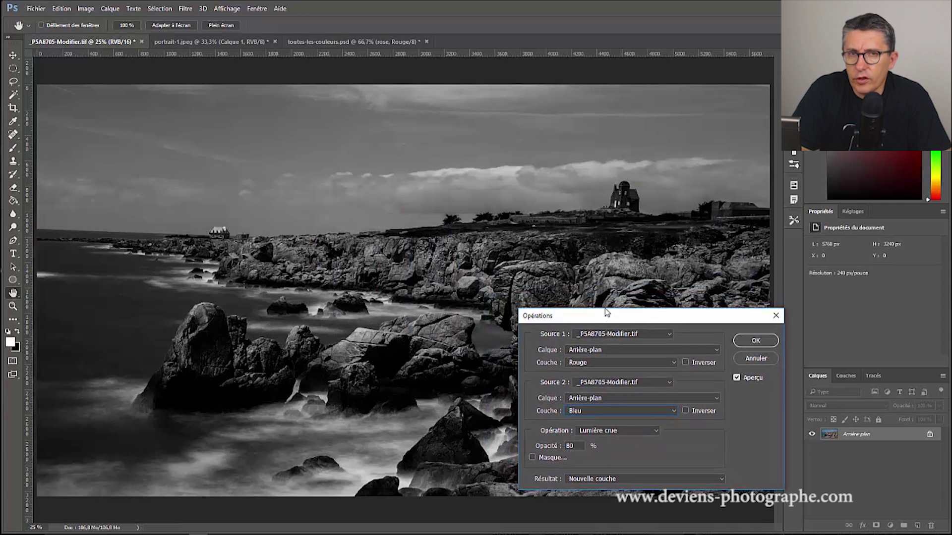
{"action": "left_click", "coordinate": [586, 429]}
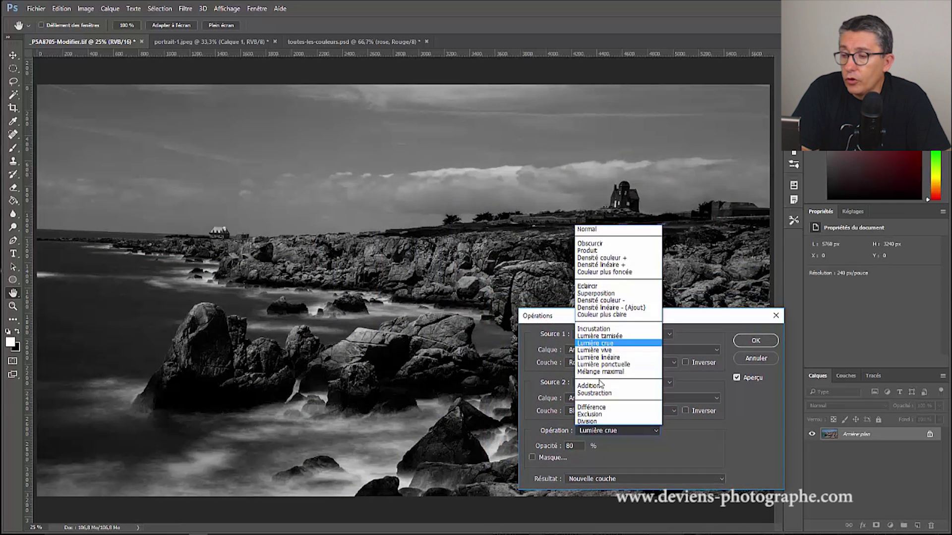
{"action": "left_click", "coordinate": [597, 347]}
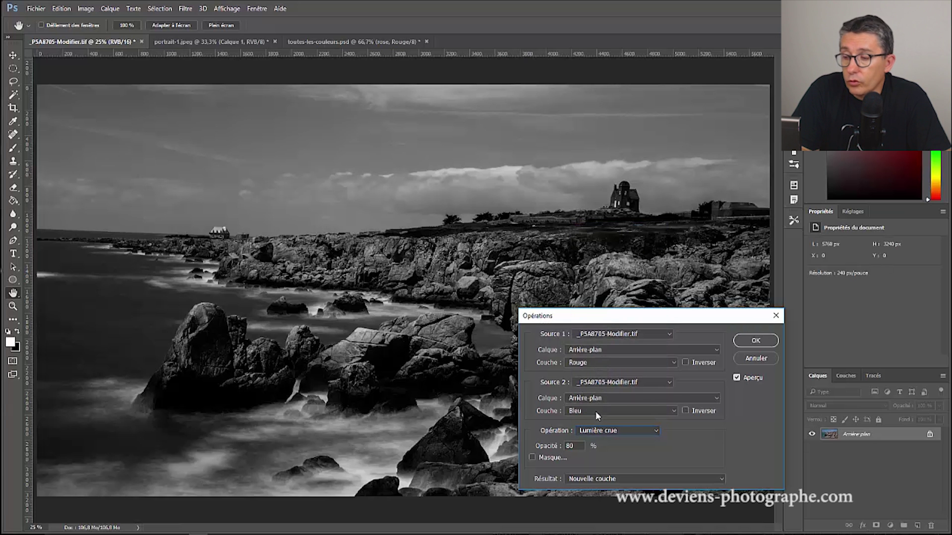
{"action": "left_click", "coordinate": [744, 343]}
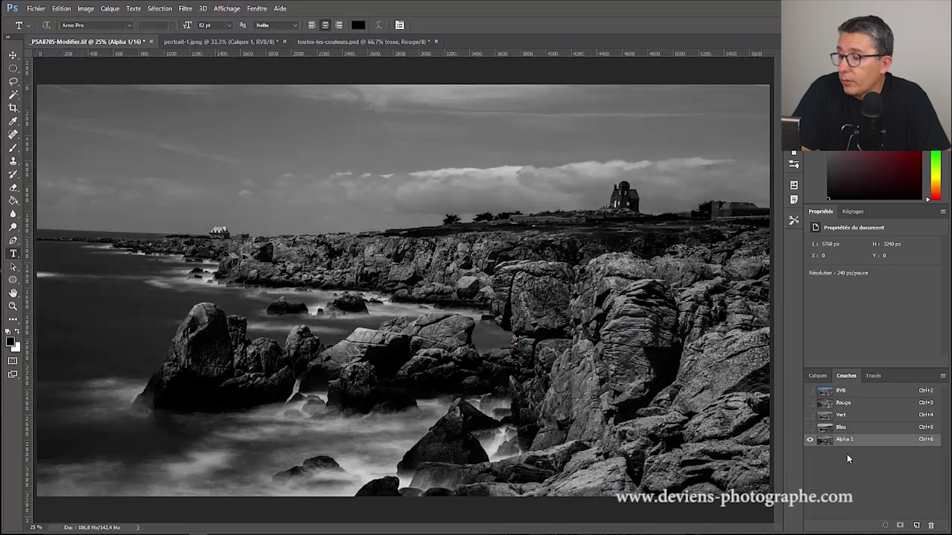
Copy the whole Alpha 1 channel and paste it into new layer Calque 1
{"action": "key", "text": "ctrl+a"}
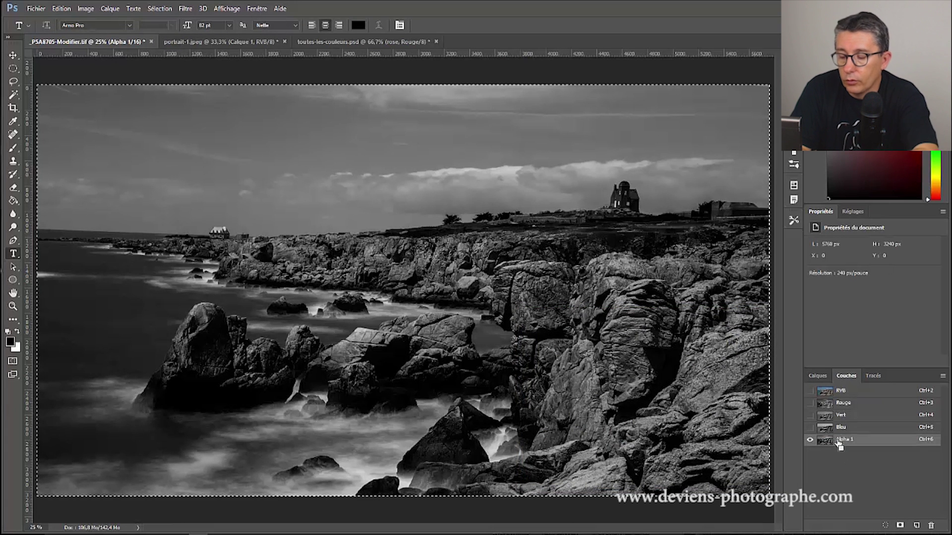
{"action": "left_click", "coordinate": [818, 376]}
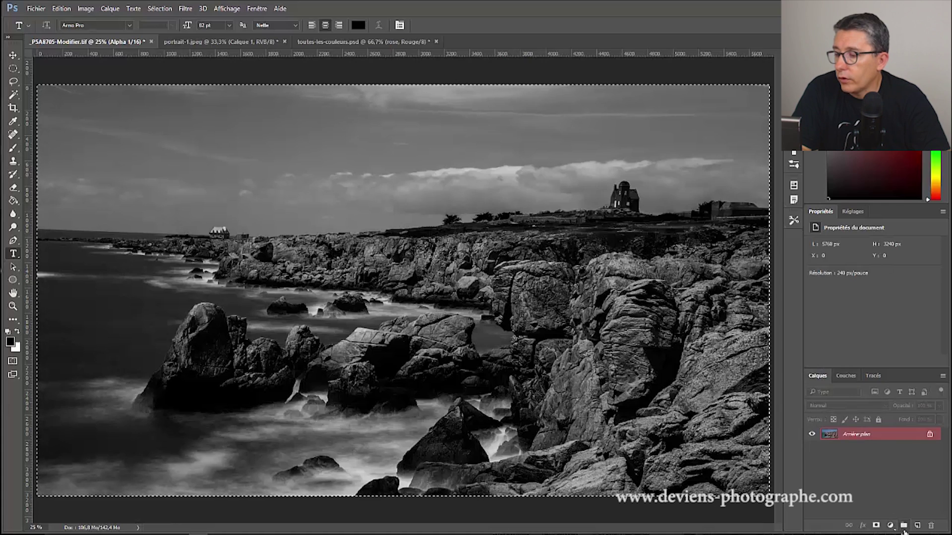
{"action": "left_click", "coordinate": [916, 527]}
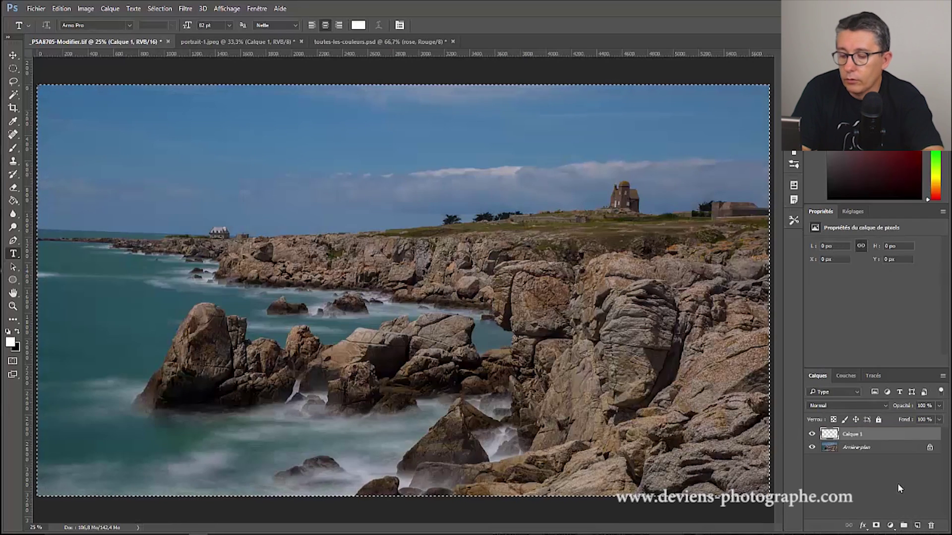
{"action": "key", "text": "ctrl+v"}
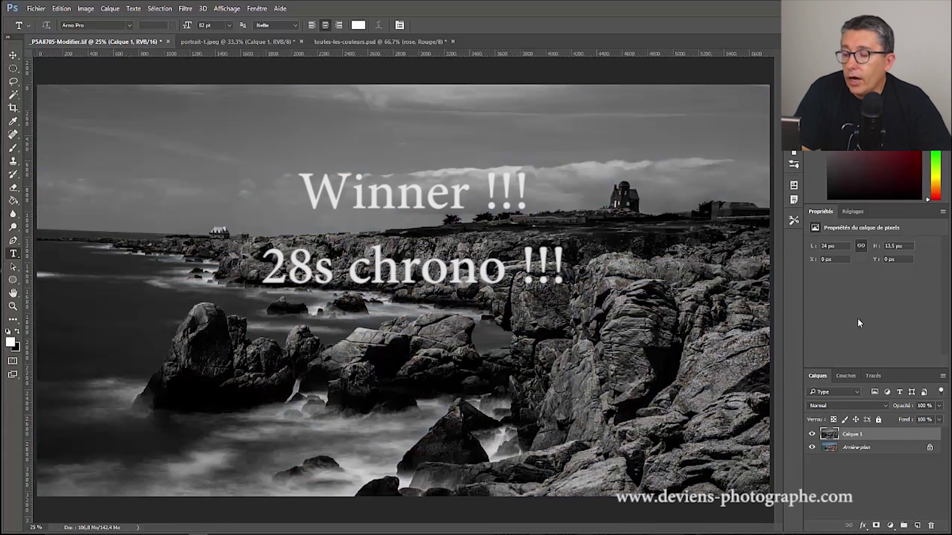
Hide Calque 1, preview the channels against the original, then show Calque 1 again
{"action": "left_click", "coordinate": [813, 435]}
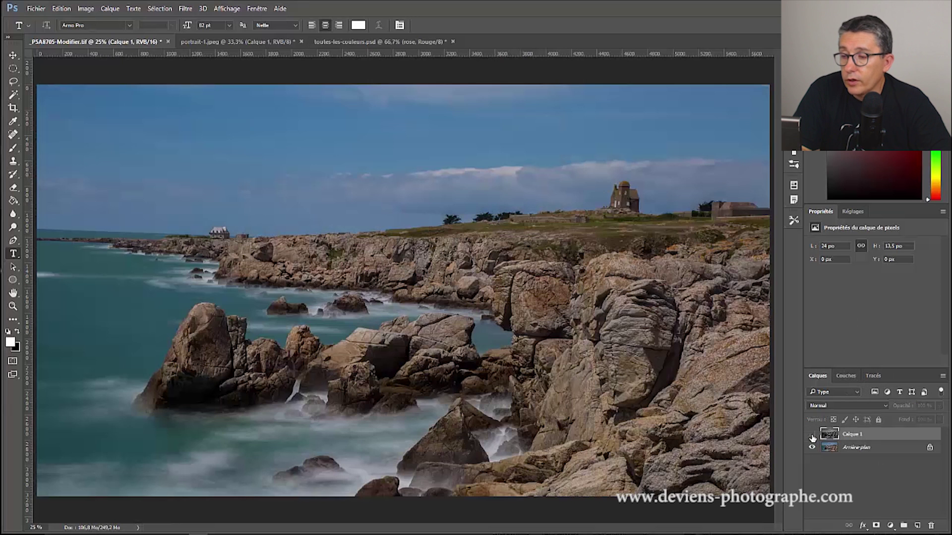
{"action": "left_click", "coordinate": [846, 376]}
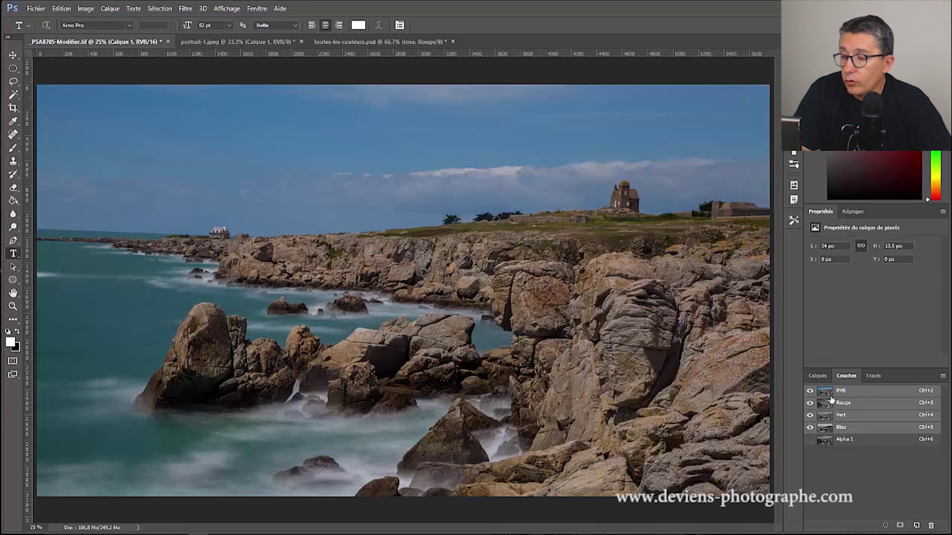
{"action": "left_click", "coordinate": [828, 440]}
{"action": "left_click", "coordinate": [827, 406]}
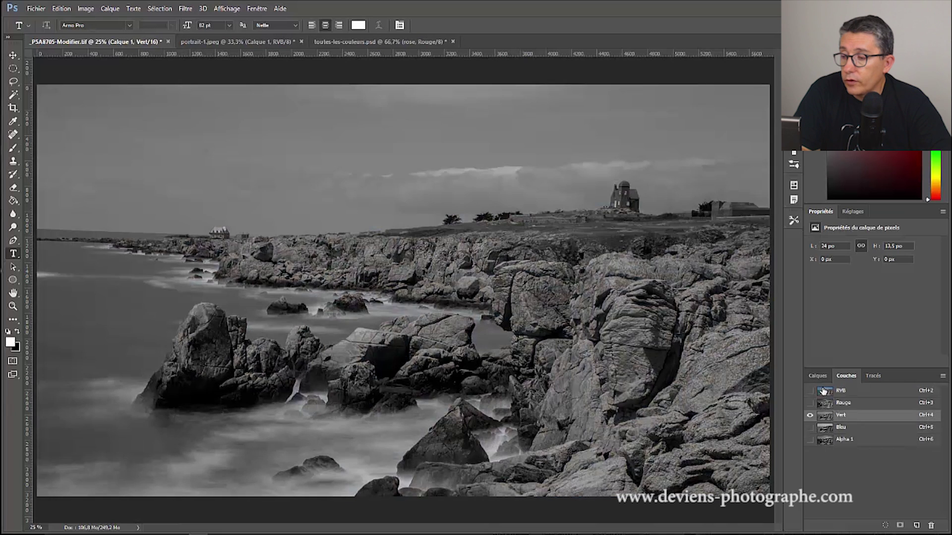
{"action": "left_click", "coordinate": [816, 376]}
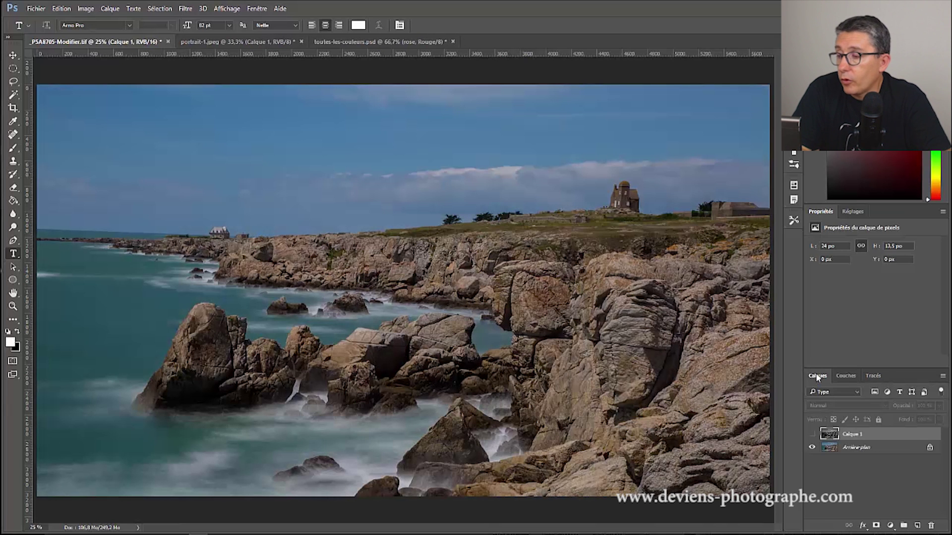
{"action": "left_click", "coordinate": [811, 434]}
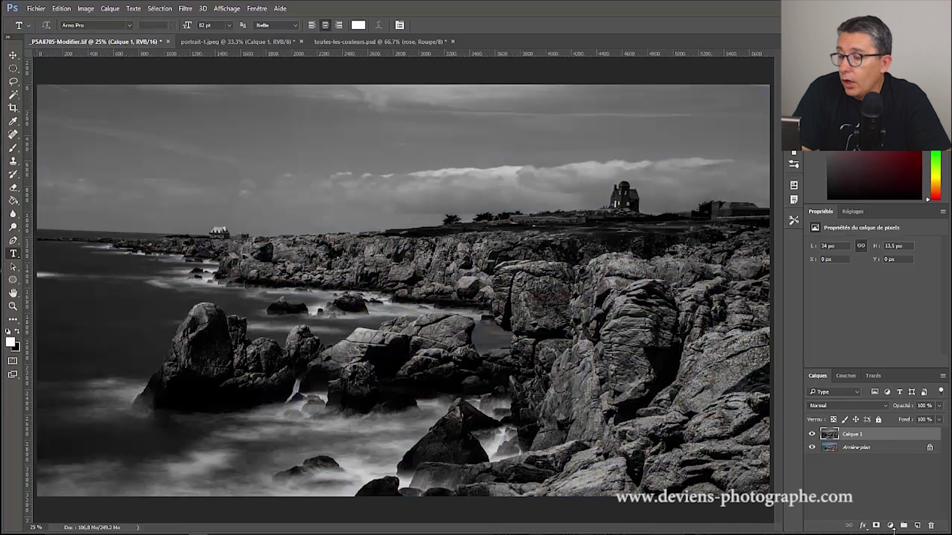
Add Luminosité/Contraste at about 9 brightness and 38 contrast, then go to portrait-1.jpeg
{"action": "left_click", "coordinate": [890, 527]}
{"action": "left_click", "coordinate": [862, 344]}
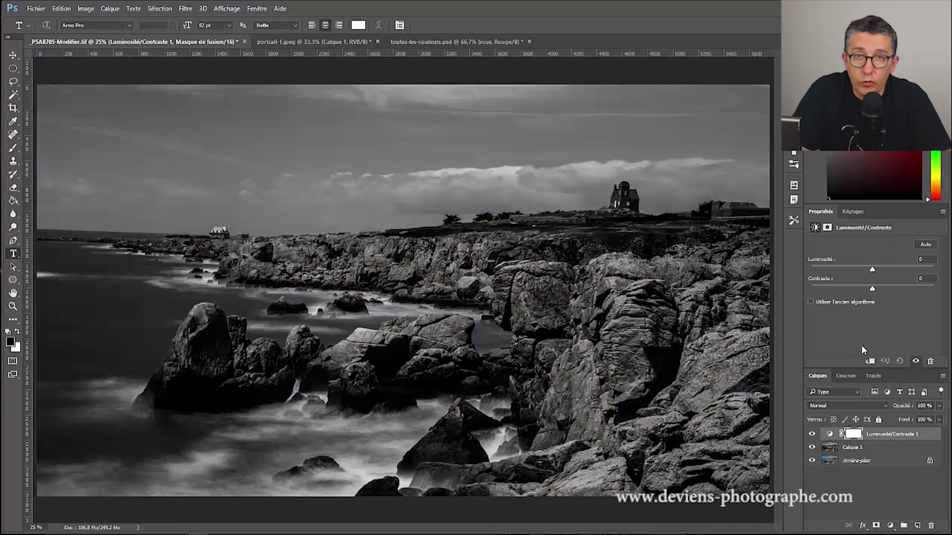
{"action": "left_click_drag", "start_coordinate": [872, 272], "coordinate": [895, 289]}
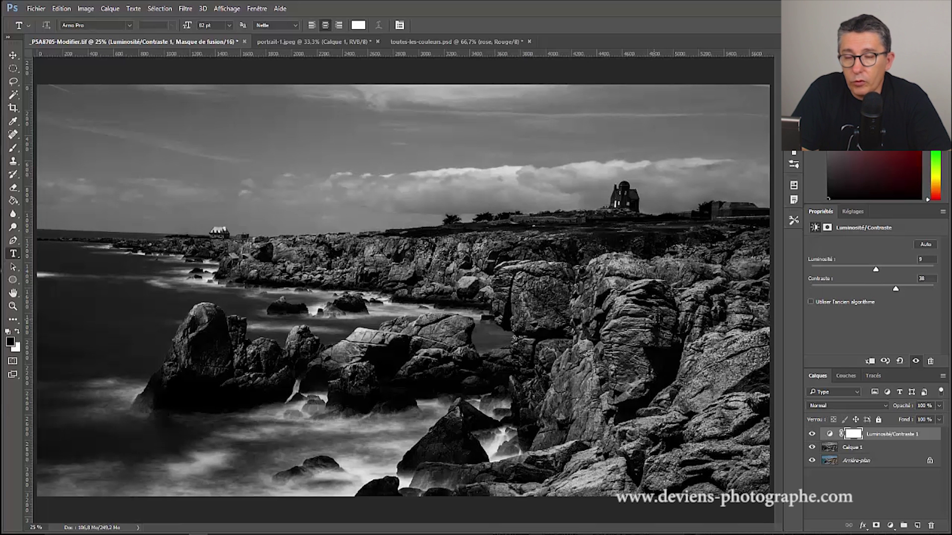
{"action": "left_click", "coordinate": [266, 45]}
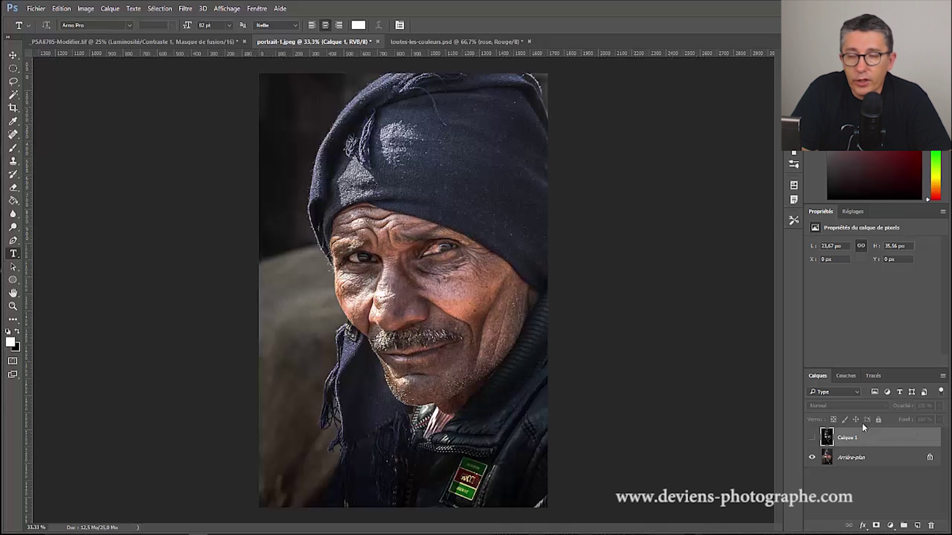
{"action": "left_click", "coordinate": [846, 375]}
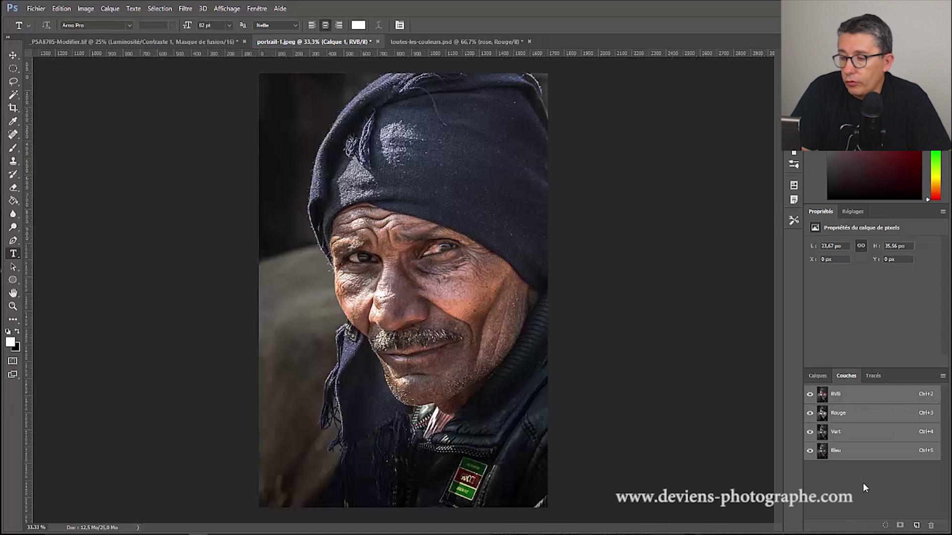
{"action": "left_click", "coordinate": [835, 414]}
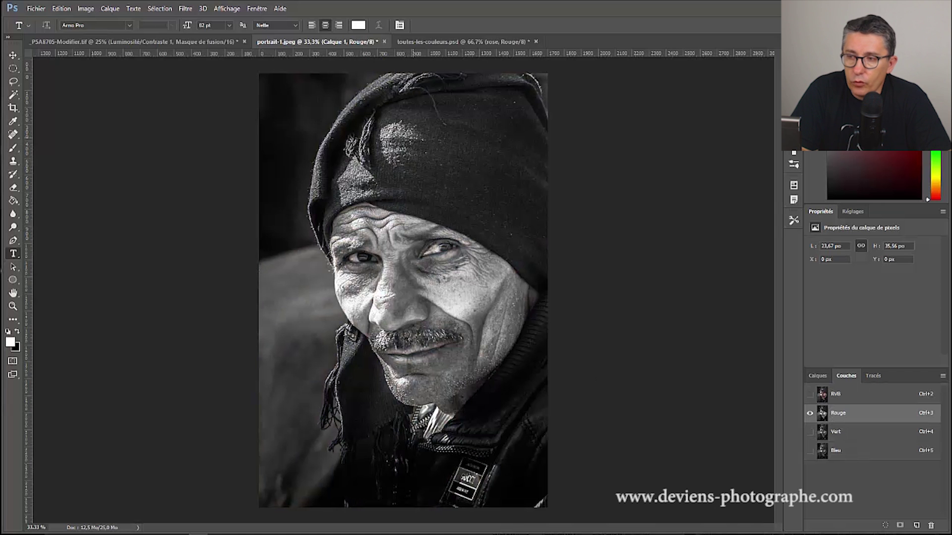
{"action": "left_click", "coordinate": [836, 455]}
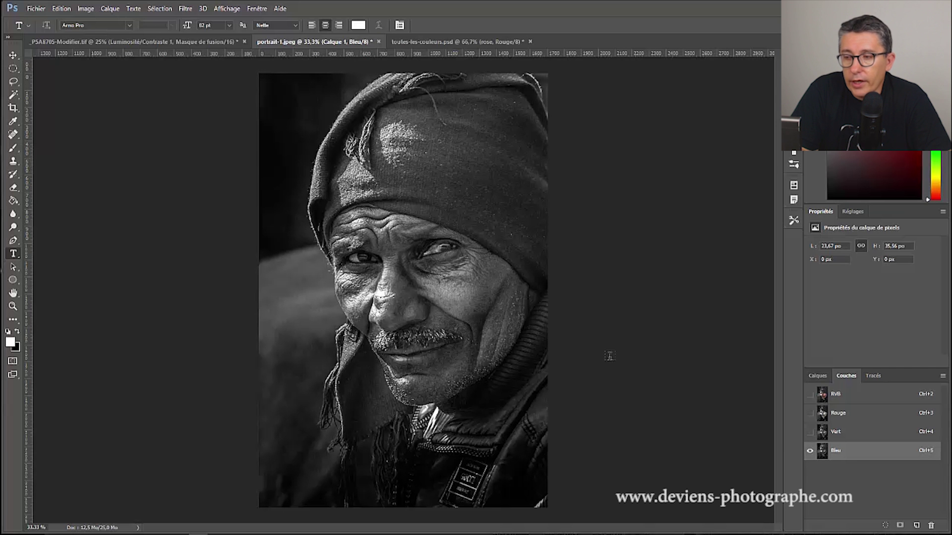
{"action": "left_click", "coordinate": [833, 412]}
{"action": "left_click", "coordinate": [838, 449]}
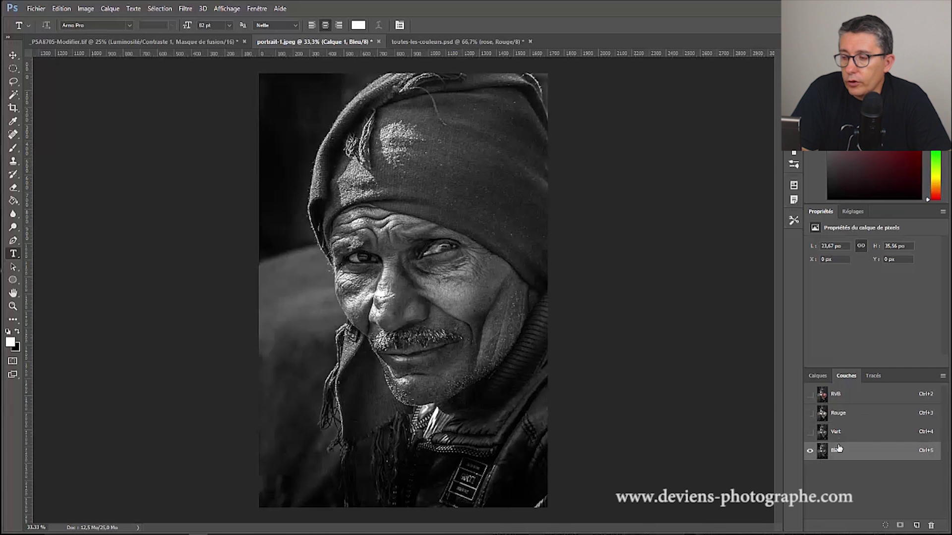
{"action": "left_click", "coordinate": [837, 435]}
{"action": "left_click", "coordinate": [817, 376]}
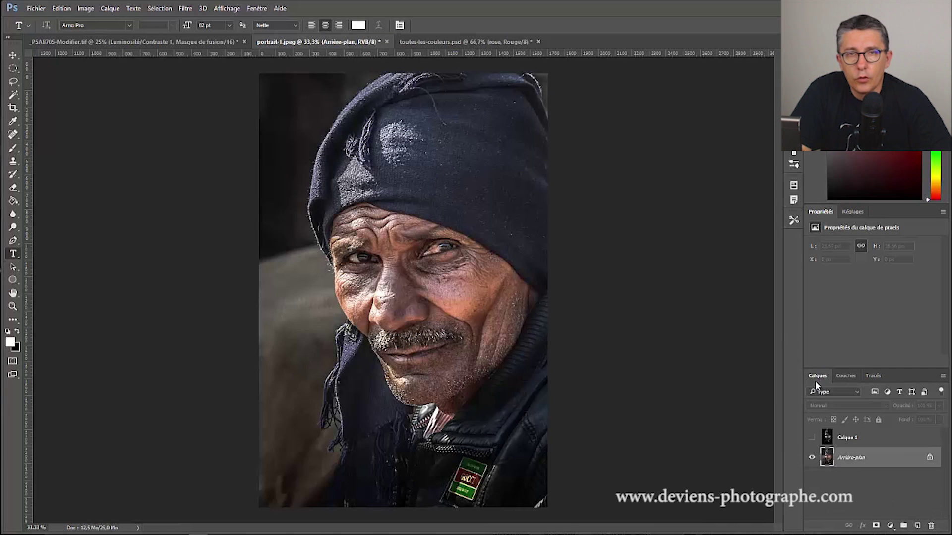
Open Opérations on the portrait and set Bleu as the second source channel
{"action": "left_click", "coordinate": [86, 8]}
{"action": "left_click", "coordinate": [113, 164]}
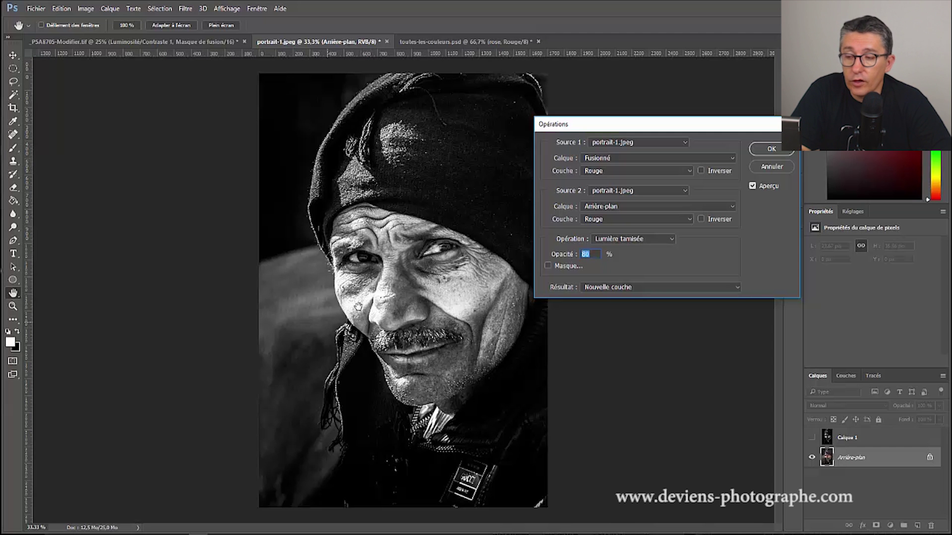
{"action": "left_click", "coordinate": [609, 220]}
{"action": "left_click", "coordinate": [616, 251]}
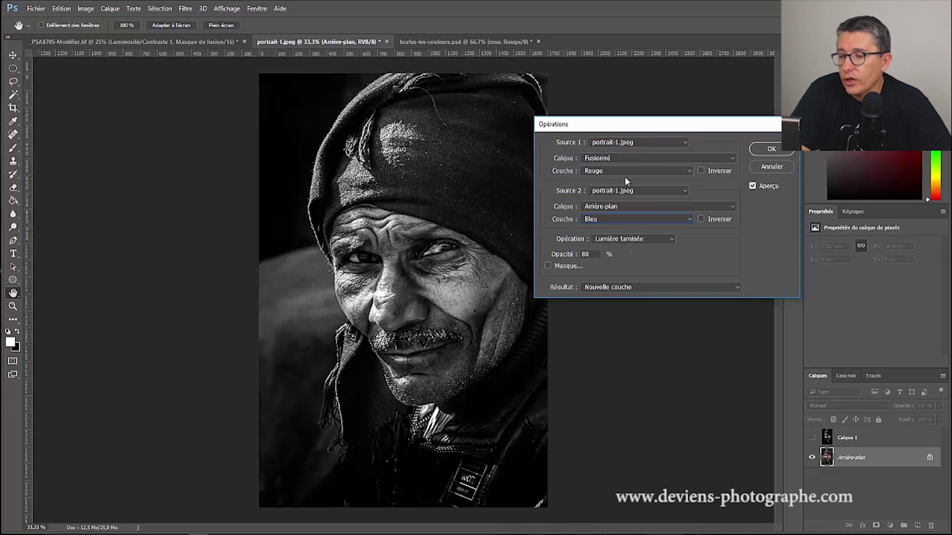
Preview Lumière crue, Incrustation, Produit and Obscurcir blends between the channels
{"action": "left_click", "coordinate": [618, 239]}
{"action": "left_click", "coordinate": [604, 364]}
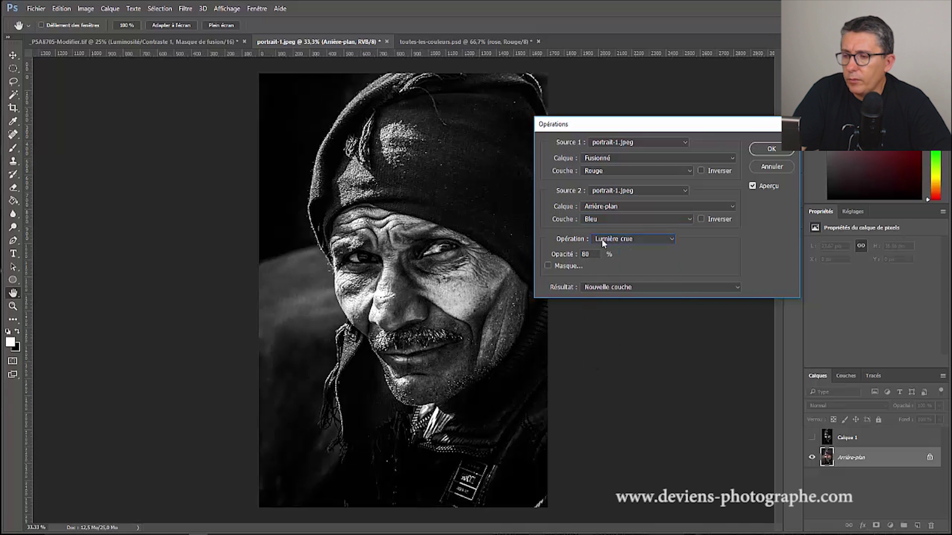
{"action": "left_click", "coordinate": [603, 241]}
{"action": "left_click", "coordinate": [598, 350]}
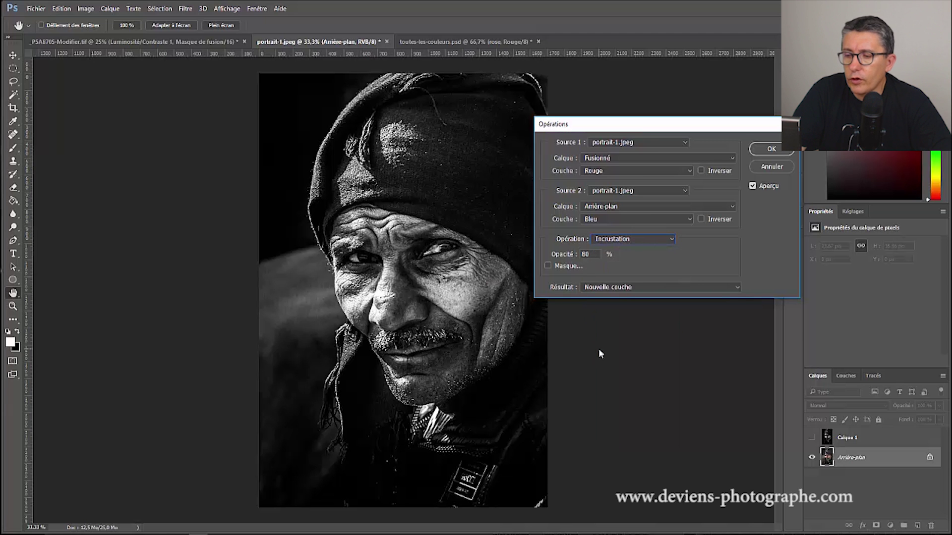
{"action": "left_click", "coordinate": [621, 240]}
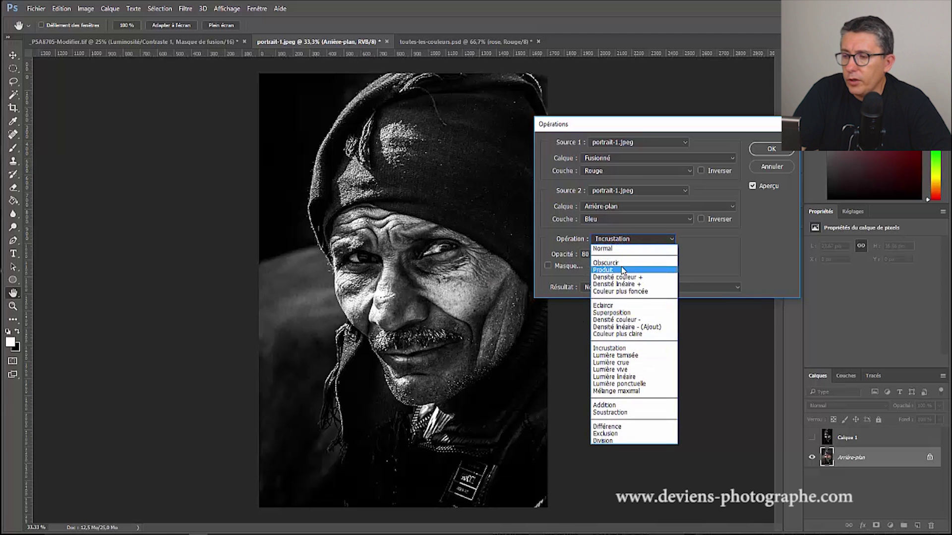
{"action": "left_click", "coordinate": [619, 270]}
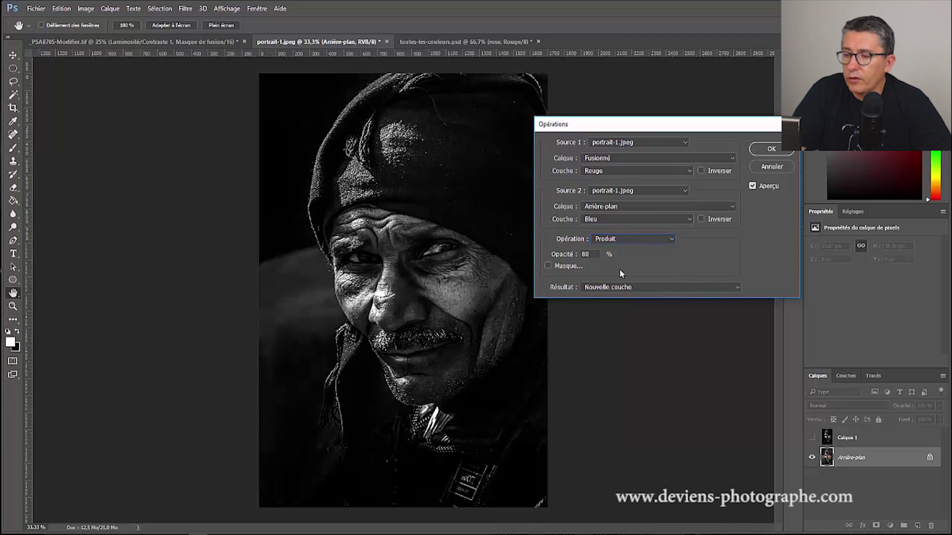
{"action": "left_click", "coordinate": [615, 241]}
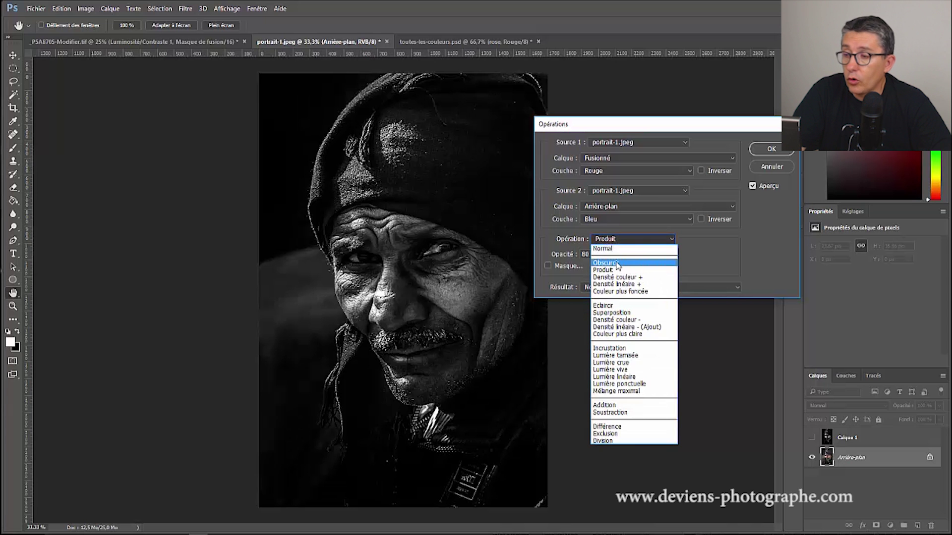
{"action": "left_click", "coordinate": [615, 260]}
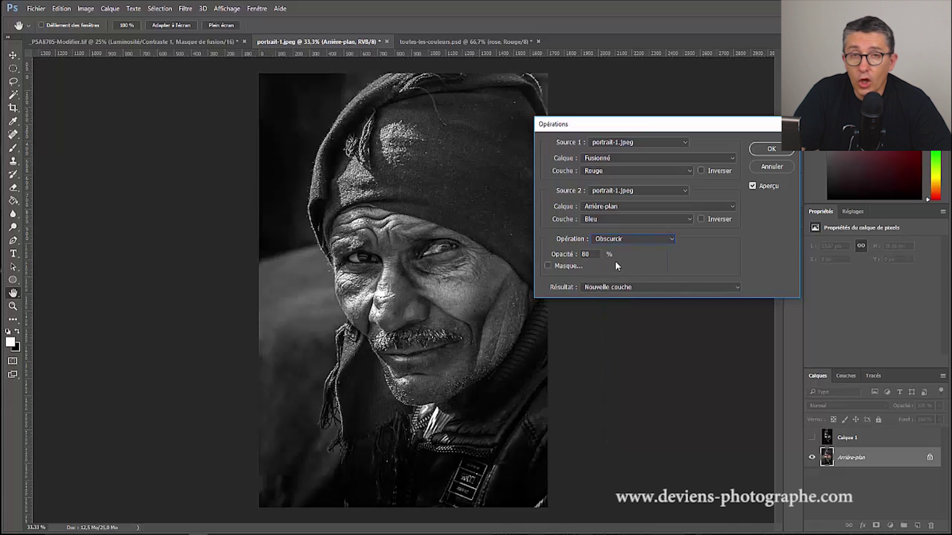
{"action": "left_click", "coordinate": [608, 239]}
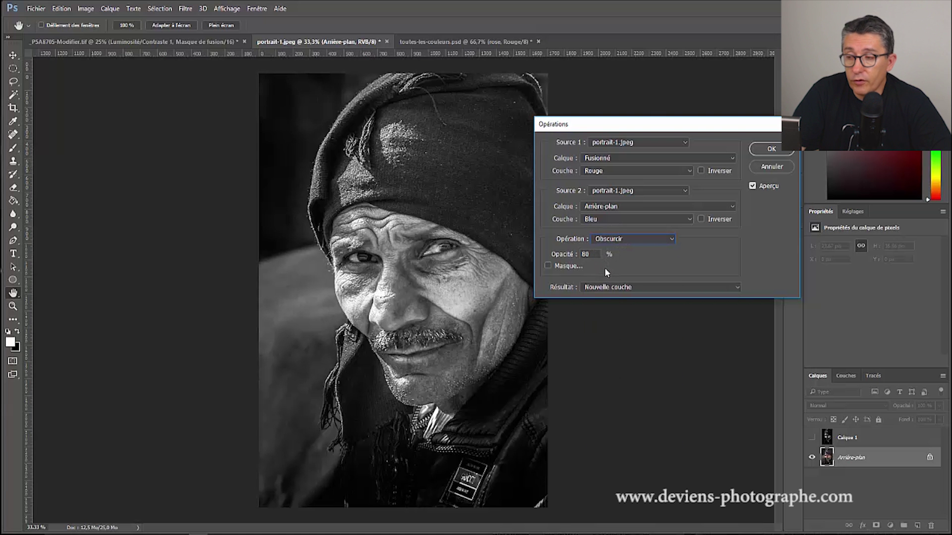
Step through the remaining blend modes and settle on Lumière tamisée
{"action": "key", "text": "Down"}
{"action": "key", "text": "Down"}
{"action": "key", "text": "Down"}
{"action": "key", "text": "Down"}
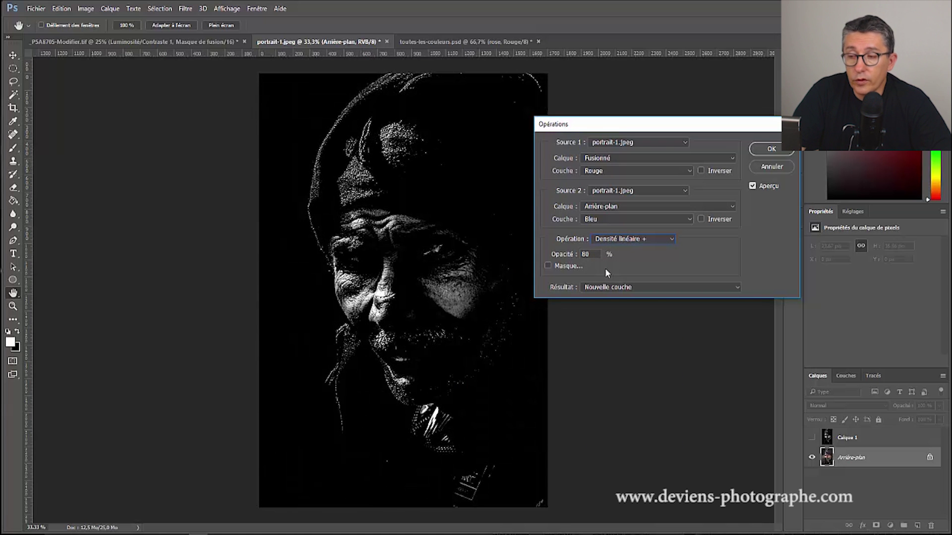
{"action": "key", "text": "Down"}
{"action": "key", "text": "Down"}
{"action": "key", "text": "Down"}
{"action": "key", "text": "Down"}
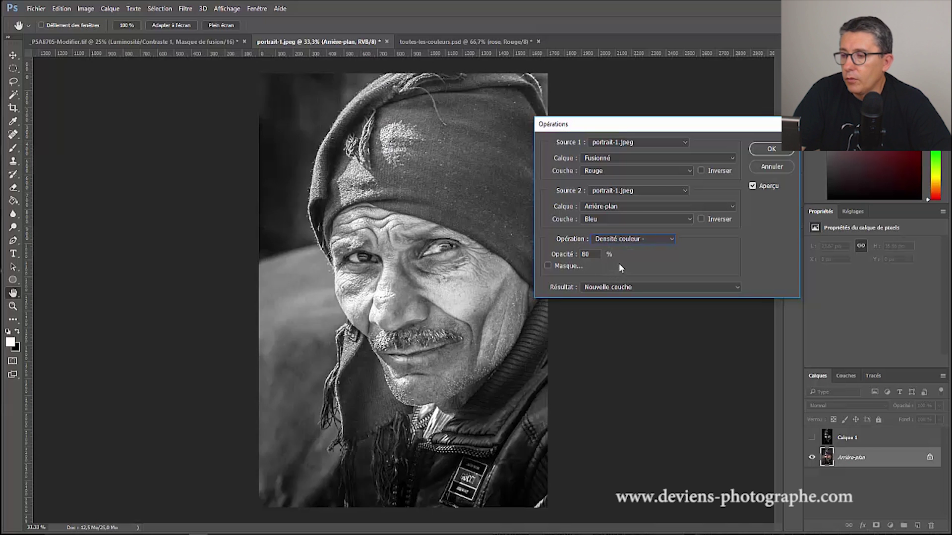
{"action": "key", "text": "Down"}
{"action": "key", "text": "Down"}
{"action": "left_click", "coordinate": [618, 240]}
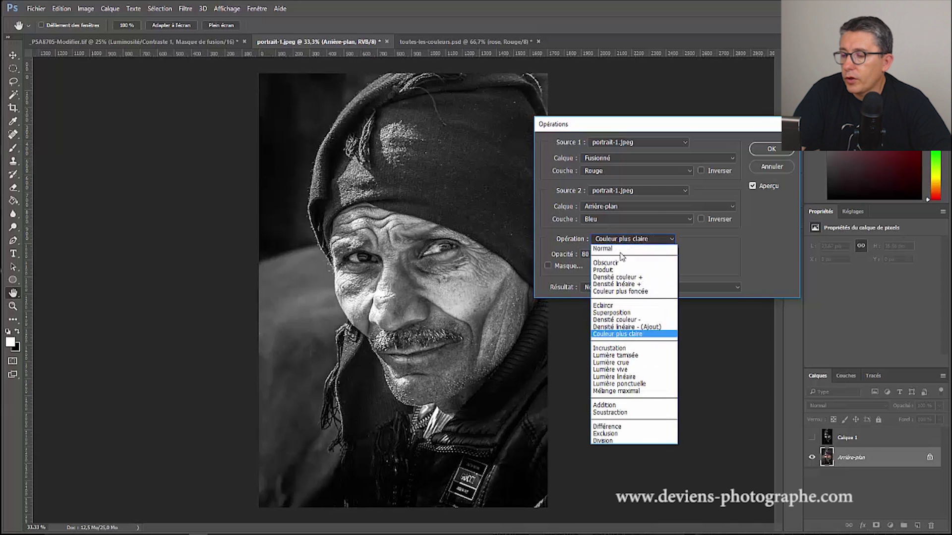
{"action": "left_click", "coordinate": [601, 355]}
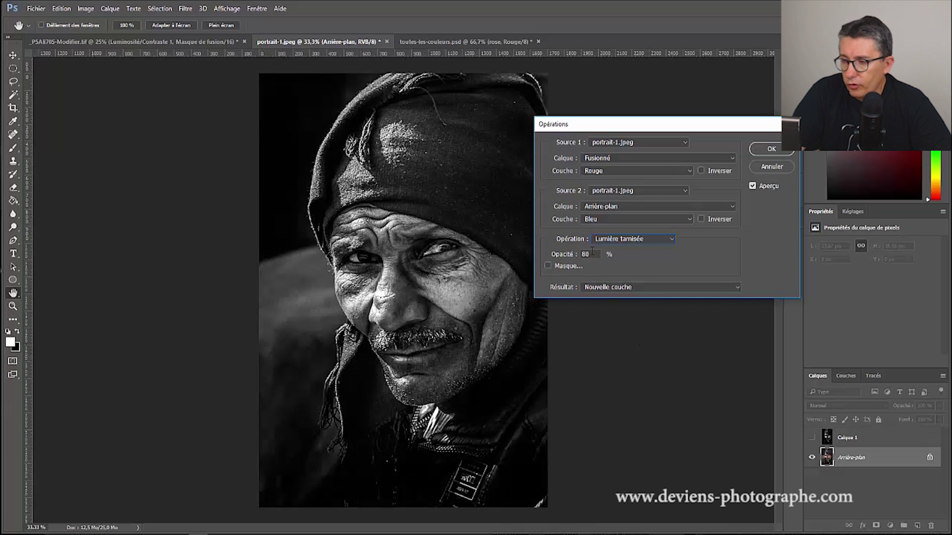
Set opacity to 78% and output the blend to a new document
{"action": "type", "text": "100"}
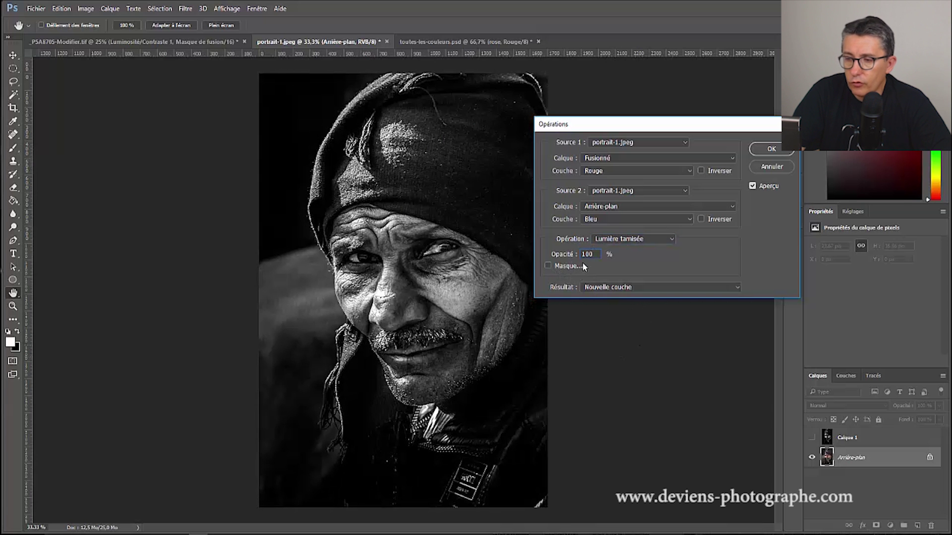
{"action": "left_click", "coordinate": [572, 257]}
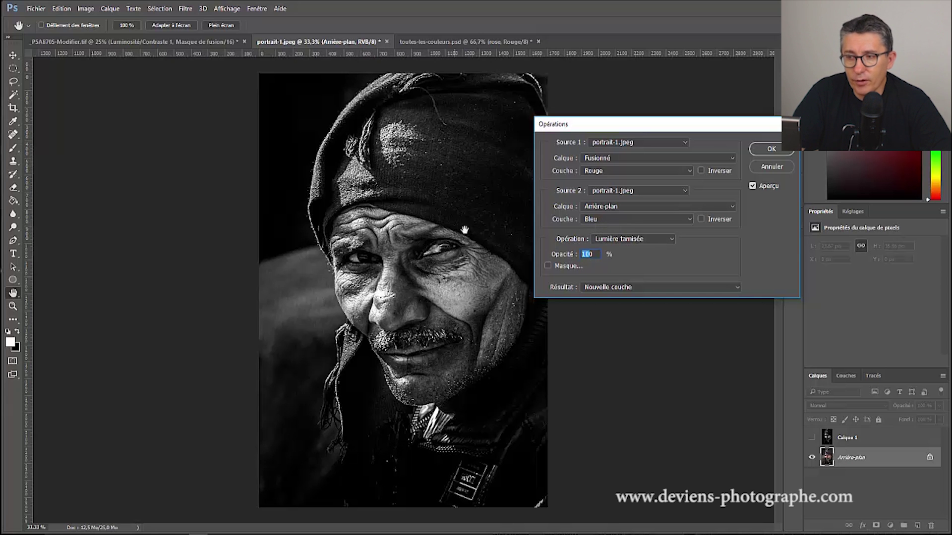
{"action": "type", "text": "80"}
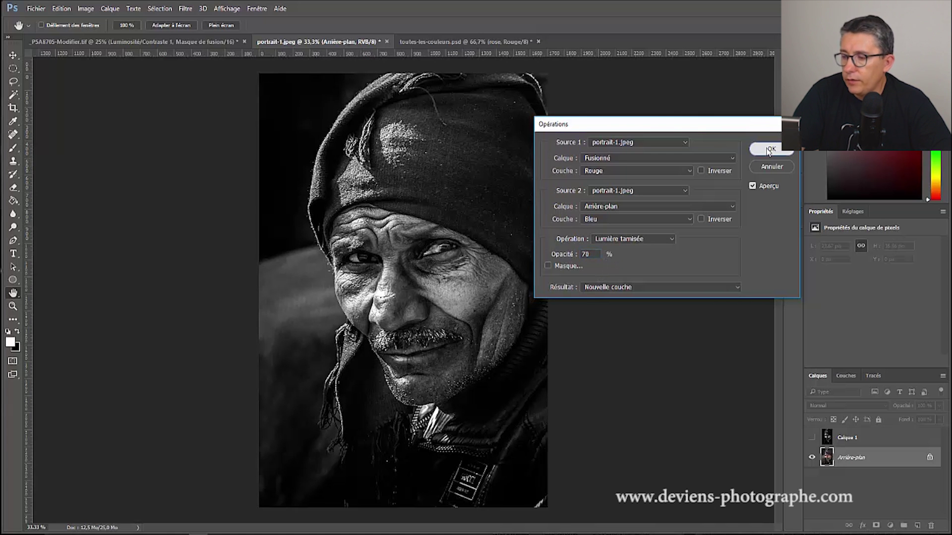
{"action": "left_click", "coordinate": [653, 286]}
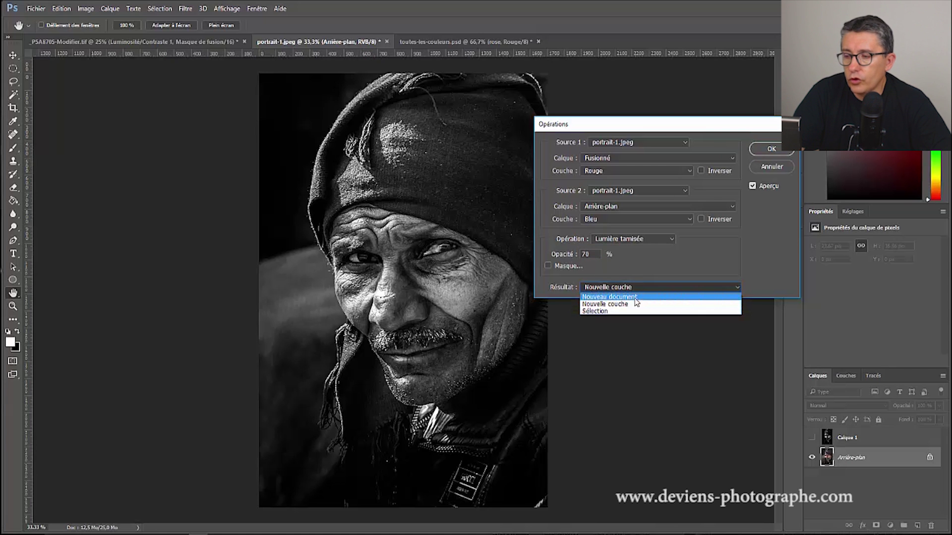
{"action": "left_click", "coordinate": [635, 297]}
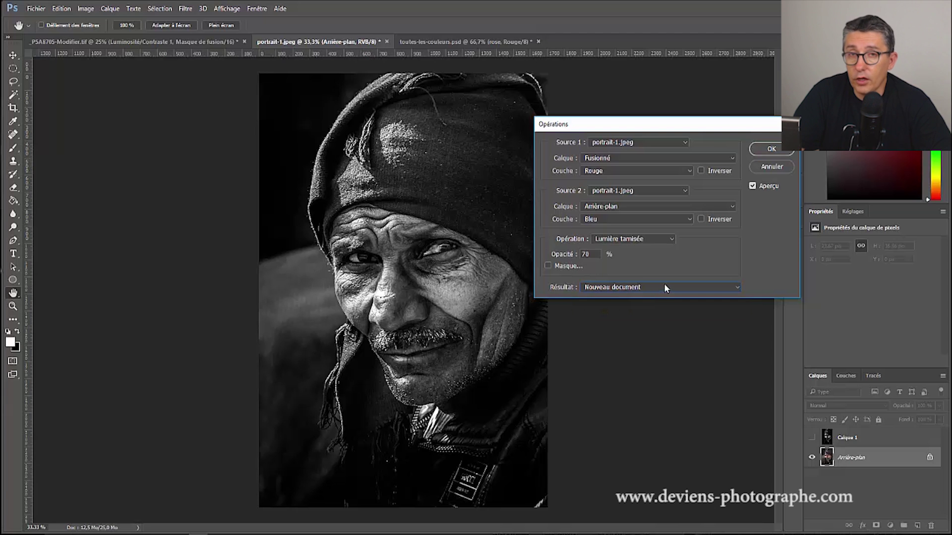
{"action": "left_click", "coordinate": [767, 148]}
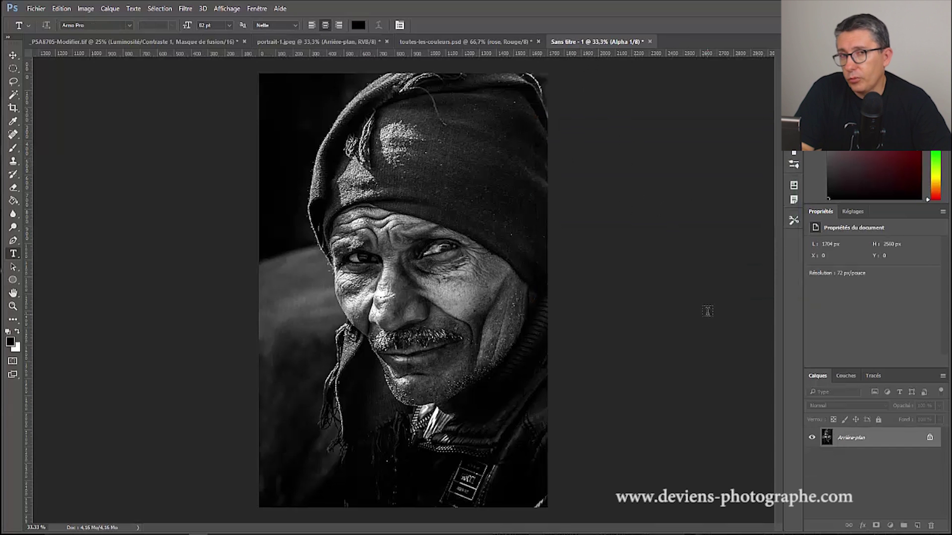
Convert the untitled document to Niveaux de gris, passing through Multicouche, with one background layer
{"action": "left_click", "coordinate": [845, 376]}
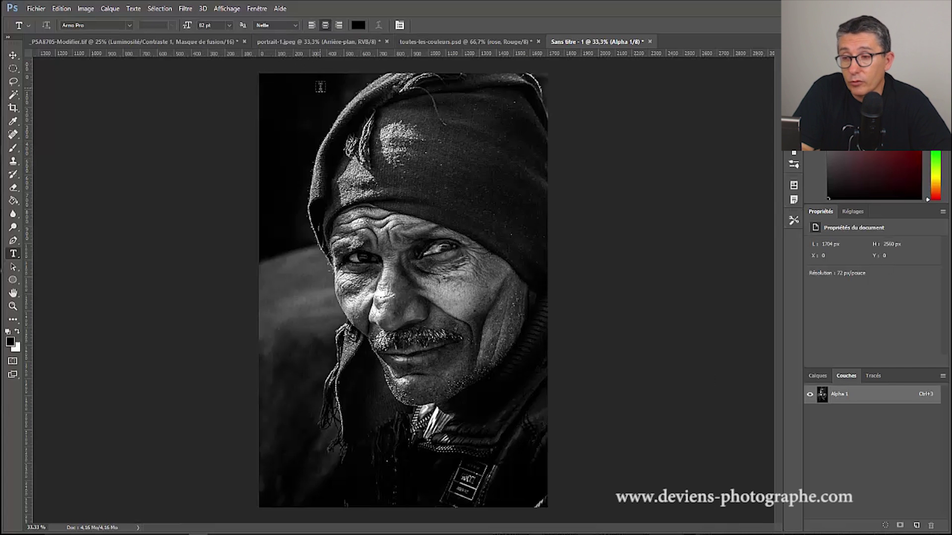
{"action": "left_click", "coordinate": [85, 9]}
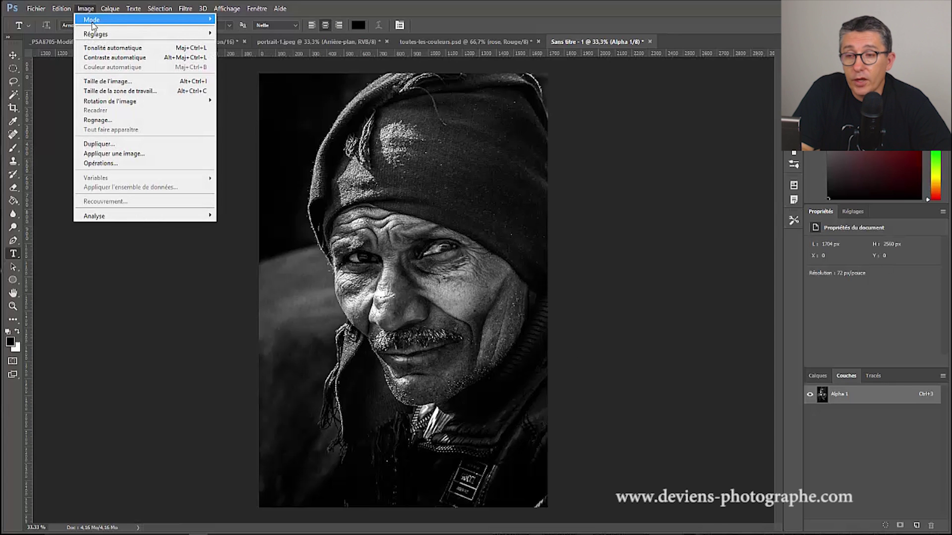
{"action": "mouse_move", "coordinate": [141, 20]}
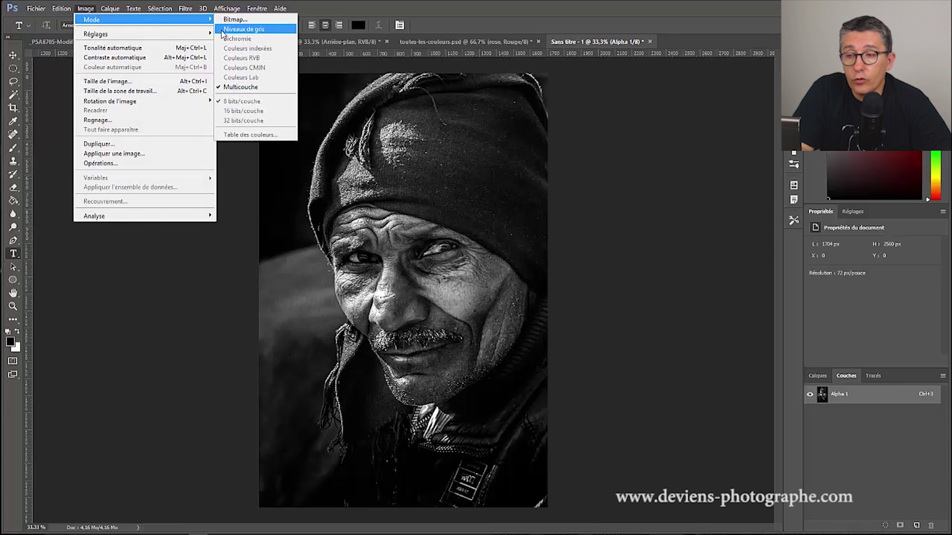
{"action": "left_click", "coordinate": [233, 30]}
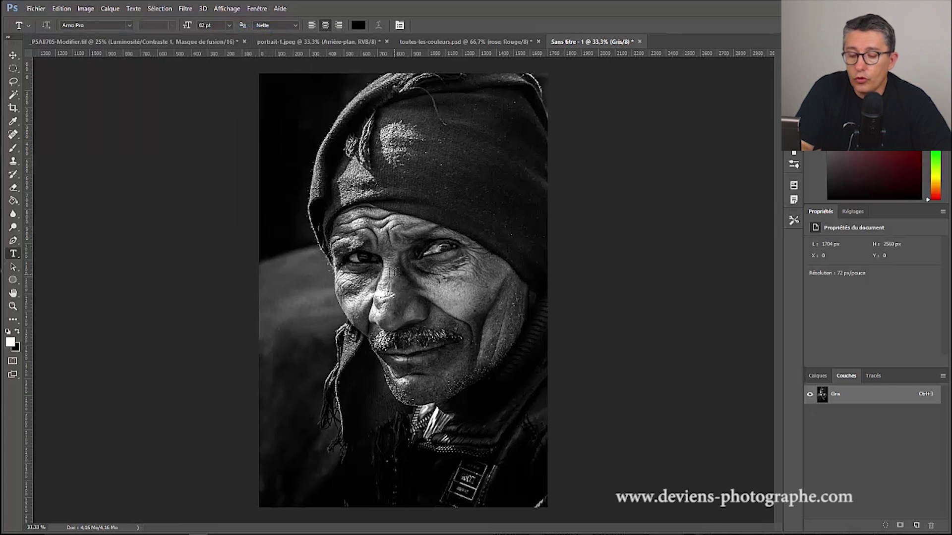
{"action": "left_click", "coordinate": [85, 9]}
{"action": "mouse_move", "coordinate": [92, 19]}
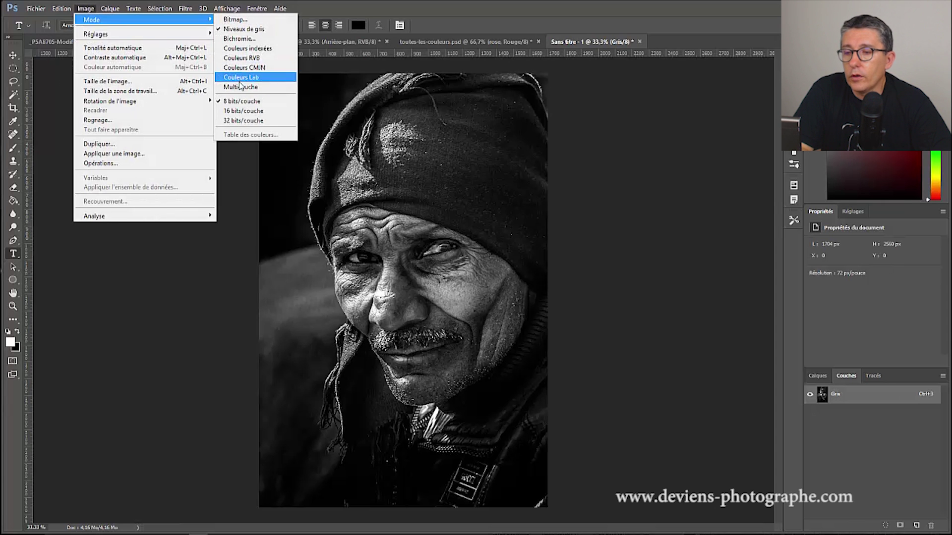
{"action": "left_click", "coordinate": [240, 87]}
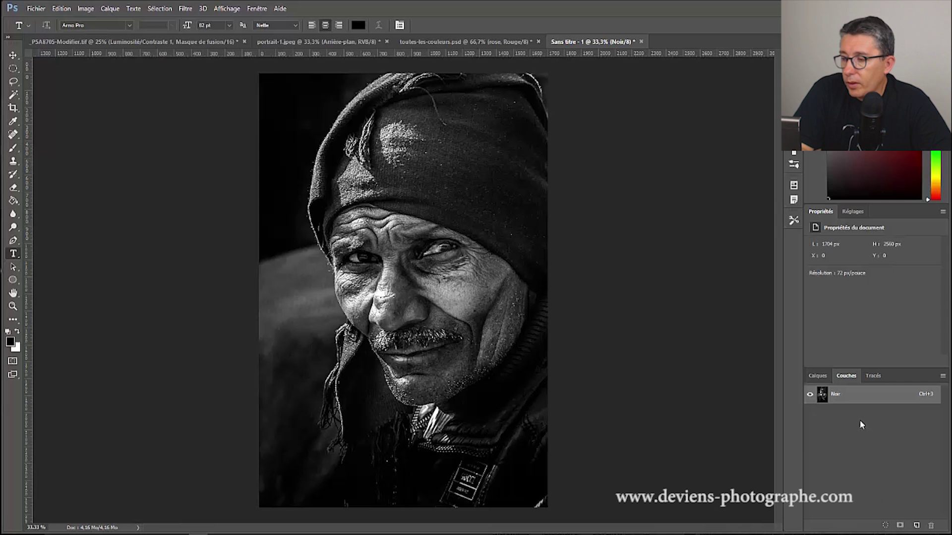
{"action": "left_click", "coordinate": [818, 376]}
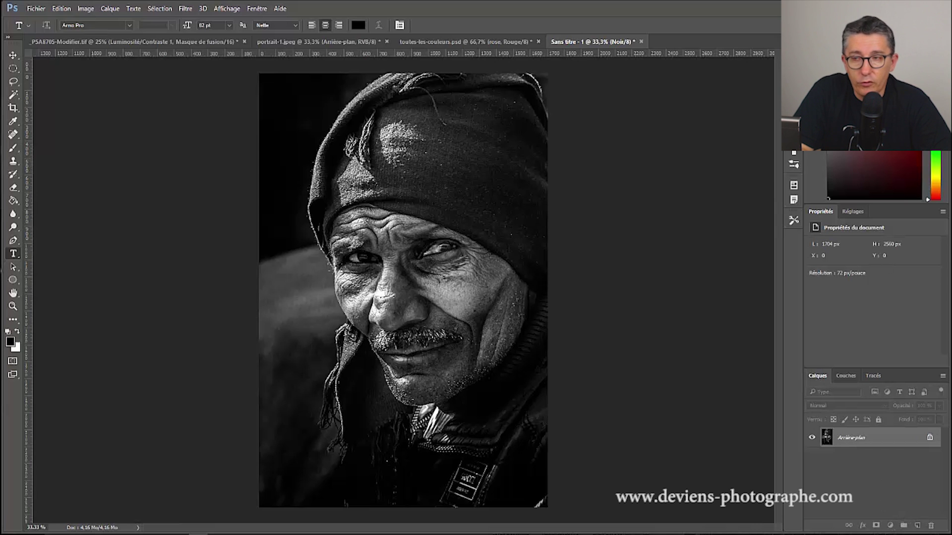
{"action": "left_click", "coordinate": [84, 8]}
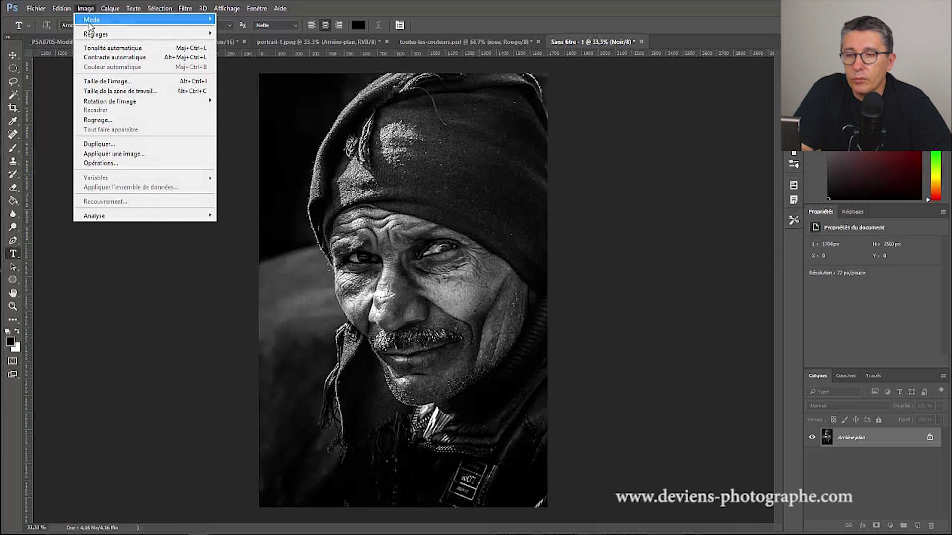
{"action": "mouse_move", "coordinate": [141, 19]}
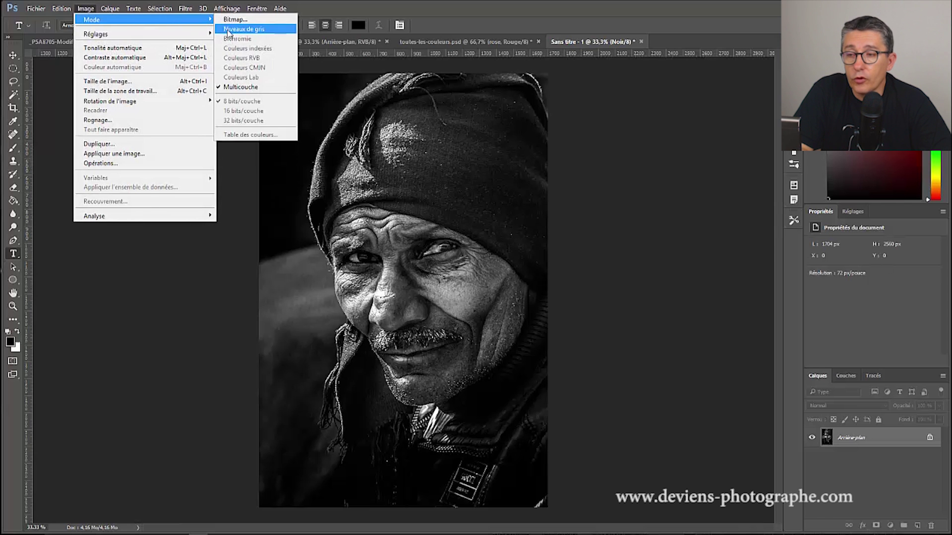
{"action": "left_click", "coordinate": [229, 29]}
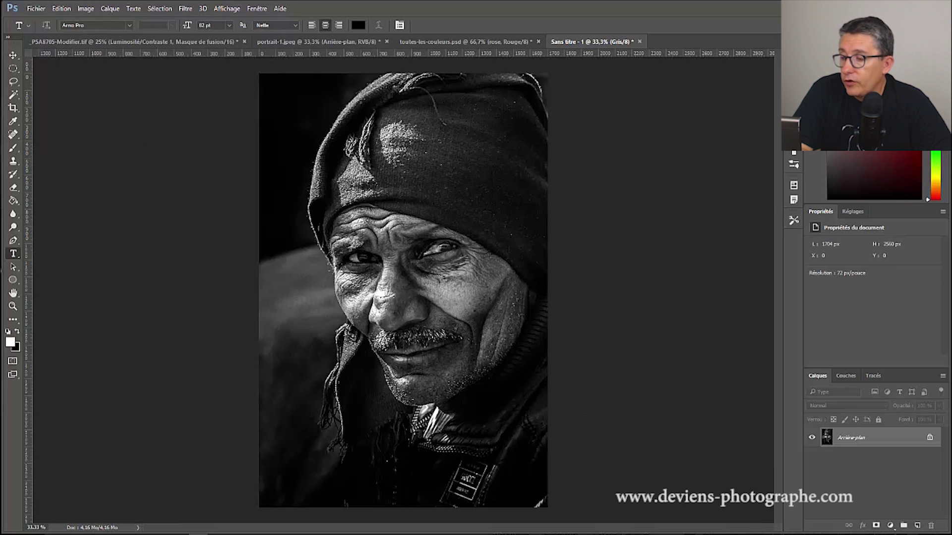
Add Luminosité/Contraste at brightness 8, contrast 34, then stamp visible layers into Calque 1
{"action": "left_click", "coordinate": [890, 526]}
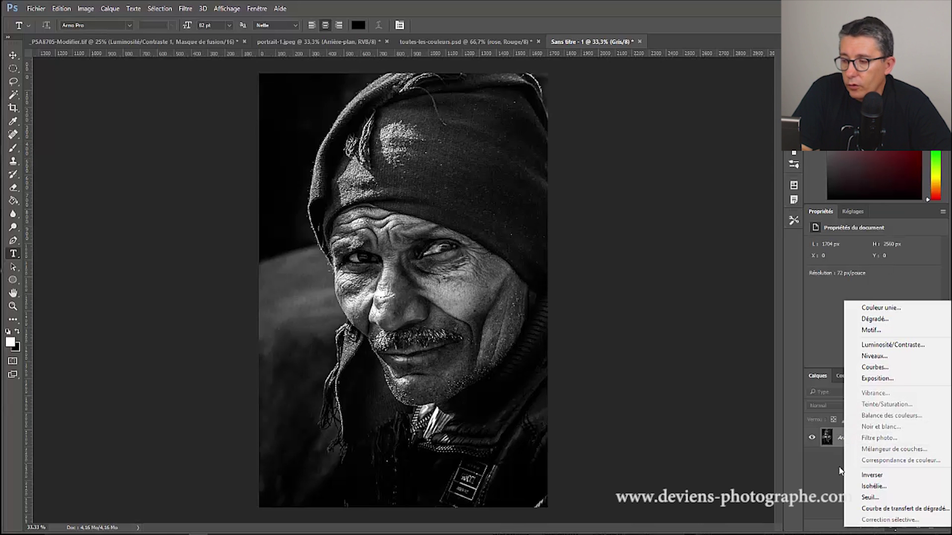
{"action": "left_click", "coordinate": [826, 477]}
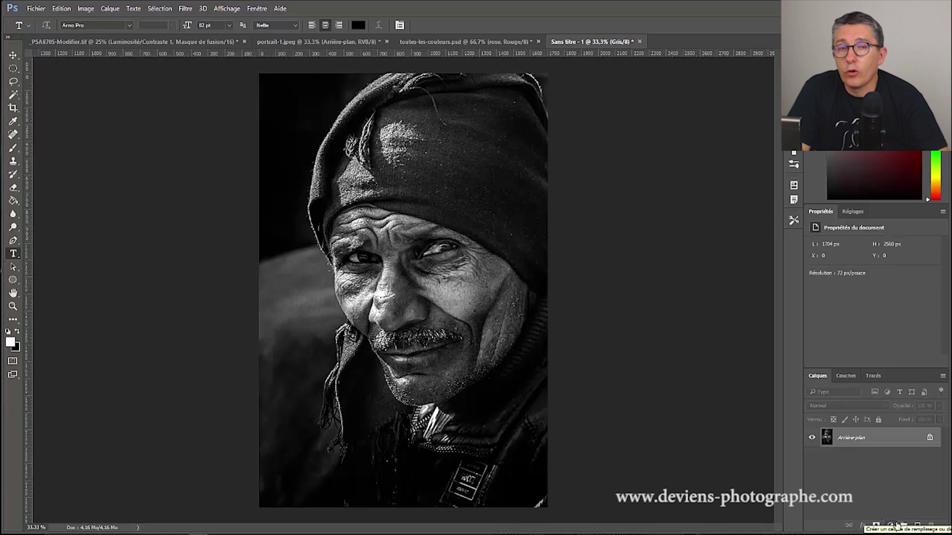
{"action": "left_click", "coordinate": [883, 526]}
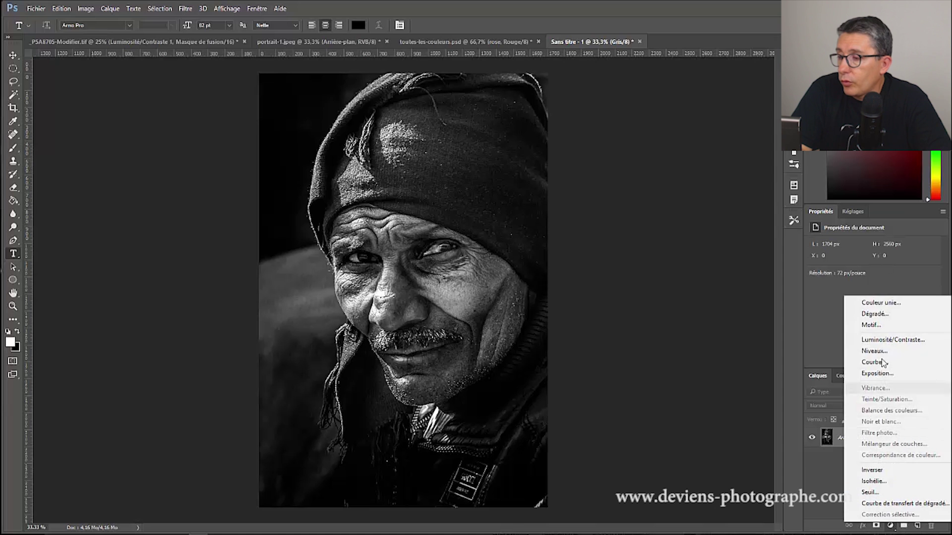
{"action": "left_click", "coordinate": [873, 340]}
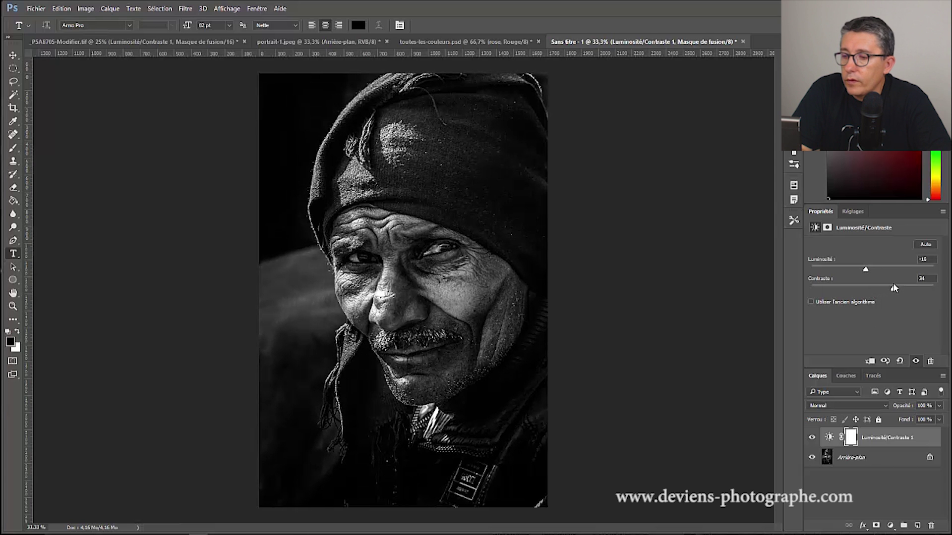
{"action": "left_click_drag", "start_coordinate": [866, 271], "coordinate": [875, 268]}
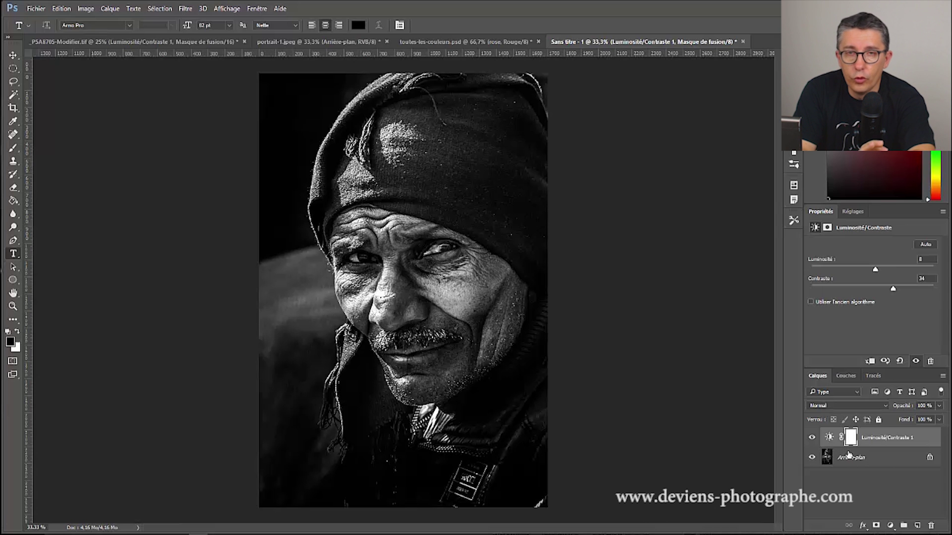
{"action": "key", "text": "ctrl+alt+shift+e"}
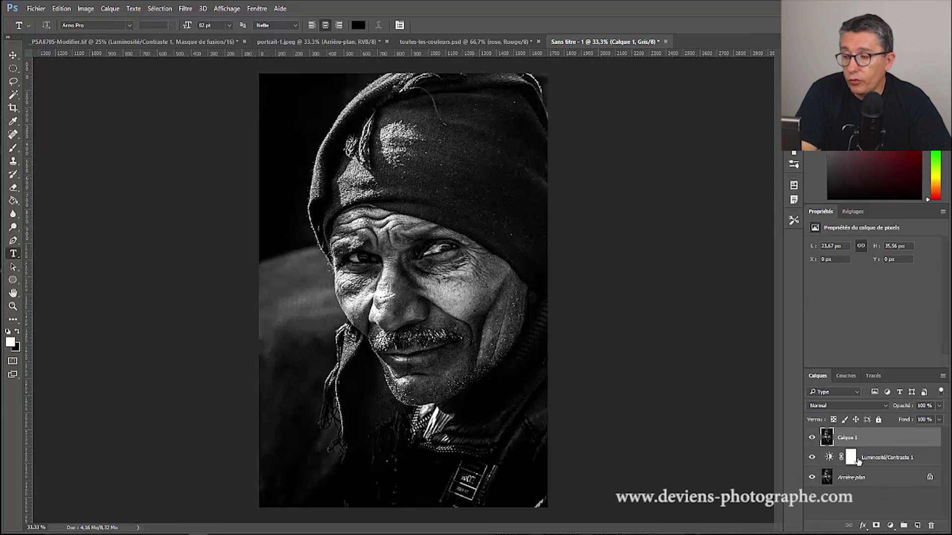
Add a black Couleur unie fill layer, Fond 1, above the adjustment layer
{"action": "left_click", "coordinate": [870, 458]}
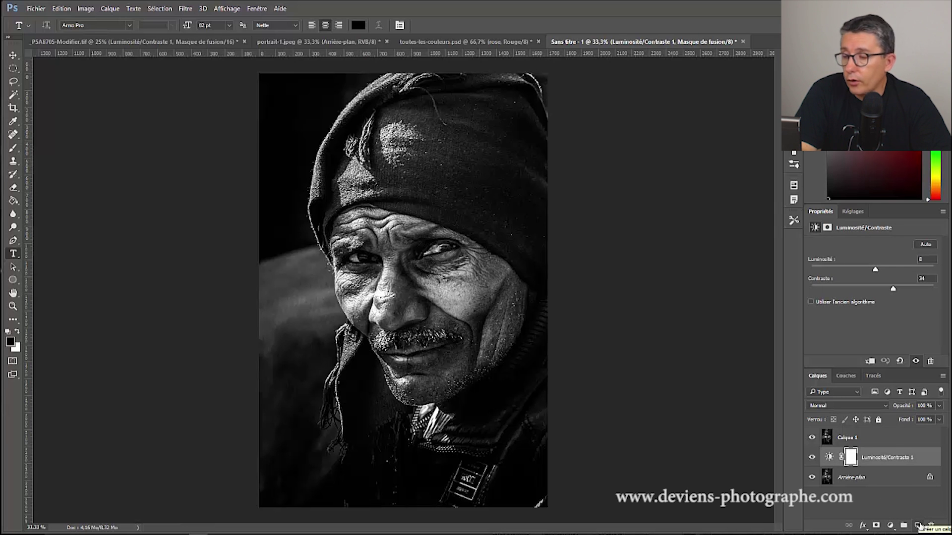
{"action": "left_click", "coordinate": [890, 527]}
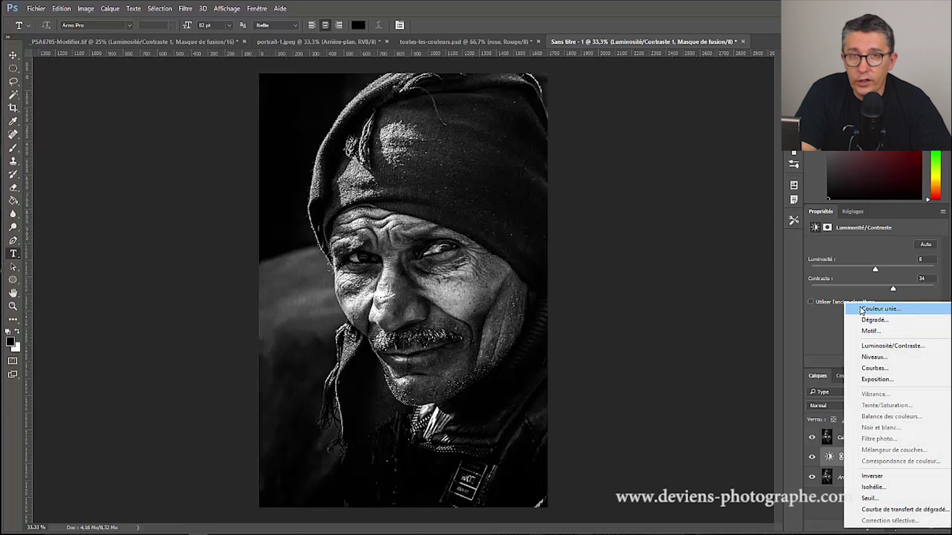
{"action": "left_click", "coordinate": [861, 310]}
{"action": "left_click_drag", "start_coordinate": [374, 253], "coordinate": [347, 270]}
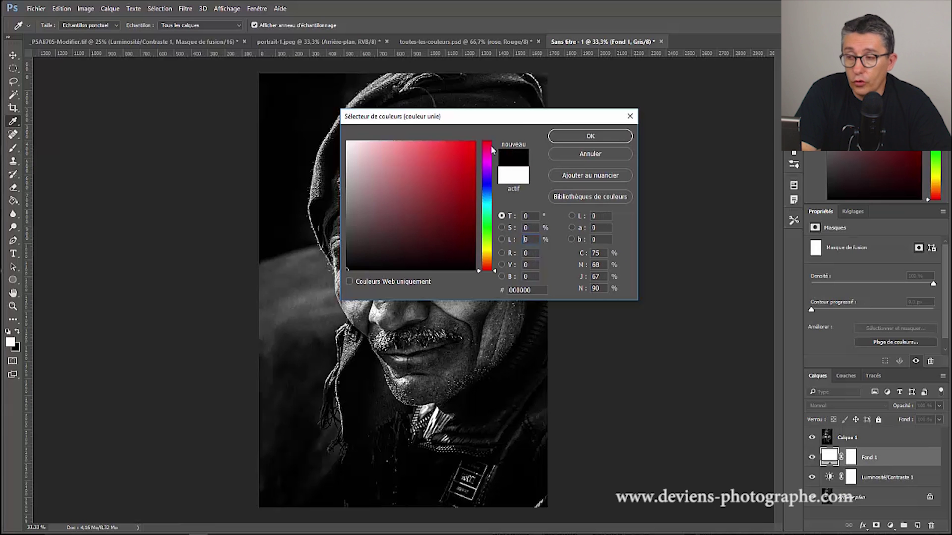
{"action": "left_click", "coordinate": [562, 139]}
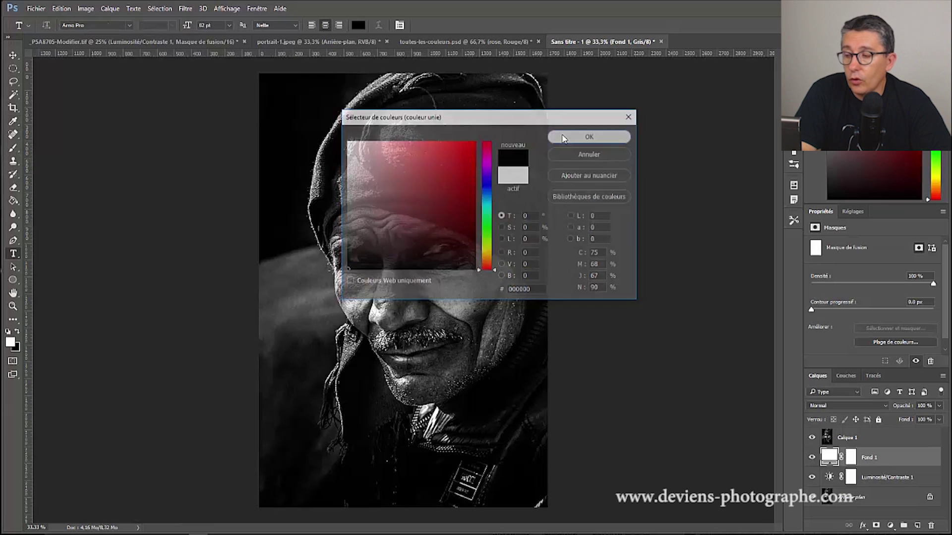
Check the black fill under Calque 1, then give Calque 1 a white layer mask
{"action": "left_click", "coordinate": [811, 437]}
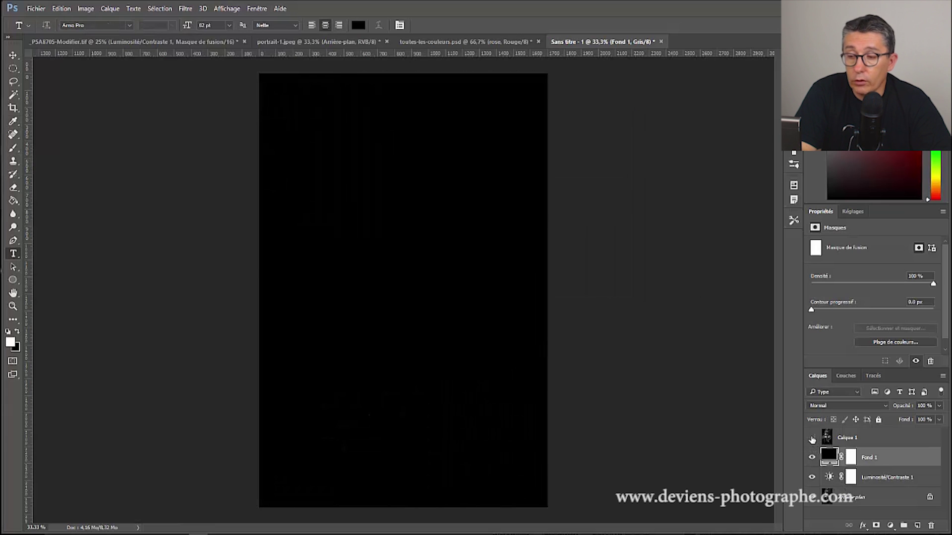
{"action": "left_click", "coordinate": [811, 438]}
{"action": "left_click", "coordinate": [867, 437]}
{"action": "left_click", "coordinate": [876, 525]}
Paint a test stroke on Calque 1's mask at the left edge, then undo it
{"action": "key", "text": "b"}
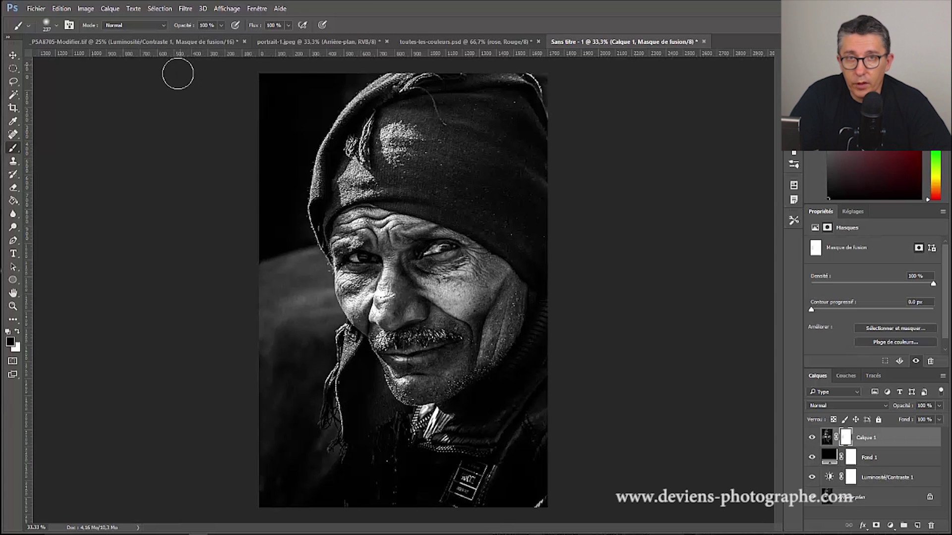
{"action": "left_click_drag", "start_coordinate": [262, 284], "coordinate": [304, 305]}
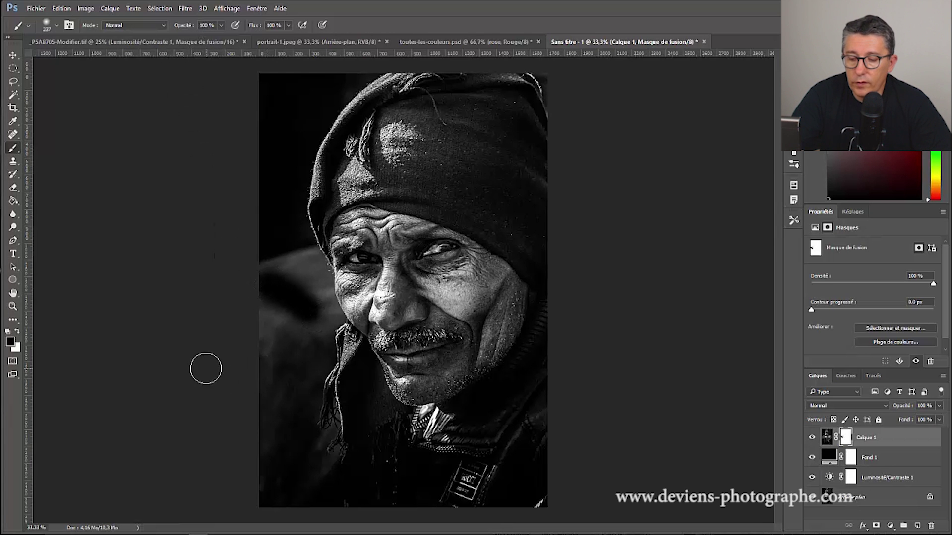
{"action": "key", "text": "z"}
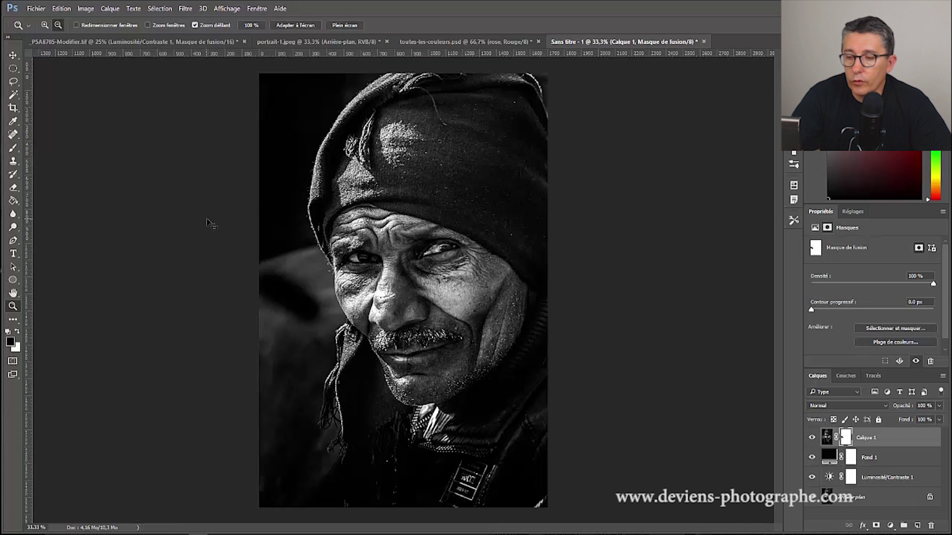
{"action": "key", "text": "ctrl+z"}
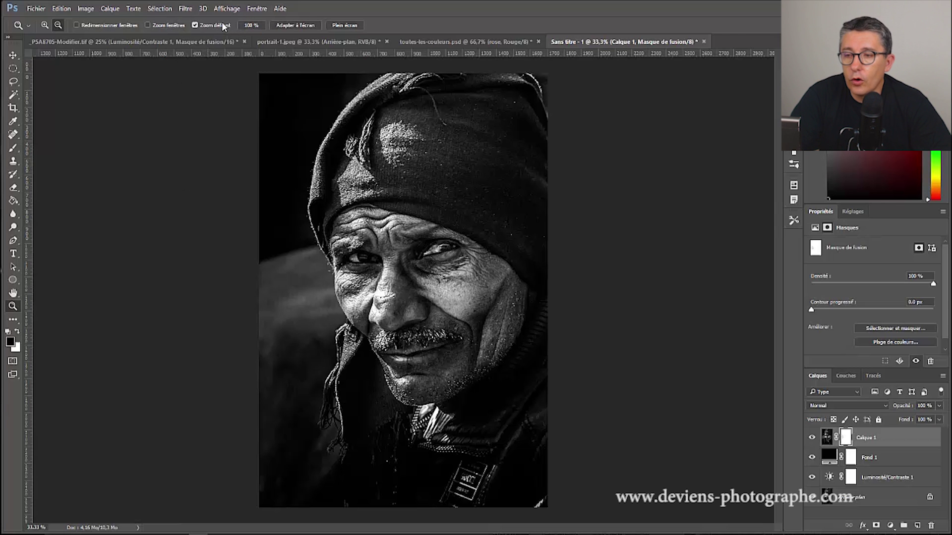
Paint black at 37% brush opacity over the left background, then view one layer alone
{"action": "left_click", "coordinate": [13, 147]}
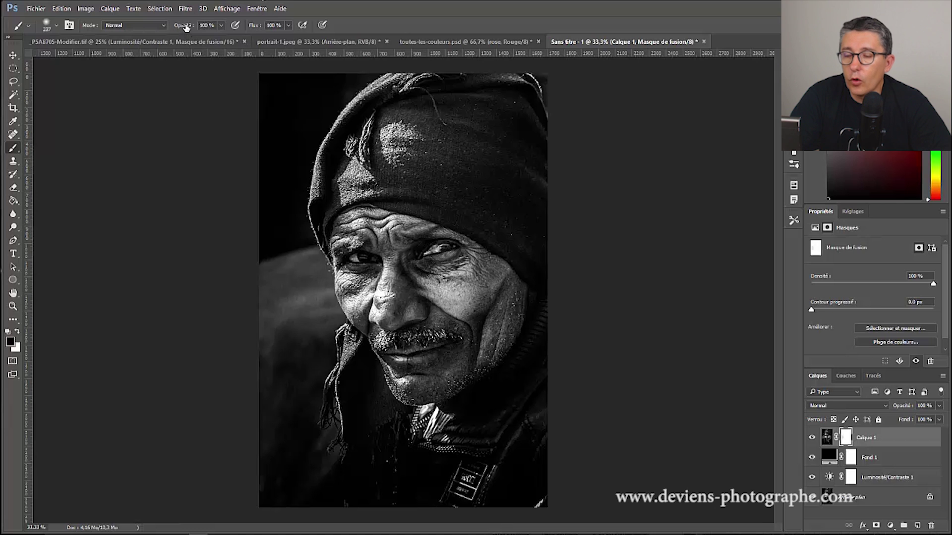
{"action": "left_click_drag", "start_coordinate": [186, 27], "coordinate": [177, 29]}
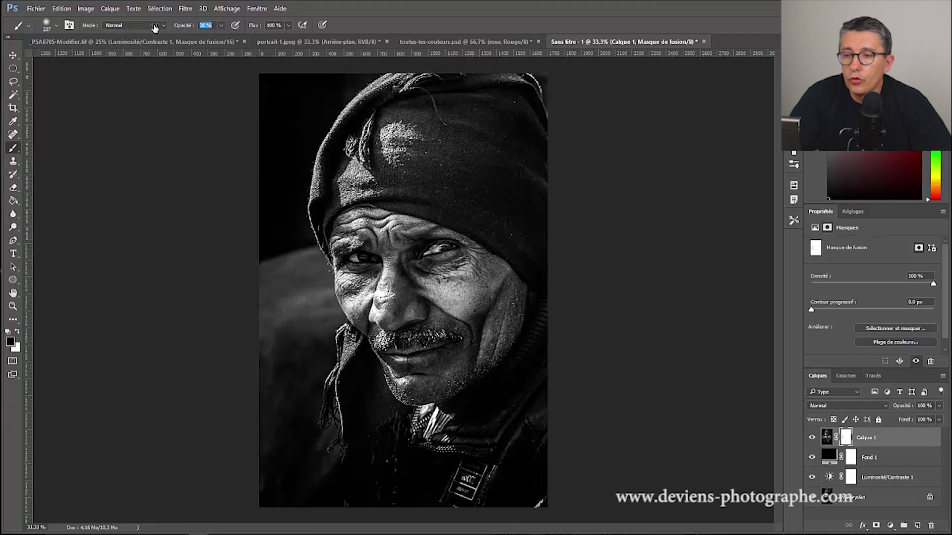
{"action": "left_click_drag", "start_coordinate": [154, 27], "coordinate": [156, 28]}
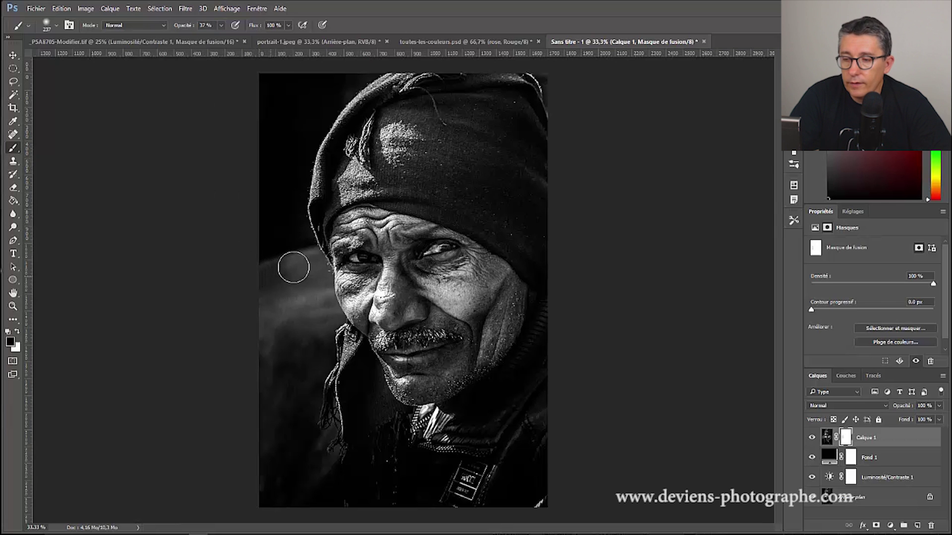
{"action": "mouse_move", "coordinate": [316, 266]}
{"action": "left_mouse_down"}
{"action": "mouse_move", "coordinate": [329, 319]}
{"action": "mouse_move", "coordinate": [251, 350]}
{"action": "mouse_move", "coordinate": [303, 298]}
{"action": "mouse_move", "coordinate": [254, 340]}
{"action": "mouse_move", "coordinate": [228, 387]}
{"action": "mouse_move", "coordinate": [260, 327]}
{"action": "mouse_move", "coordinate": [261, 278]}
{"action": "mouse_move", "coordinate": [302, 263]}
{"action": "mouse_move", "coordinate": [314, 269]}
{"action": "mouse_move", "coordinate": [325, 314]}
{"action": "mouse_move", "coordinate": [272, 306]}
{"action": "mouse_move", "coordinate": [274, 274]}
{"action": "mouse_move", "coordinate": [310, 255]}
{"action": "mouse_move", "coordinate": [248, 278]}
{"action": "mouse_move", "coordinate": [307, 288]}
{"action": "left_mouse_up"}
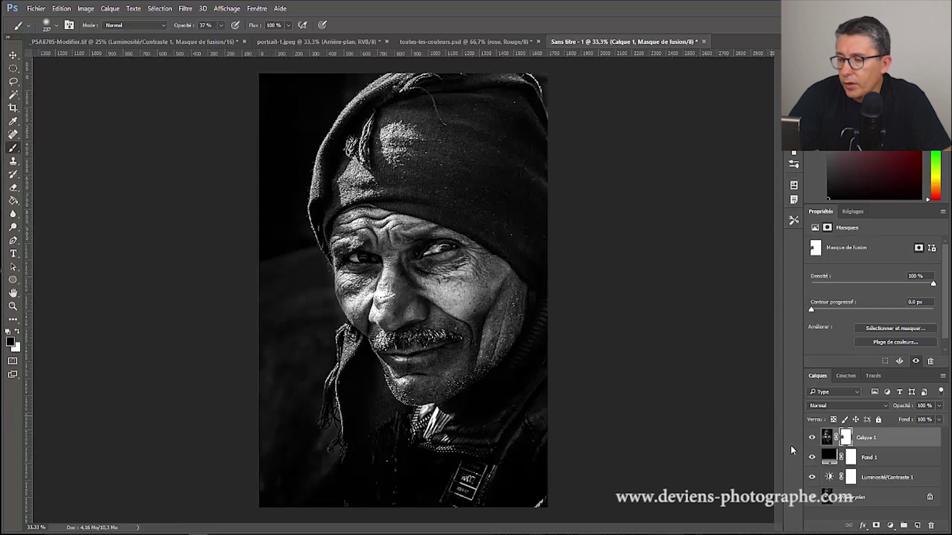
{"action": "left_click", "coordinate": [813, 497], "text": "alt"}
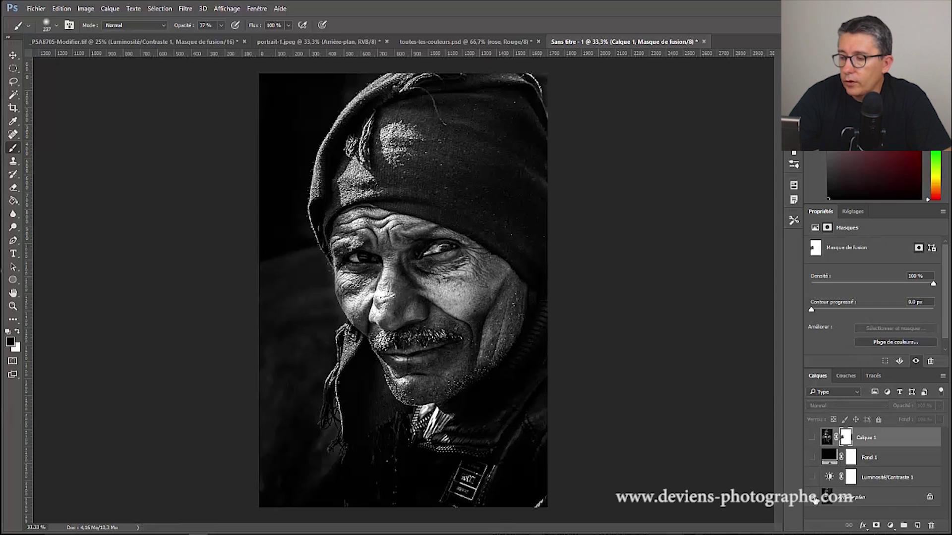
Show Fond 1 again, zoom into the left eye, add an empty layer and make white the foreground
{"action": "left_click", "coordinate": [813, 437]}
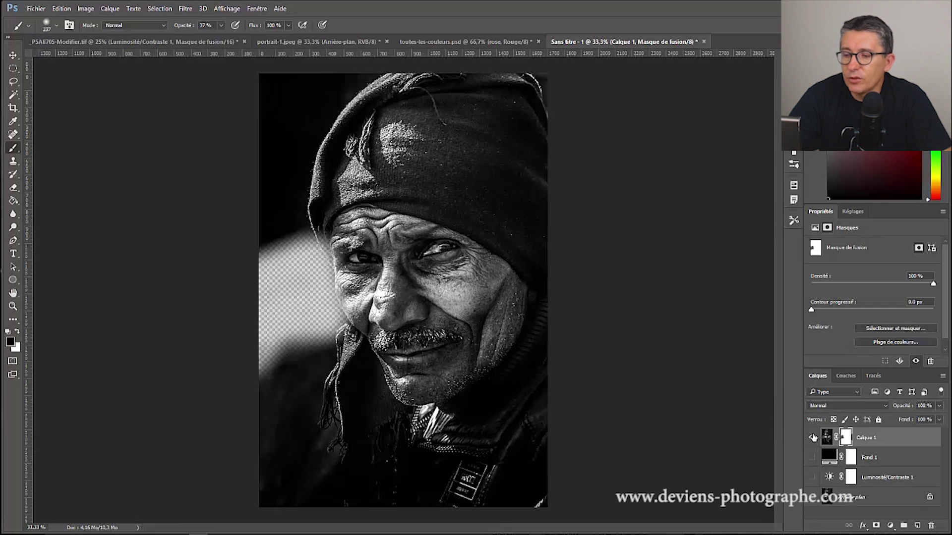
{"action": "left_click", "coordinate": [811, 457]}
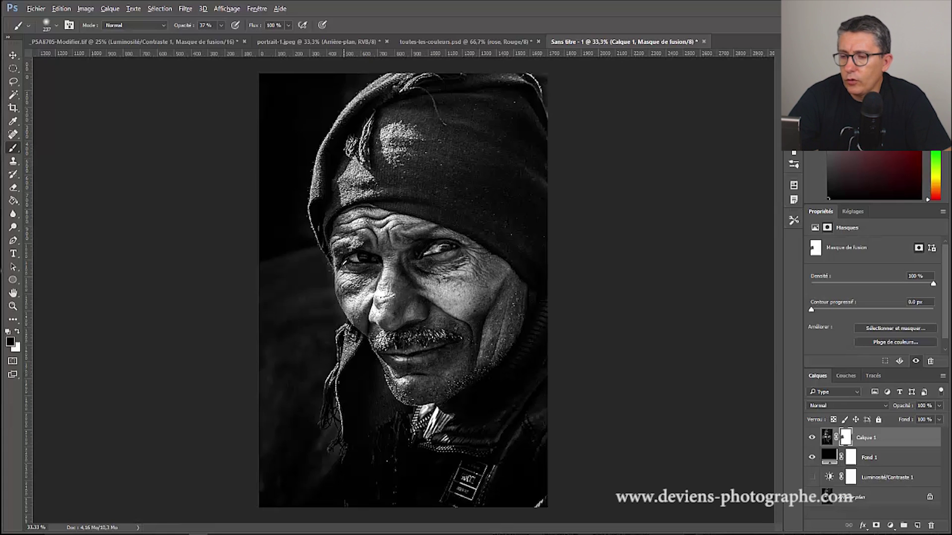
{"action": "scroll", "coordinate": [345, 261], "scroll_direction": "up", "scroll_amount": 5}
{"action": "scroll", "coordinate": [320, 242], "scroll_direction": "up", "scroll_amount": 3}
{"action": "scroll", "coordinate": [319, 242], "scroll_direction": "up", "scroll_amount": 3}
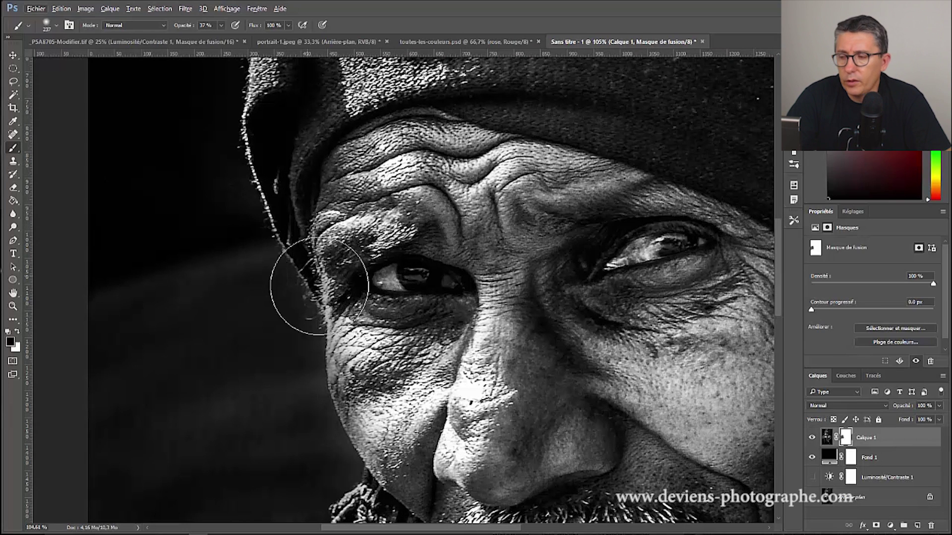
{"action": "left_click", "coordinate": [917, 525]}
{"action": "key", "text": "x"}
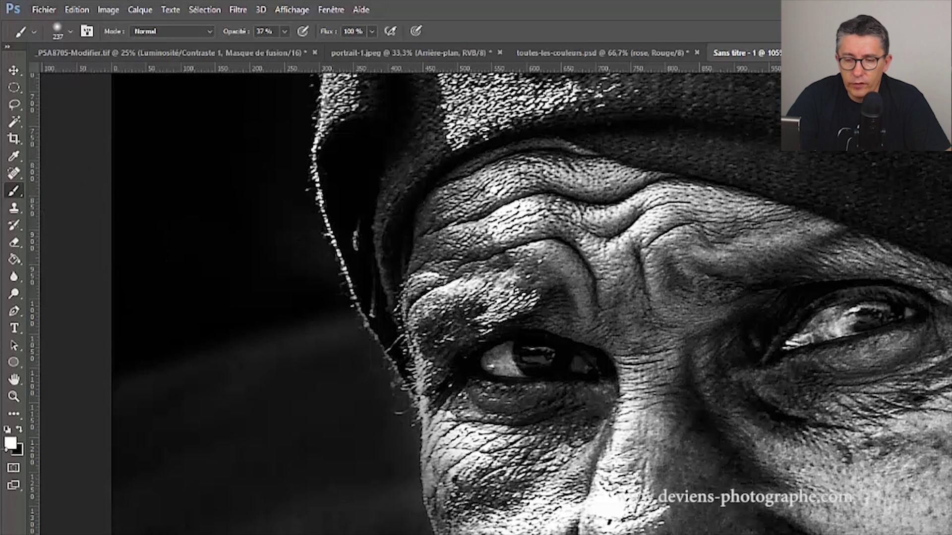
Draw an elliptical selection around the left eye and shift it up over the eye
{"action": "left_click", "coordinate": [14, 87]}
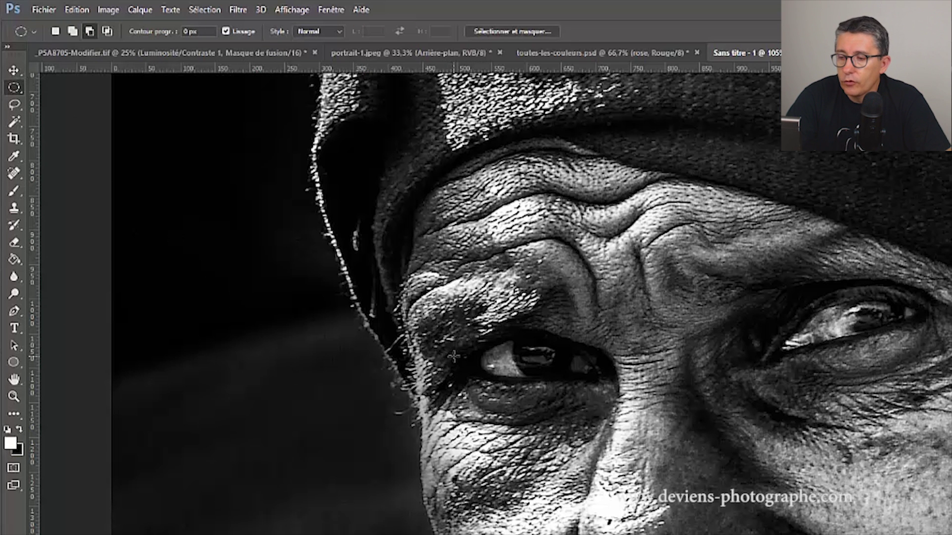
{"action": "left_click_drag", "start_coordinate": [468, 357], "coordinate": [567, 396]}
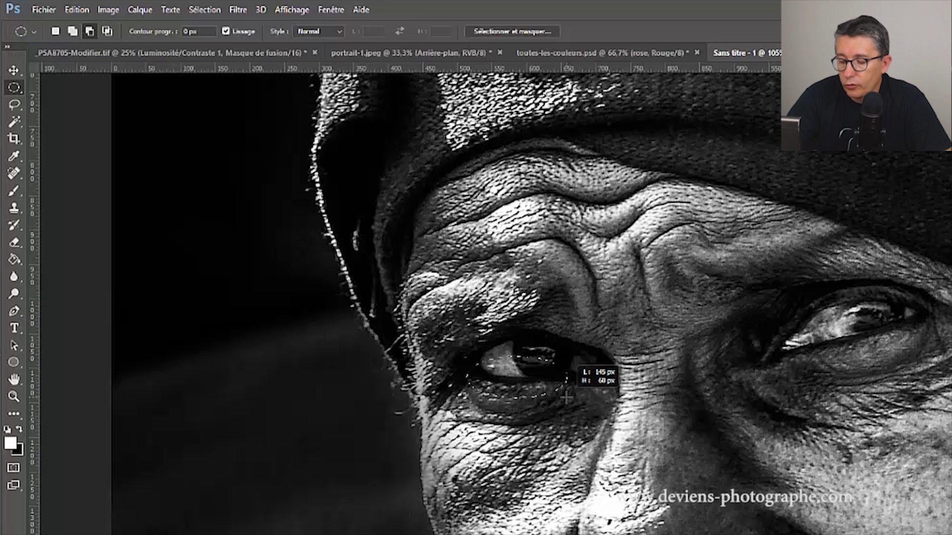
{"action": "key", "text": "space"}
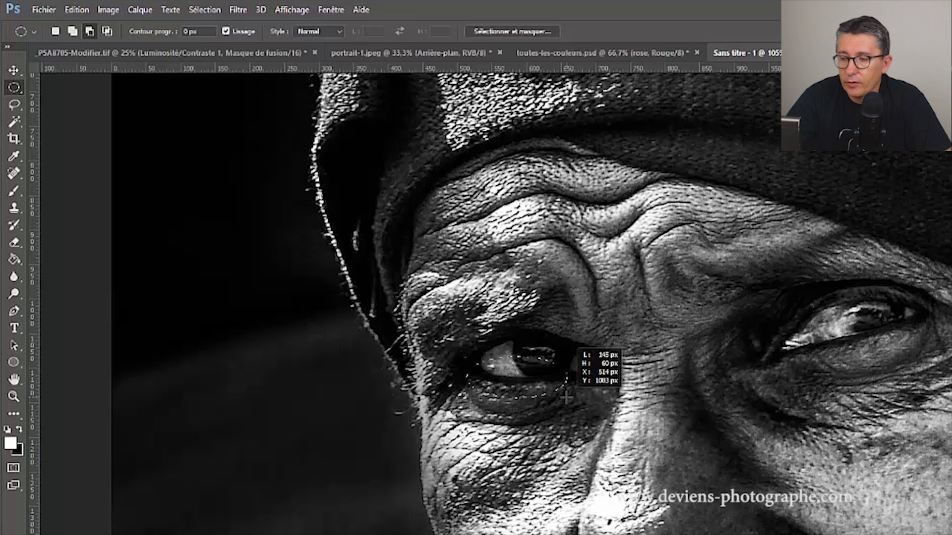
{"action": "left_click_drag", "start_coordinate": [567, 395], "coordinate": [566, 382]}
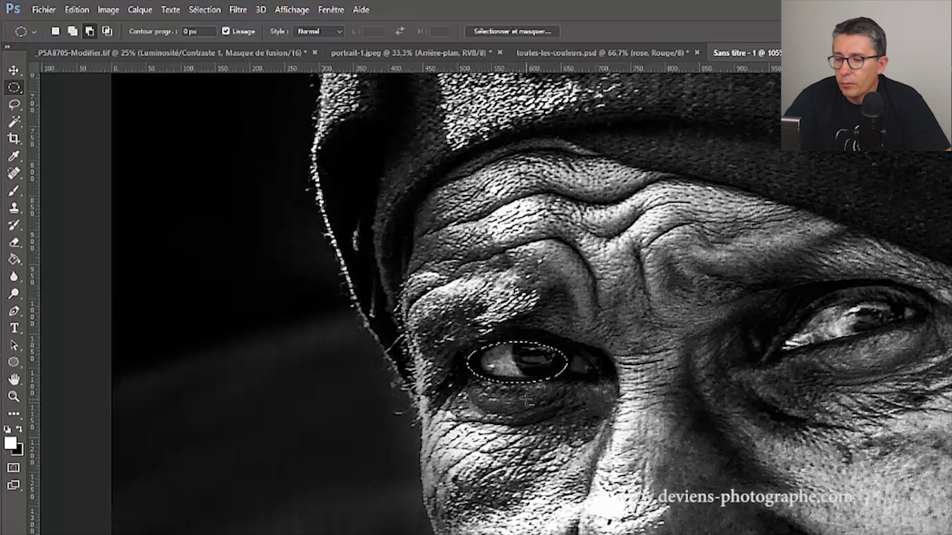
Trim the eye selection with further ellipses below the eye and at its corner
{"action": "mouse_move", "coordinate": [545, 401]}
{"action": "left_mouse_down"}
{"action": "mouse_move", "coordinate": [610, 462]}
{"action": "mouse_move", "coordinate": [613, 415]}
{"action": "left_mouse_up"}
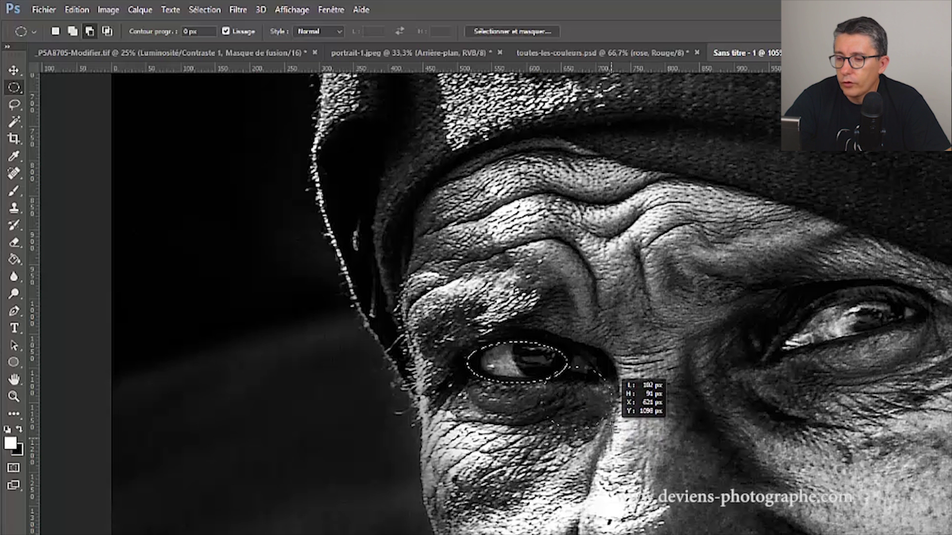
{"action": "left_click_drag", "start_coordinate": [613, 414], "coordinate": [614, 413]}
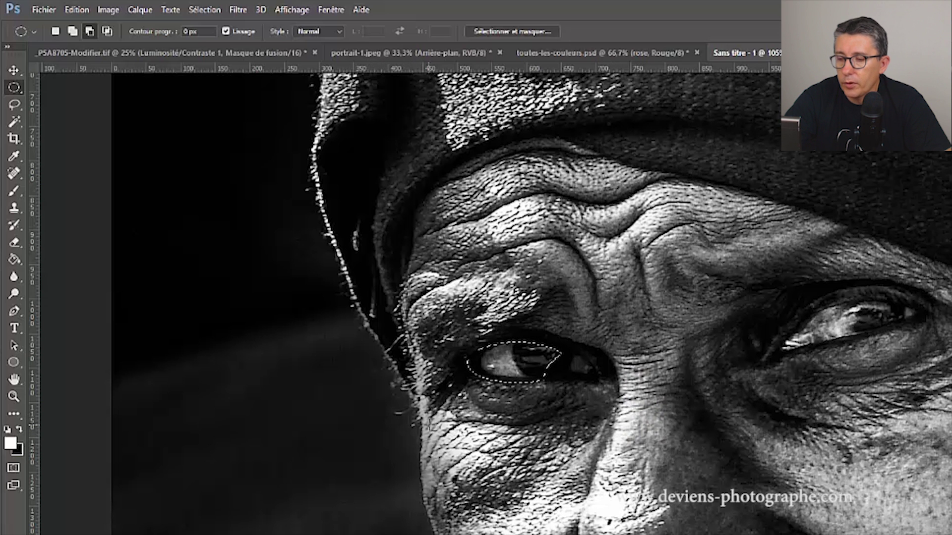
{"action": "mouse_move", "coordinate": [447, 399]}
{"action": "left_mouse_down"}
{"action": "mouse_move", "coordinate": [592, 429]}
{"action": "mouse_move", "coordinate": [574, 400]}
{"action": "left_mouse_up"}
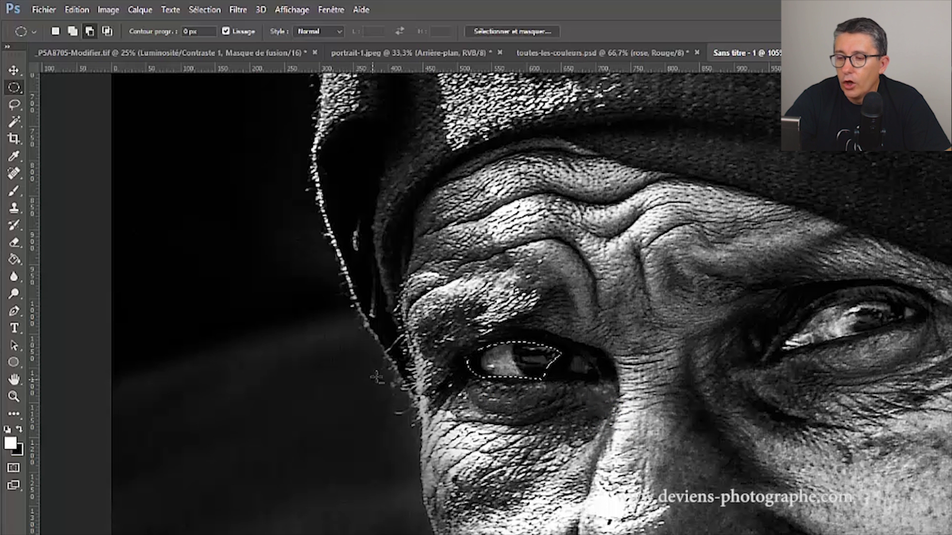
{"action": "left_click_drag", "start_coordinate": [430, 326], "coordinate": [480, 416]}
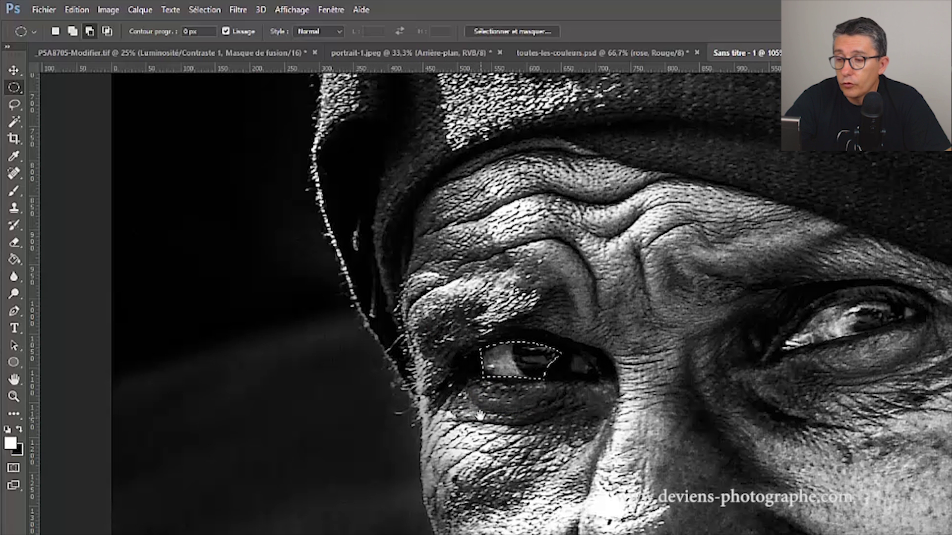
{"action": "mouse_move", "coordinate": [476, 335]}
{"action": "left_mouse_down"}
{"action": "mouse_move", "coordinate": [483, 340]}
{"action": "mouse_move", "coordinate": [471, 335]}
{"action": "left_mouse_up"}
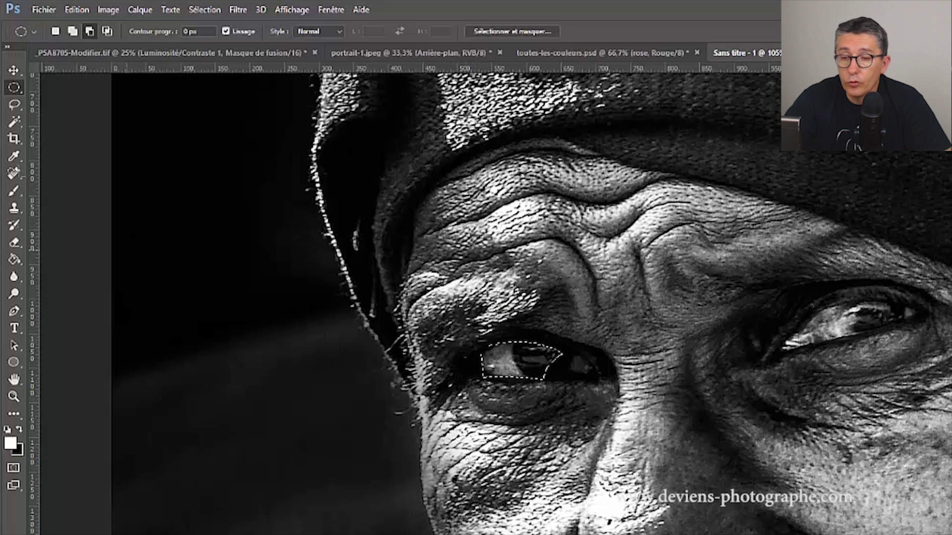
Draw a Polygonal Lasso outline around the eye
{"action": "left_click", "coordinate": [13, 105]}
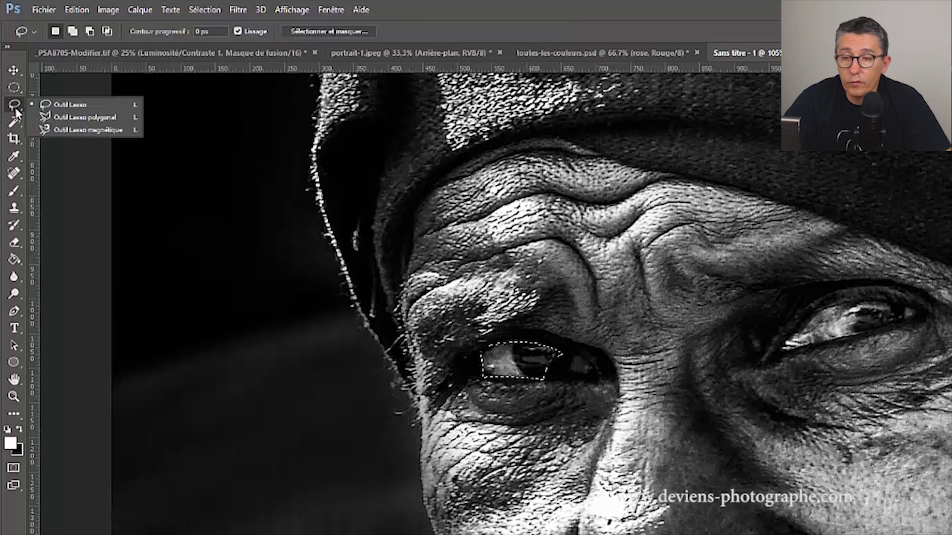
{"action": "left_click", "coordinate": [59, 118]}
{"action": "left_click", "coordinate": [443, 357]}
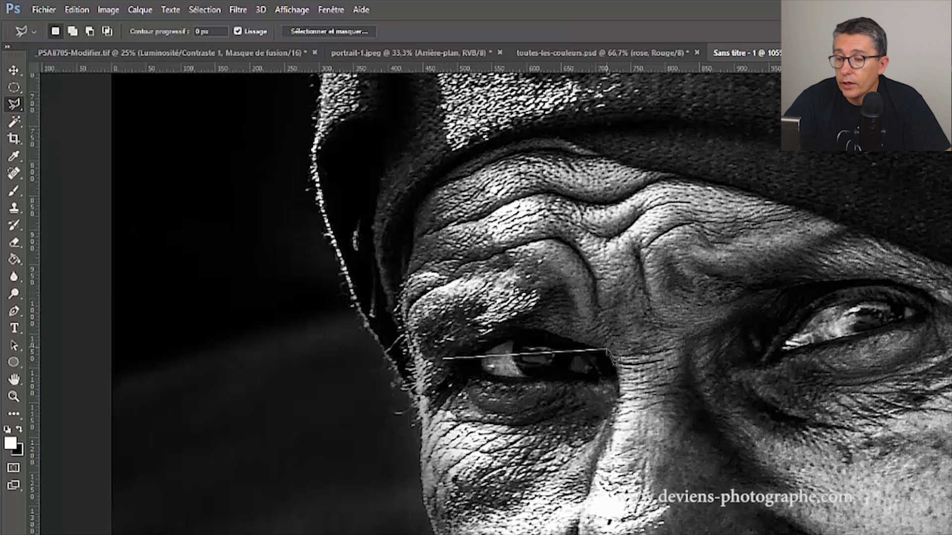
{"action": "left_click", "coordinate": [601, 361]}
{"action": "left_click", "coordinate": [505, 419]}
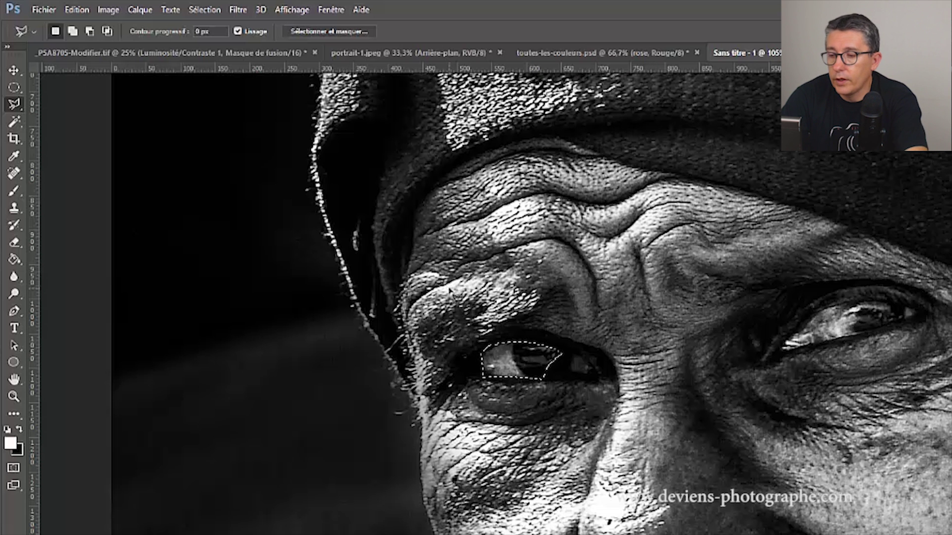
In Subtract from selection mode, cut the unwanted lower corner off the eye selection
{"action": "left_click", "coordinate": [90, 31]}
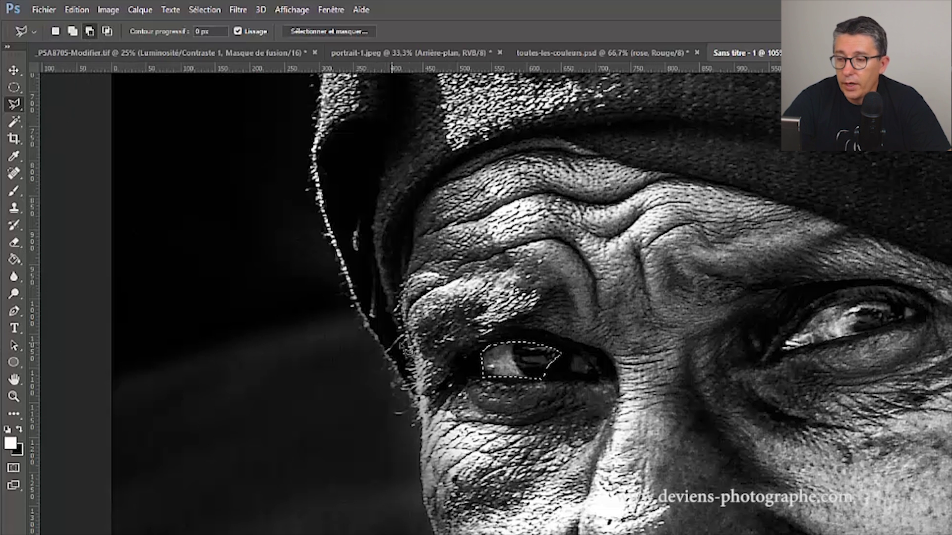
{"action": "left_click", "coordinate": [460, 342]}
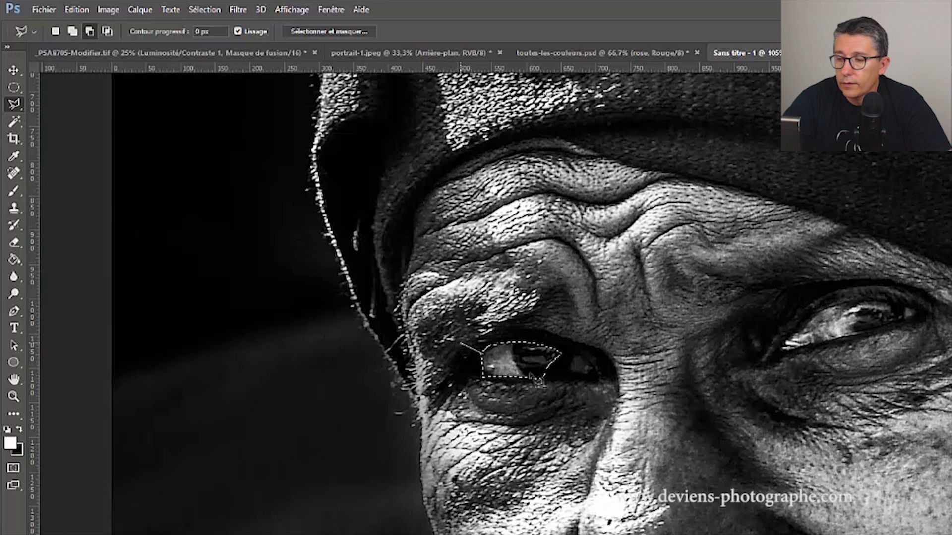
{"action": "left_click", "coordinate": [575, 398]}
{"action": "left_click", "coordinate": [514, 425]}
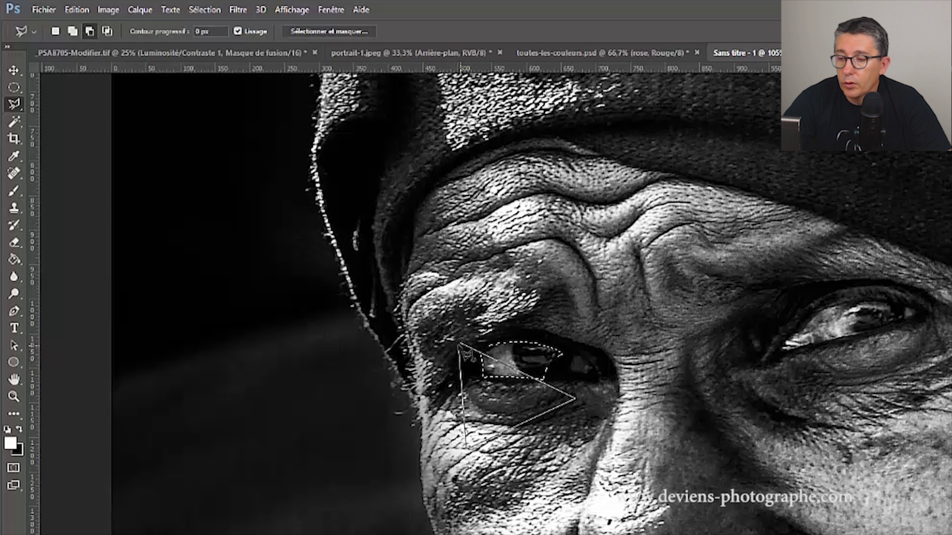
{"action": "left_click", "coordinate": [460, 343]}
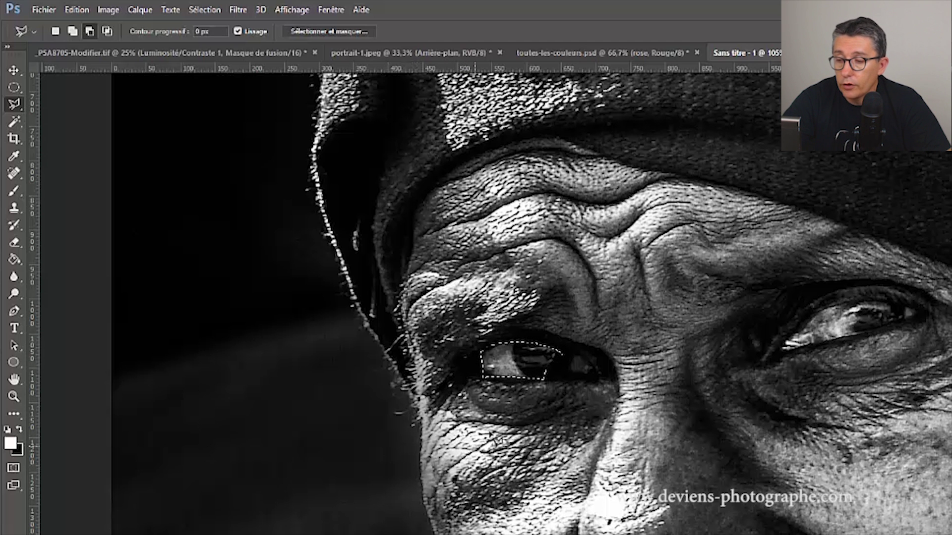
Start another polygon outline toward the upper left and abandon it
{"action": "left_click", "coordinate": [471, 423]}
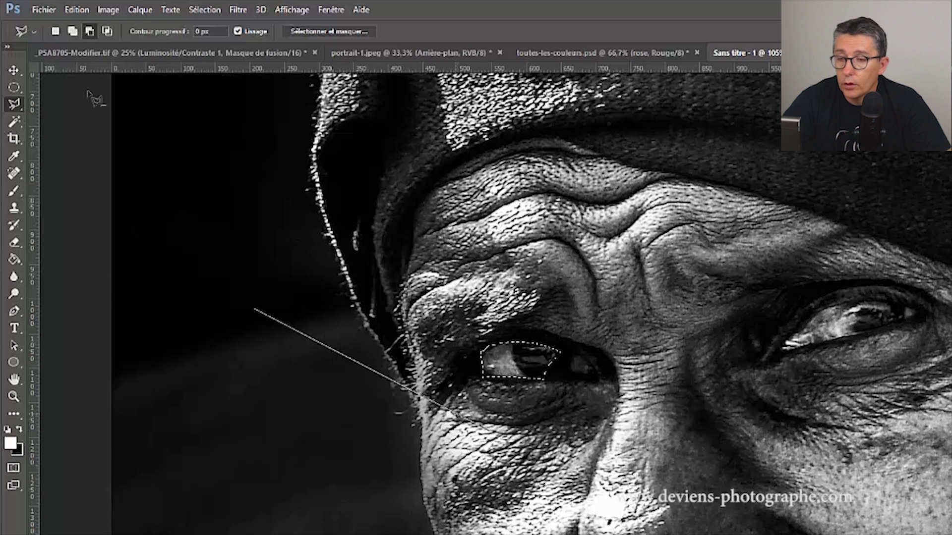
{"action": "left_click", "coordinate": [332, 289]}
{"action": "left_click", "coordinate": [471, 422]}
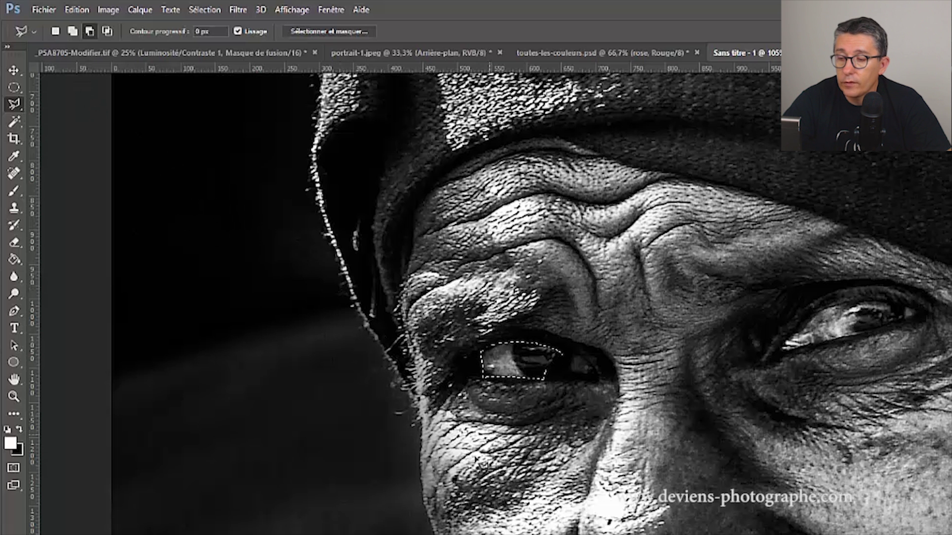
Readjust the elliptical selection over the eye with the Elliptical Marquee tool
{"action": "left_click", "coordinate": [14, 88]}
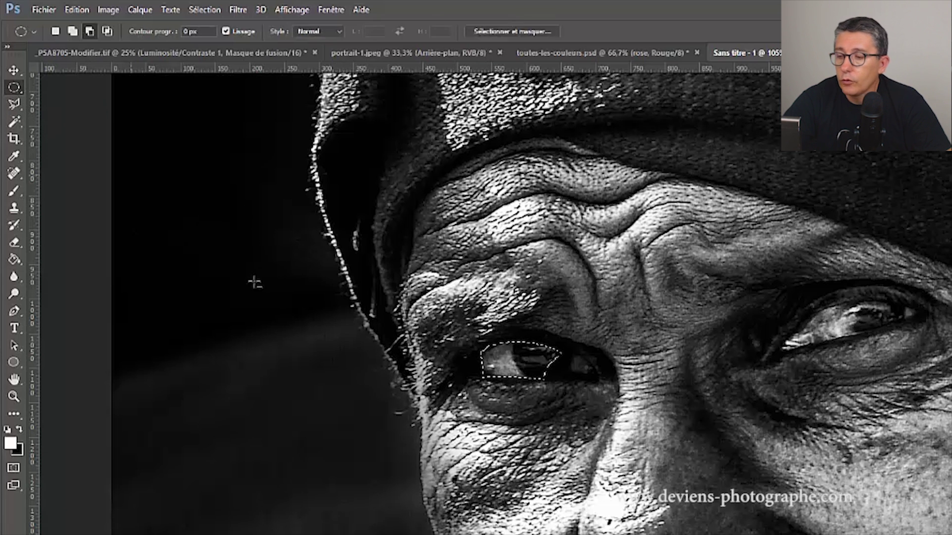
{"action": "mouse_move", "coordinate": [436, 352]}
{"action": "left_mouse_down"}
{"action": "mouse_move", "coordinate": [456, 354]}
{"action": "mouse_move", "coordinate": [512, 407]}
{"action": "left_mouse_up"}
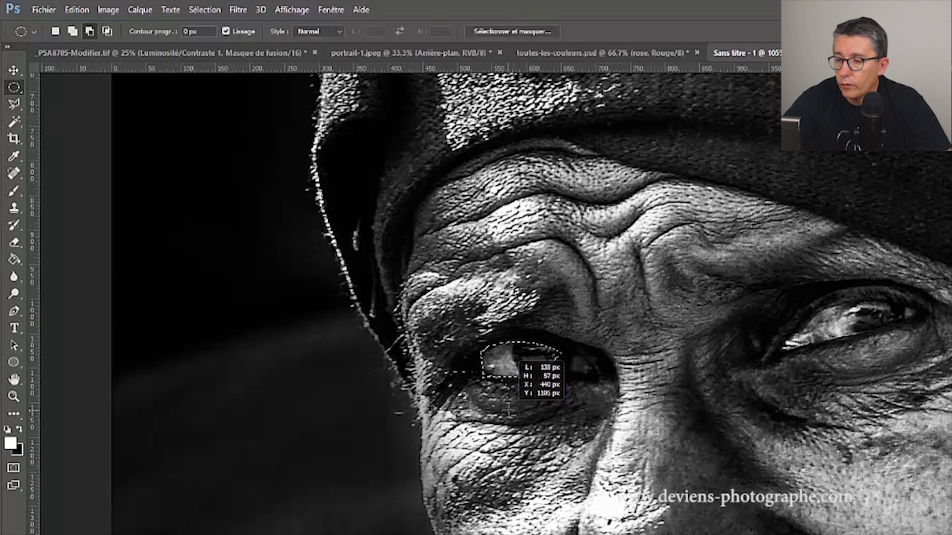
{"action": "left_click_drag", "start_coordinate": [512, 408], "coordinate": [513, 409]}
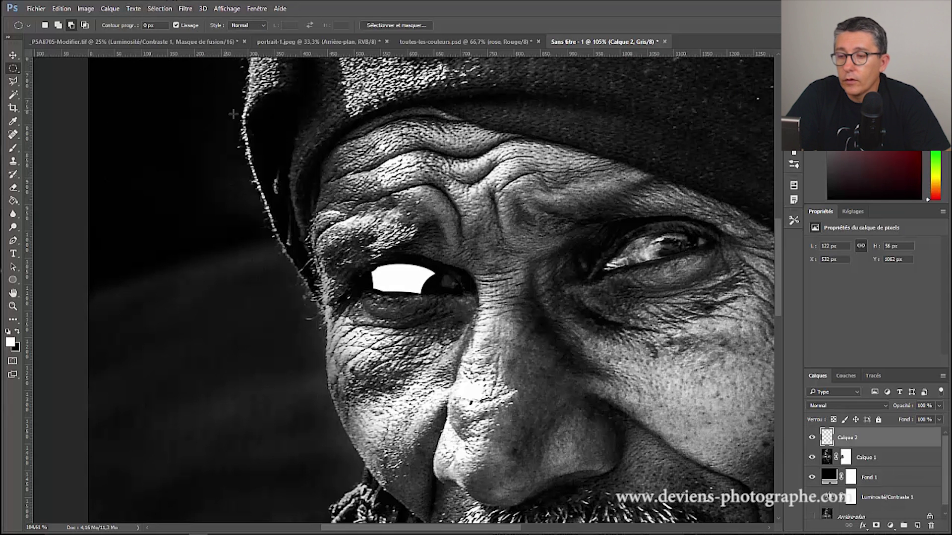
Apply a Flou gaussien blur of about 13.9 pixels radius to the white eye patch
{"action": "left_click", "coordinate": [186, 9]}
{"action": "mouse_move", "coordinate": [216, 151]}
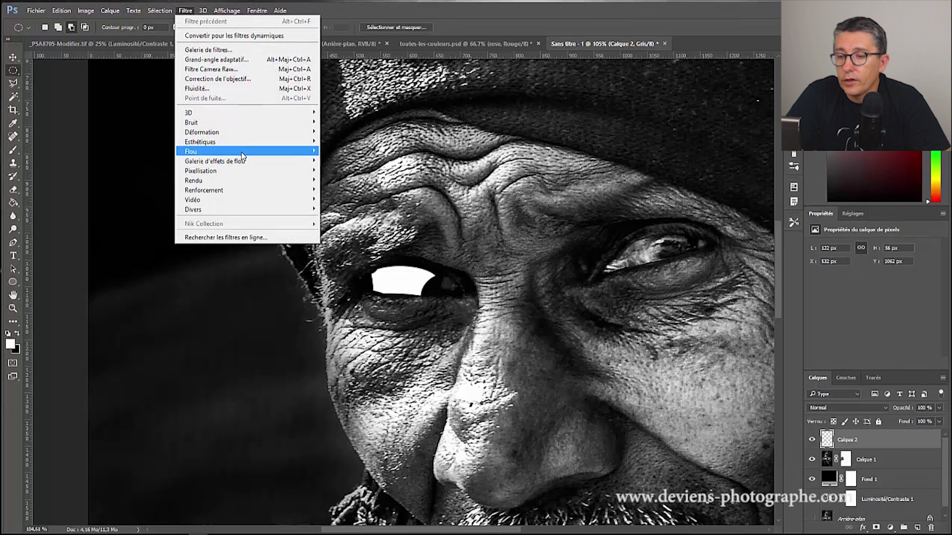
{"action": "left_click", "coordinate": [347, 199]}
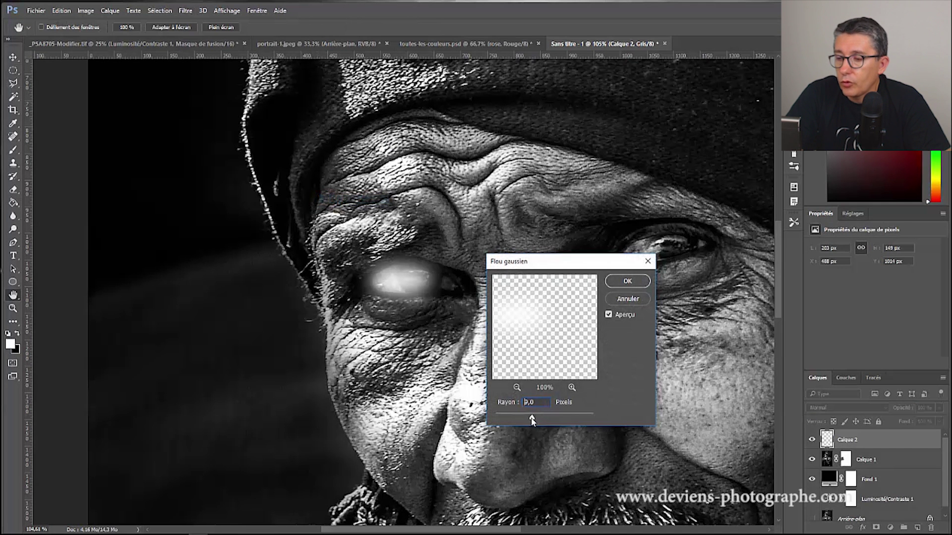
{"action": "left_click_drag", "start_coordinate": [532, 420], "coordinate": [535, 412]}
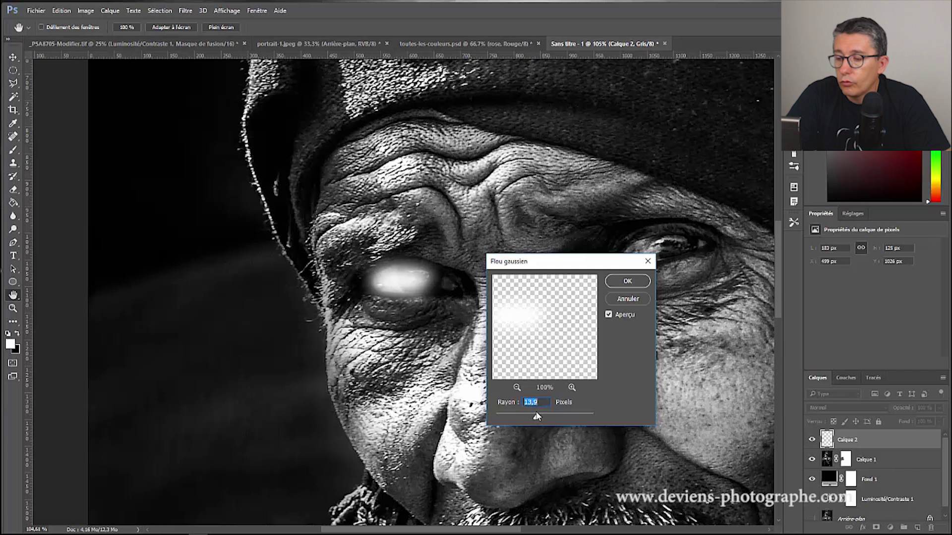
{"action": "left_click", "coordinate": [624, 281]}
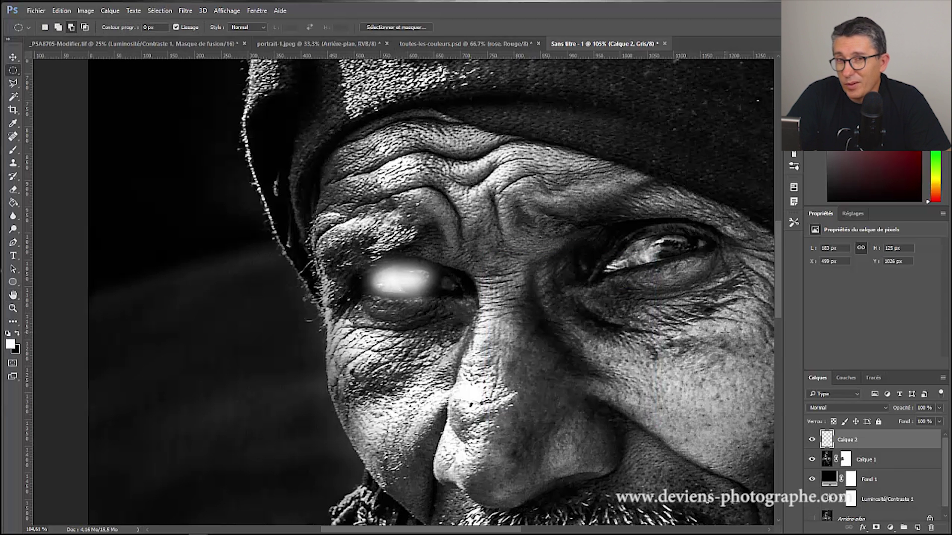
Set Calque 2 to Incrustation blending and toggle its visibility to compare
{"action": "left_click", "coordinate": [831, 408]}
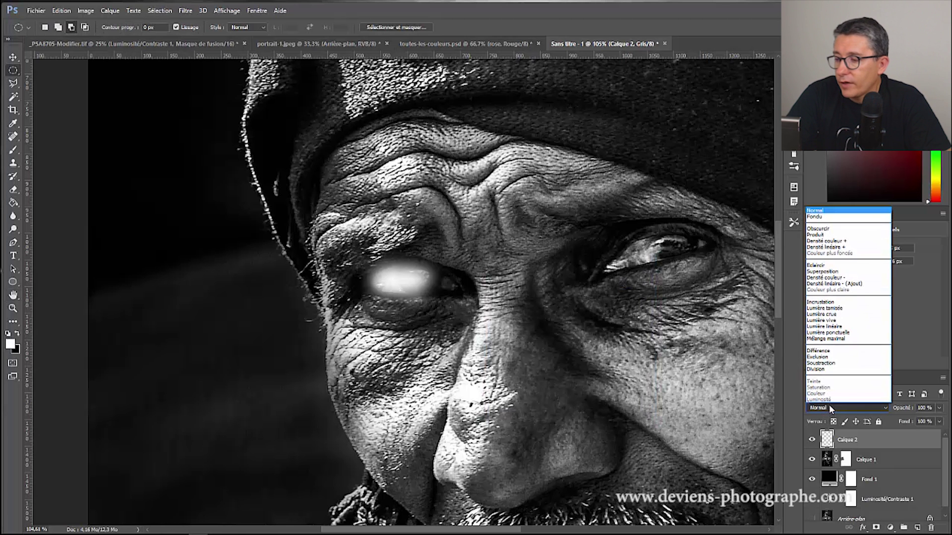
{"action": "left_click", "coordinate": [819, 303]}
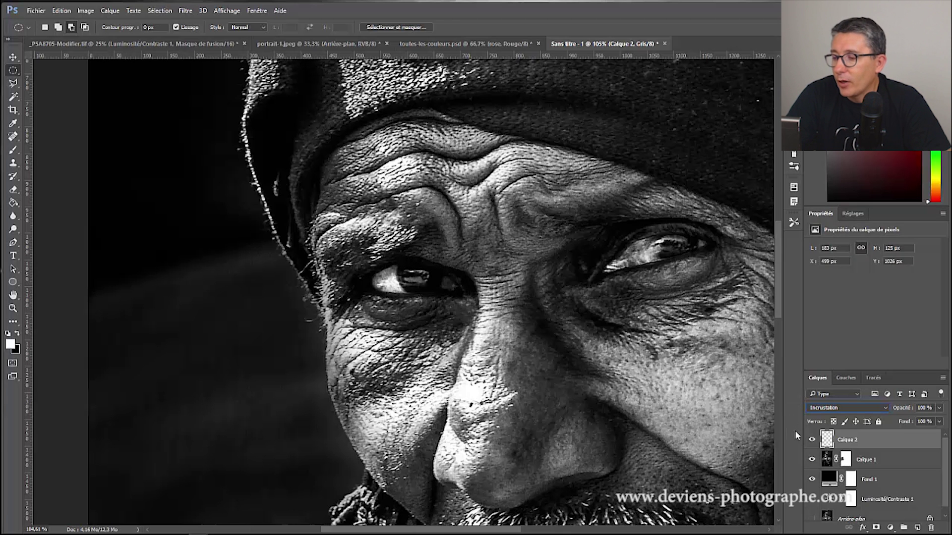
{"action": "left_click", "coordinate": [811, 440]}
{"action": "left_click", "coordinate": [811, 440]}
{"action": "type", "text": "76"}
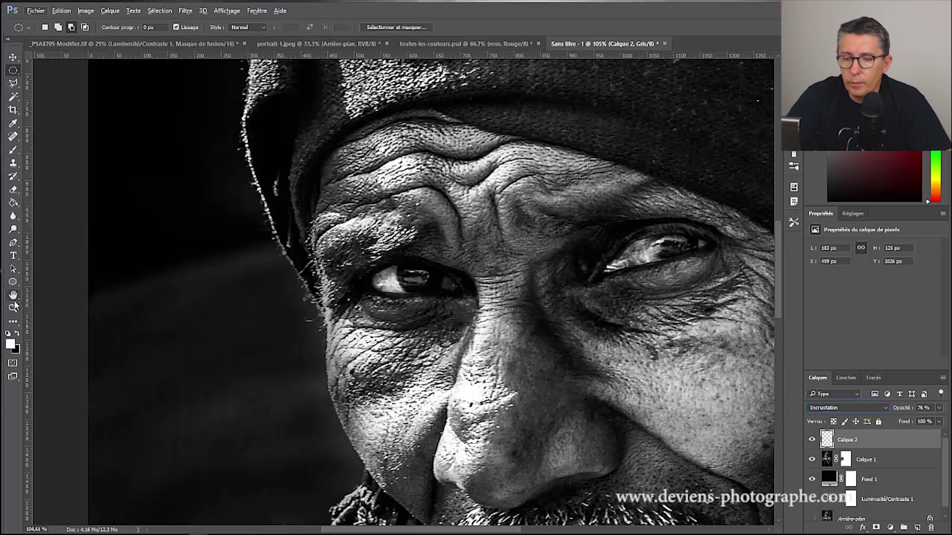
Zoom out to the whole portrait and hide Calque 2's eye glow for comparison
{"action": "key", "text": "z"}
{"action": "left_click", "coordinate": [532, 238], "text": "alt"}
{"action": "left_click", "coordinate": [536, 258], "text": "alt"}
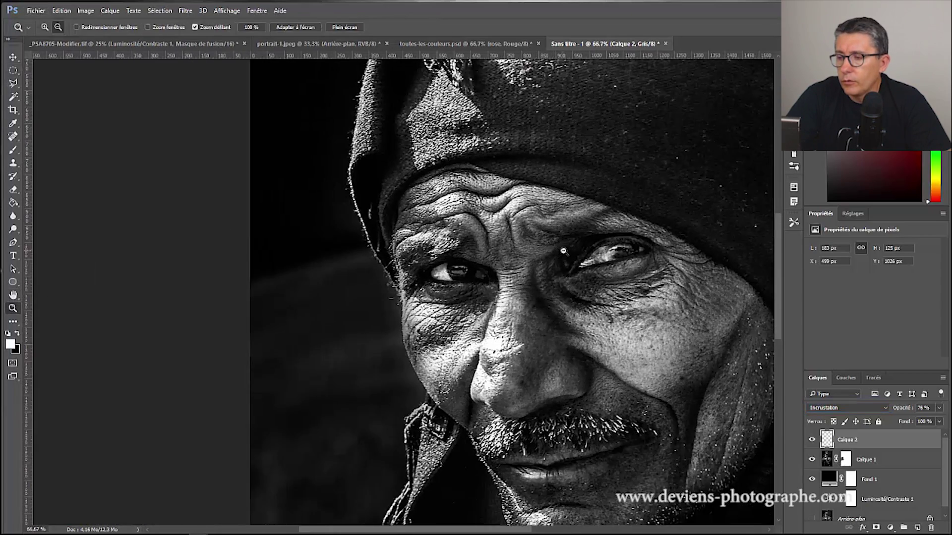
{"action": "left_click", "coordinate": [564, 249], "text": "alt"}
{"action": "left_click", "coordinate": [564, 249], "text": "alt"}
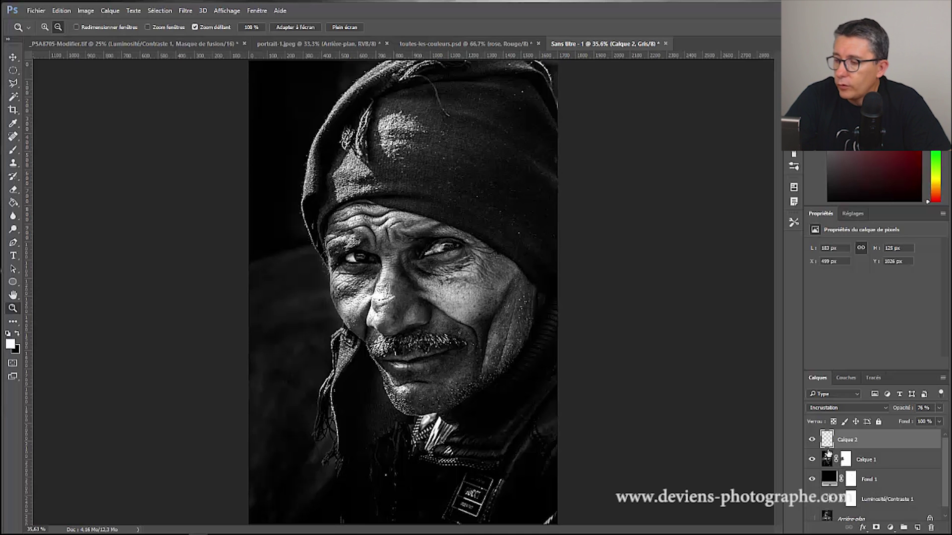
{"action": "left_click", "coordinate": [812, 439]}
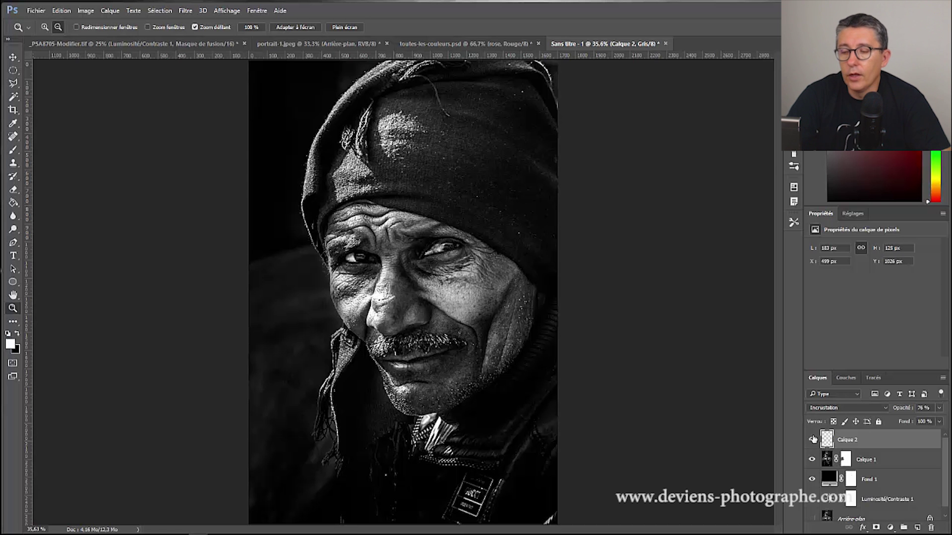